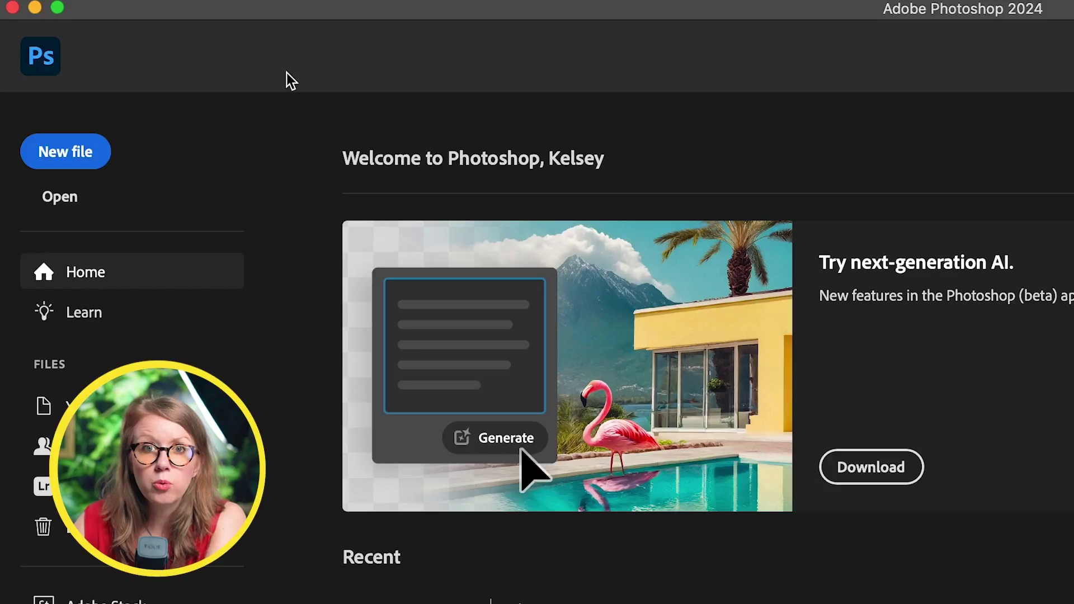
Create a 1920×1080 Film & Video document with an artboard and a transparent background
click(37, 110)
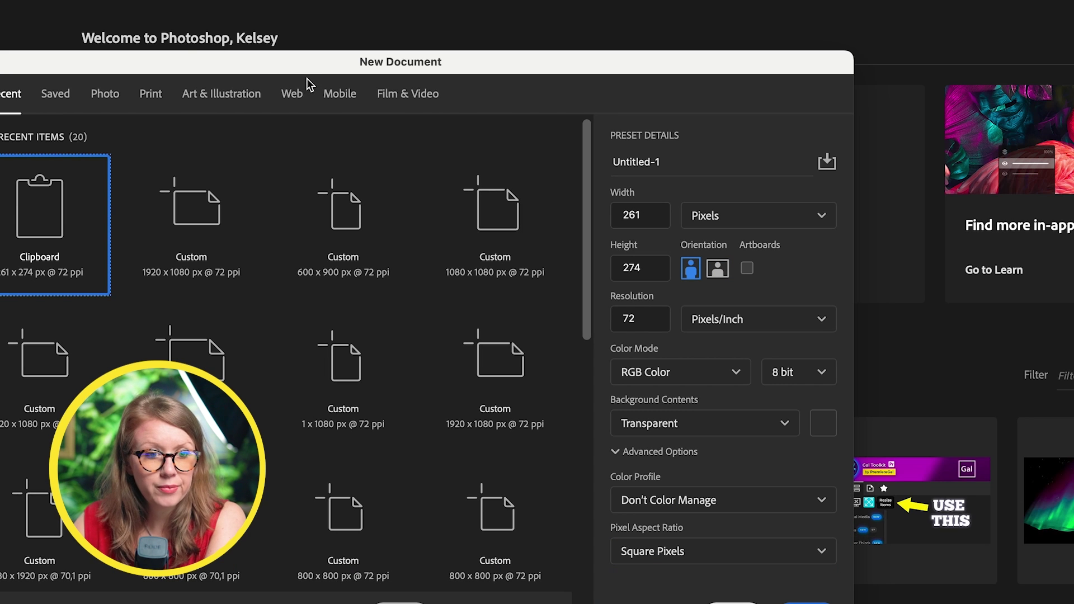
drag(280, 56, 470, 1)
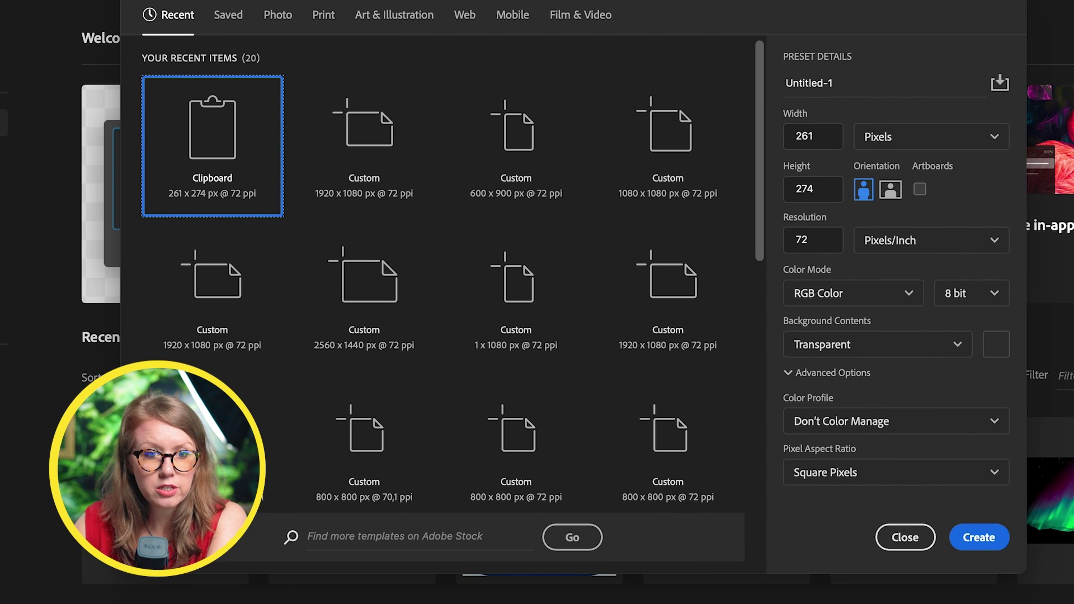
click(595, 17)
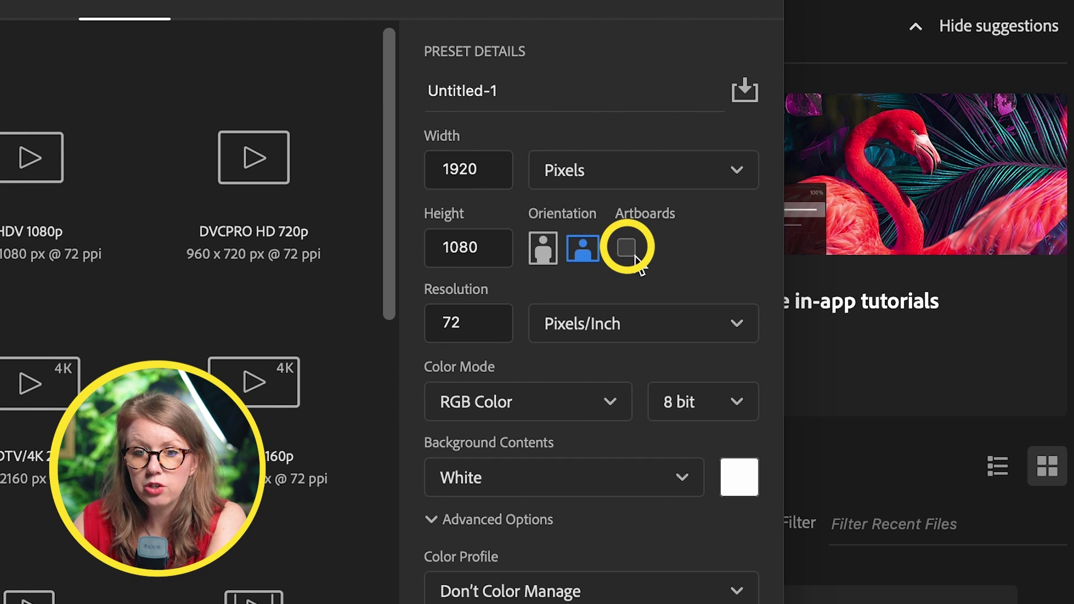
click(627, 248)
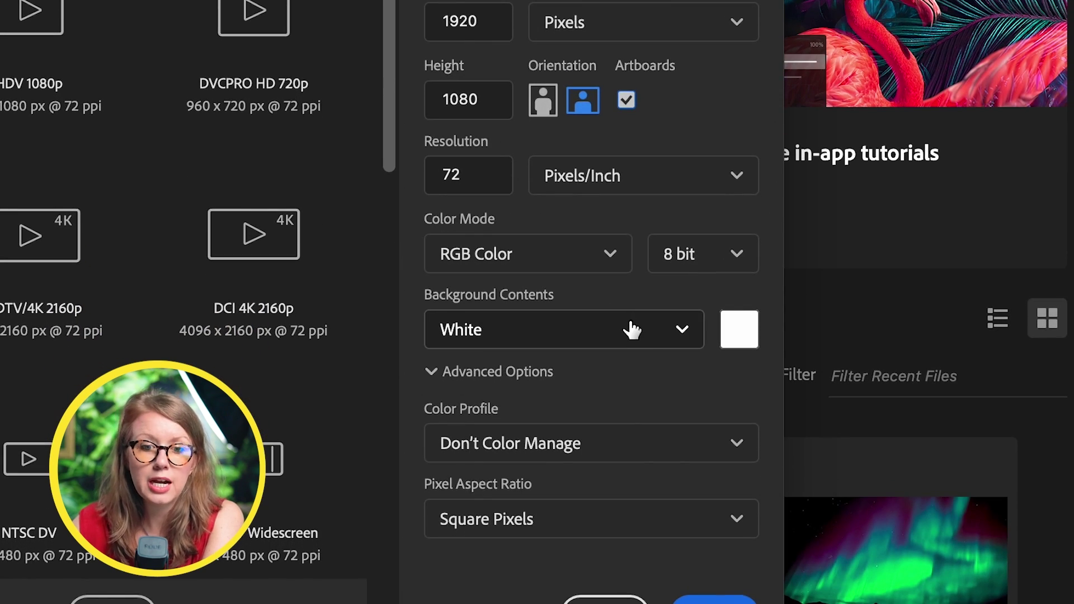
click(631, 330)
click(594, 496)
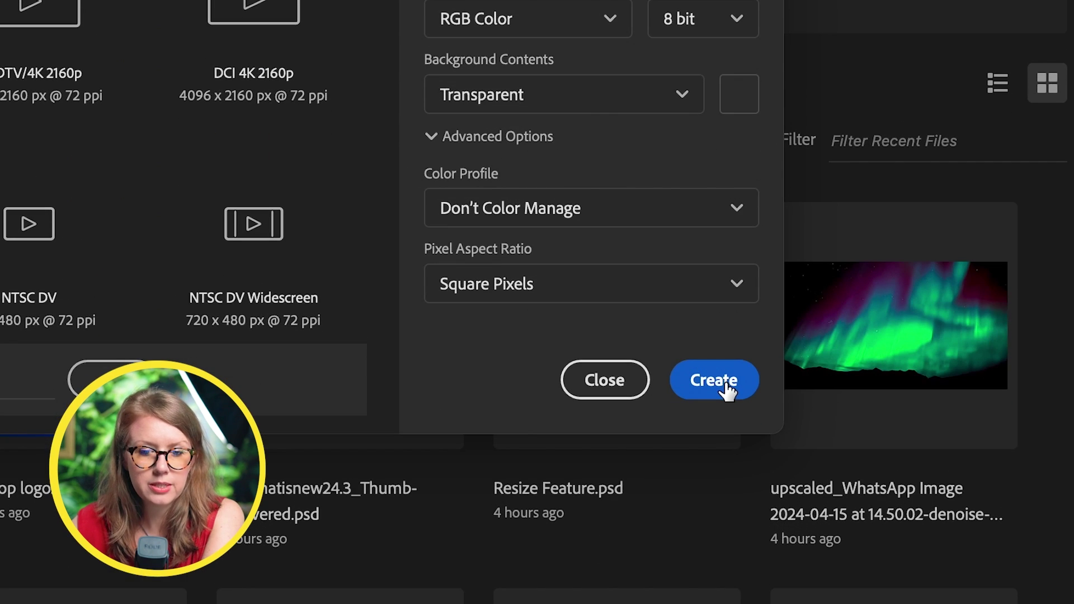
click(726, 386)
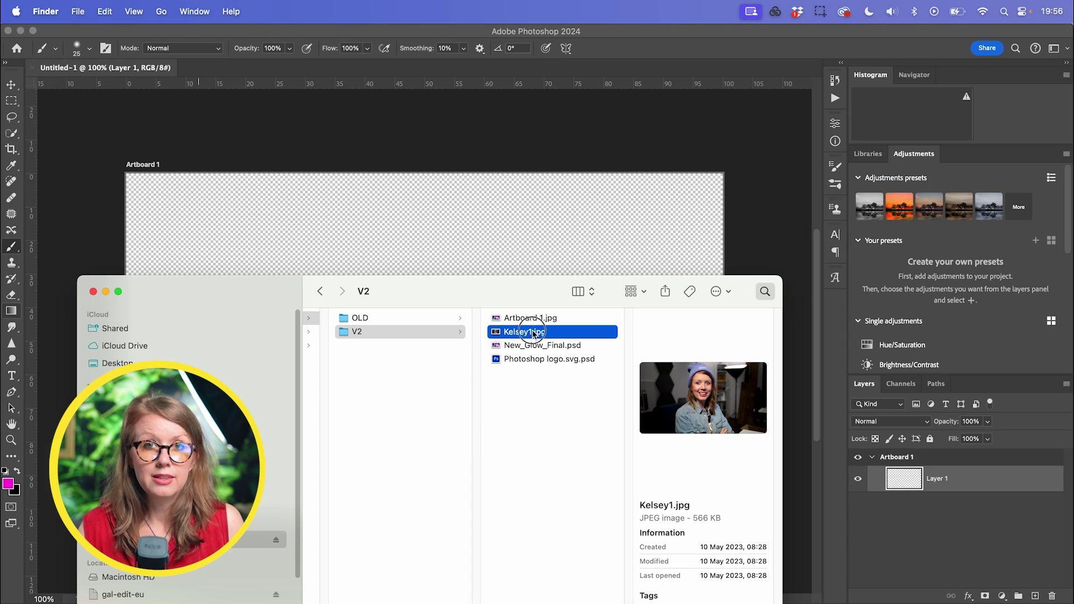
Drag Kelsey1.jpg from Finder onto Artboard 1 as the Kelsey1 layer
drag(541, 338, 463, 233)
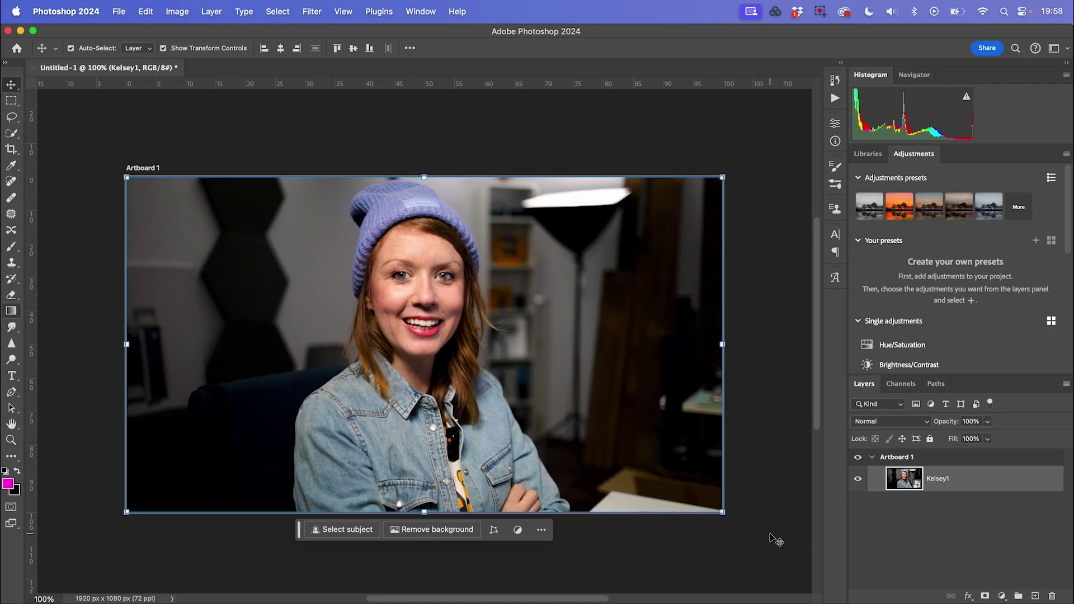
Zoom in to 200% and lasso-select the clip-on microphone on the denim jacket
key(h)
key(super+equal)
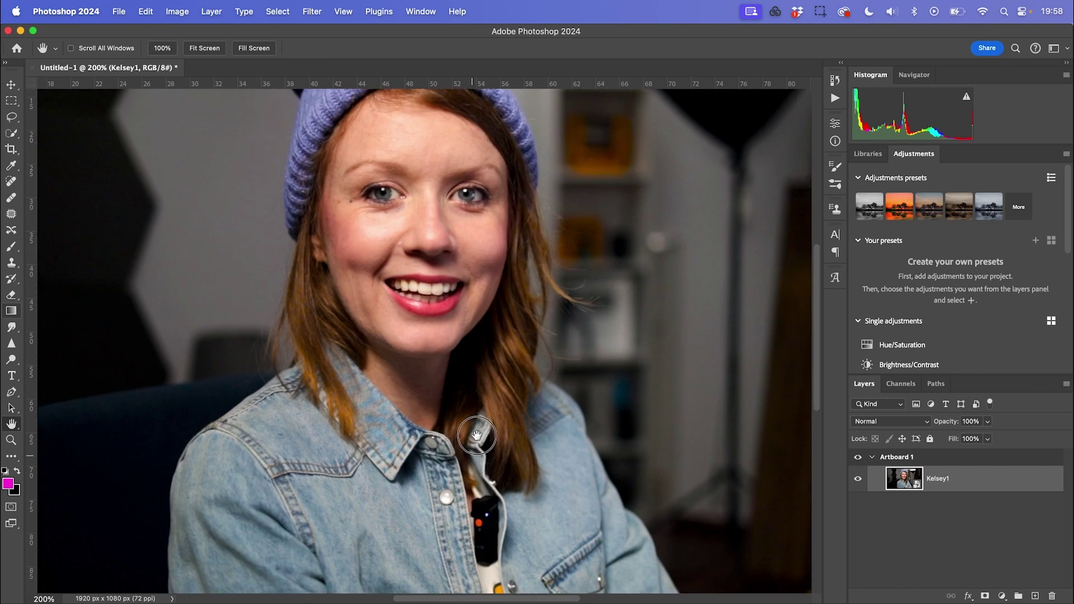
drag(466, 509, 477, 332)
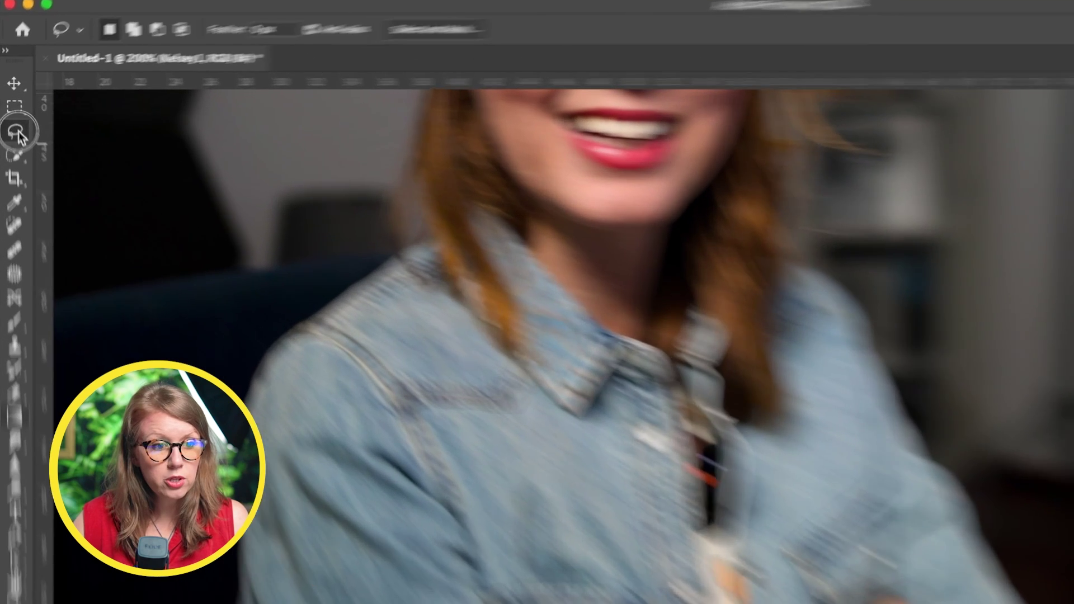
click(16, 120)
right_click(16, 120)
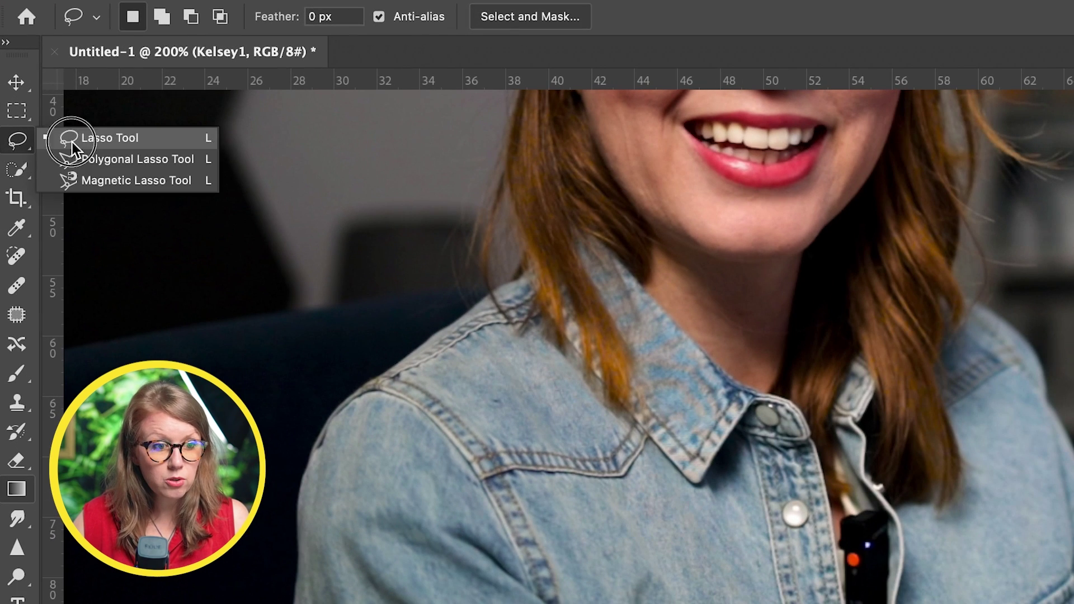
click(72, 142)
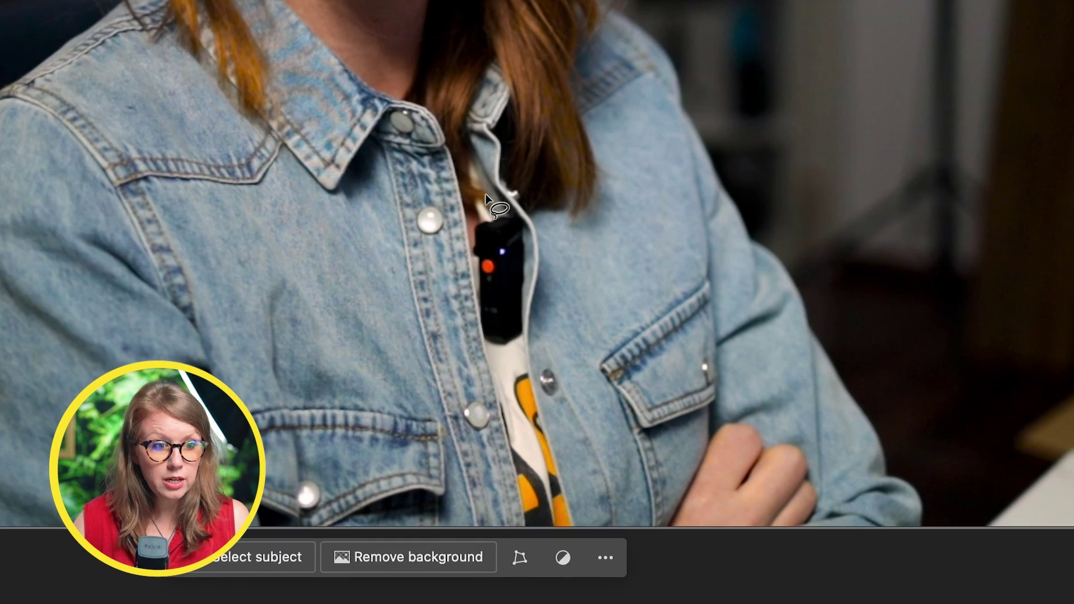
mouse_move(485, 196)
mouse_down()
mouse_move(462, 272)
mouse_move(463, 326)
mouse_move(501, 352)
mouse_up()
mouse_move(532, 217)
mouse_down()
mouse_move(508, 198)
mouse_move(499, 220)
mouse_up()
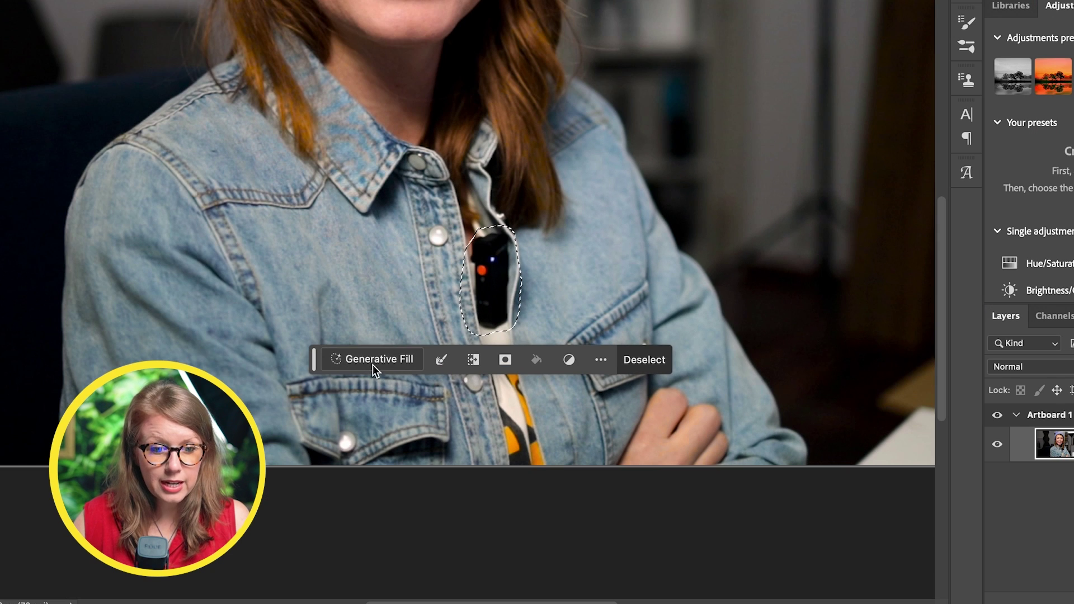
Run Generative Fill on the selection and keep variation 2 of 3
click(374, 361)
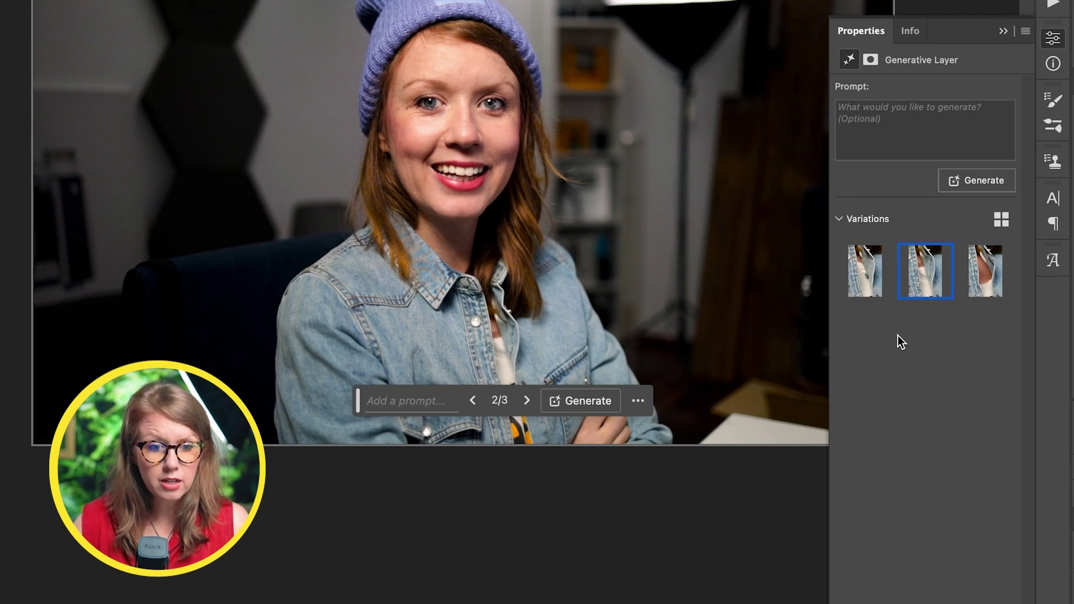
scroll(502, 559, down, 3)
scroll(495, 555, up, 4)
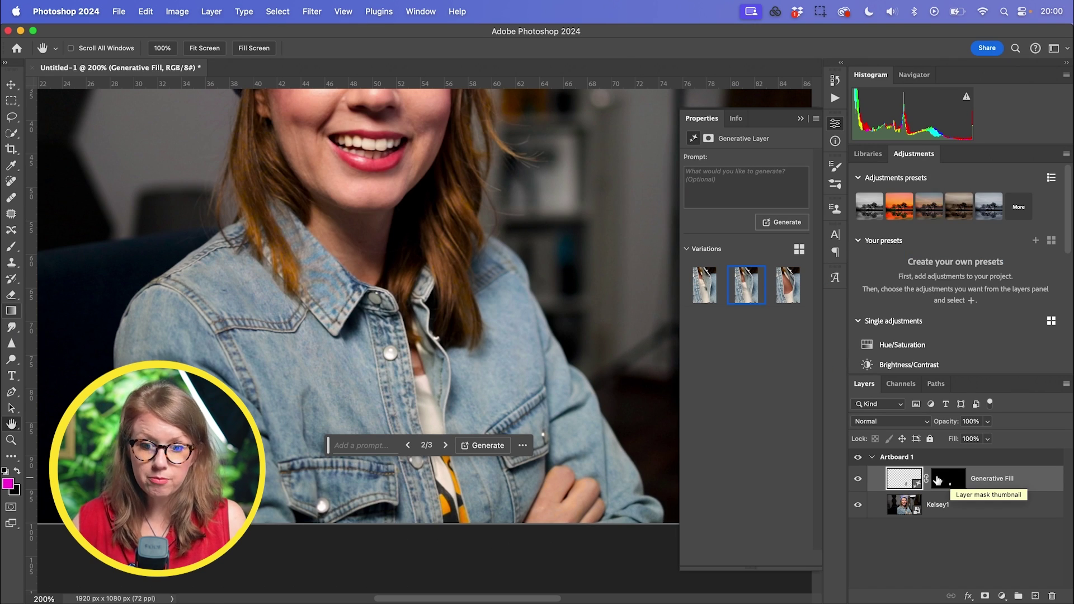
Group the photo and Generative Fill layers as Subject and convert the group to a smart object
click(942, 507)
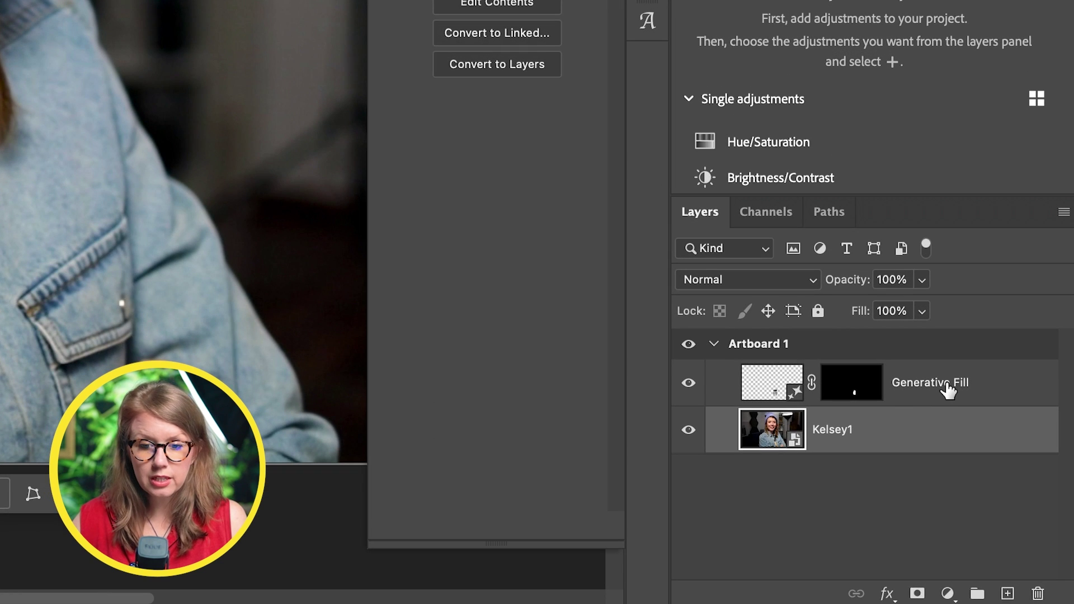
shift+click(1001, 485)
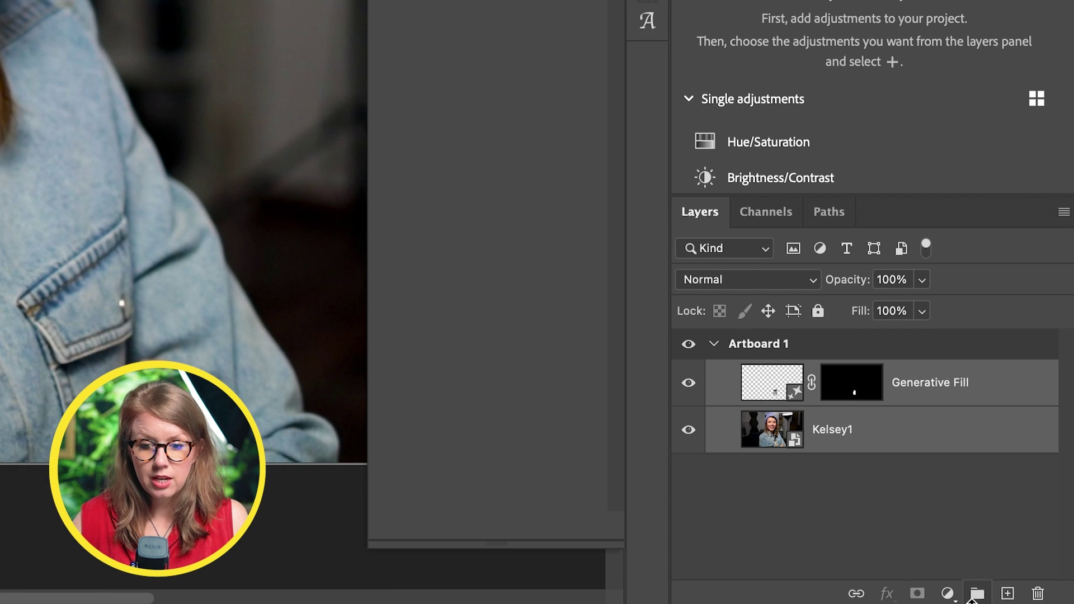
click(977, 595)
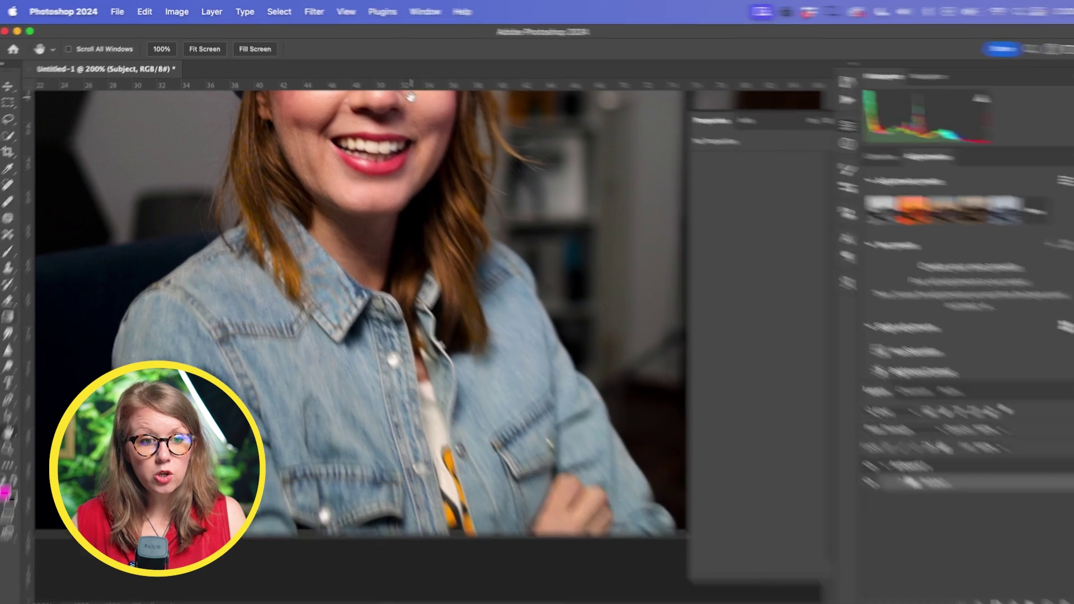
click(309, 9)
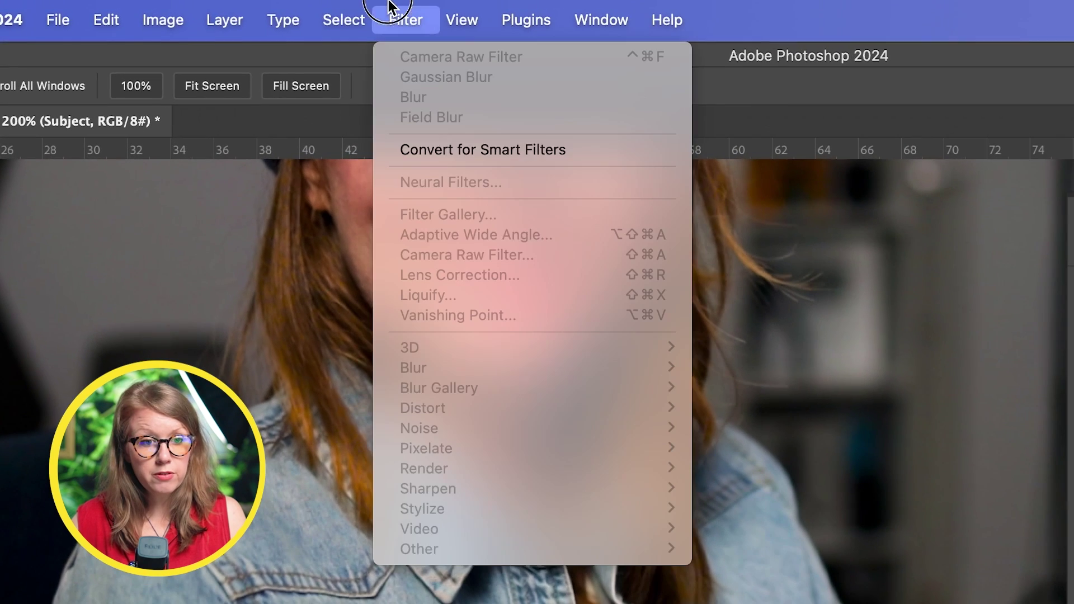
click(444, 150)
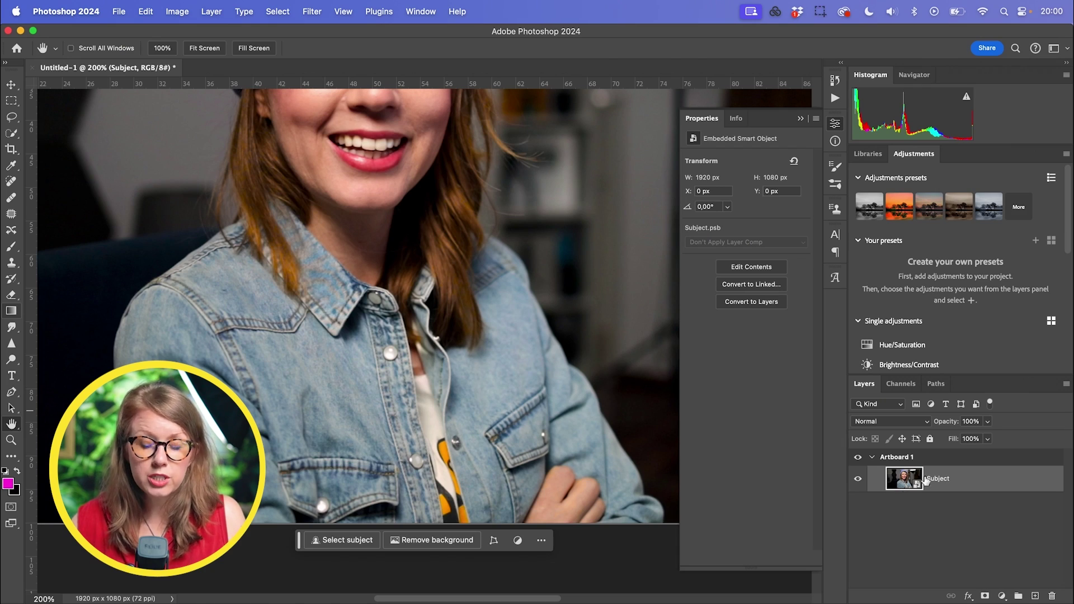
Inspect the layers inside the Subject smart object, then close its contents document
double_click(911, 486)
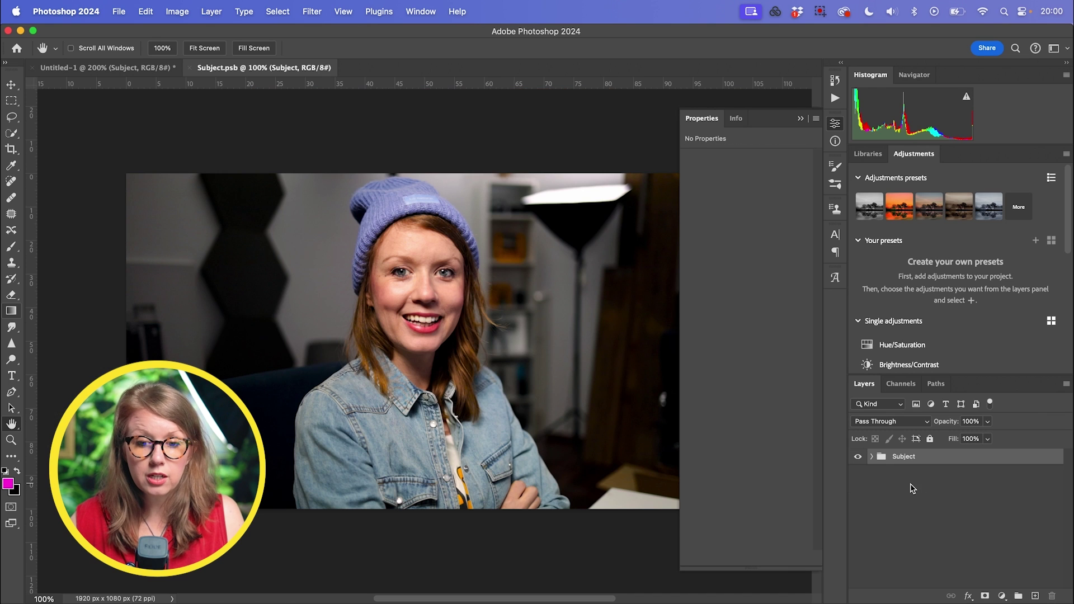
click(871, 457)
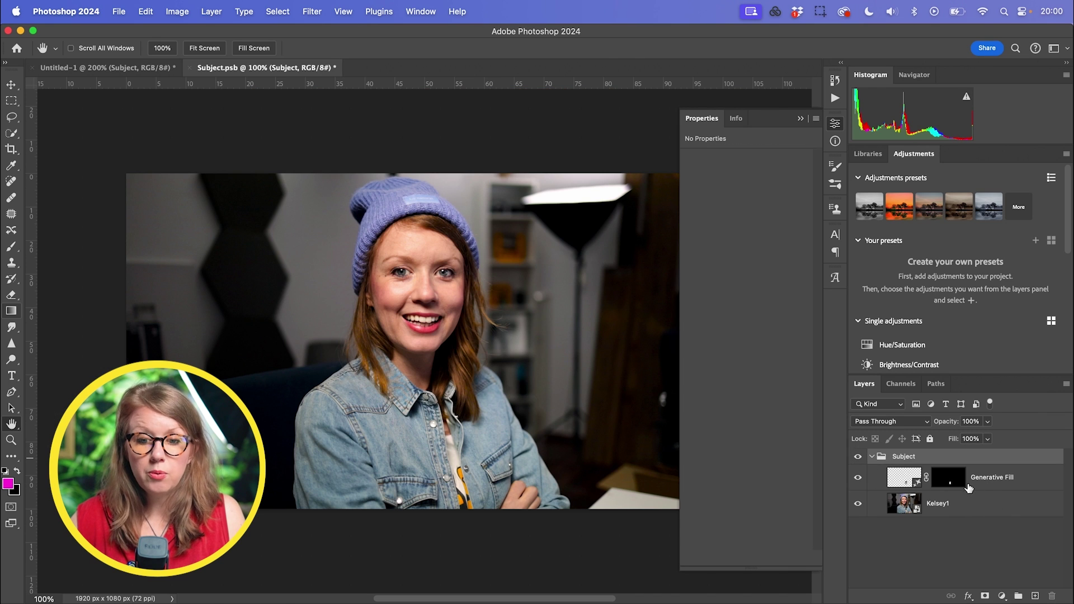
click(969, 485)
click(941, 510)
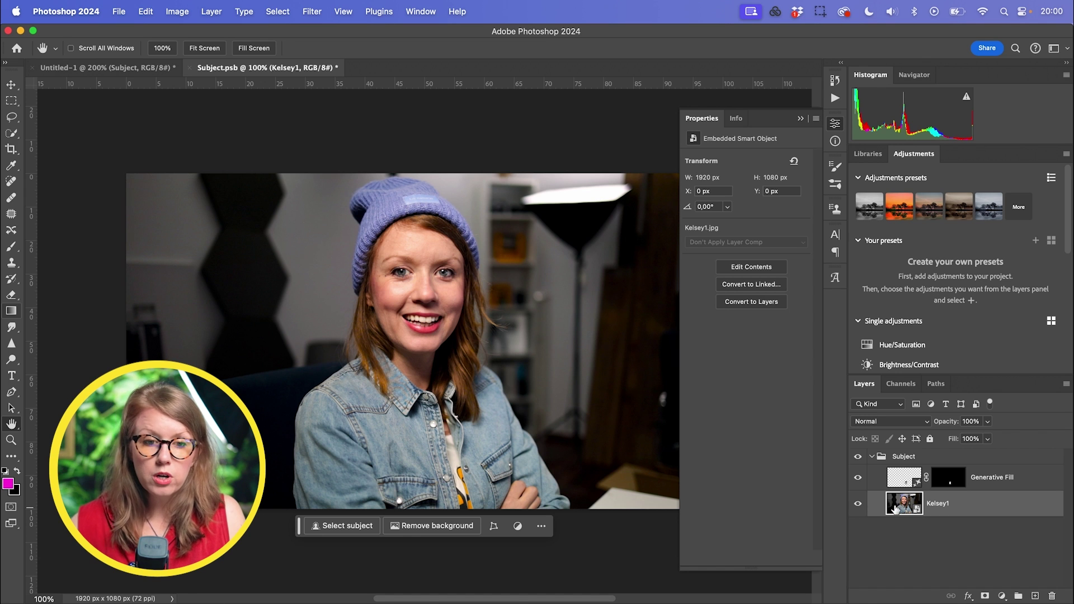
key(super+w)
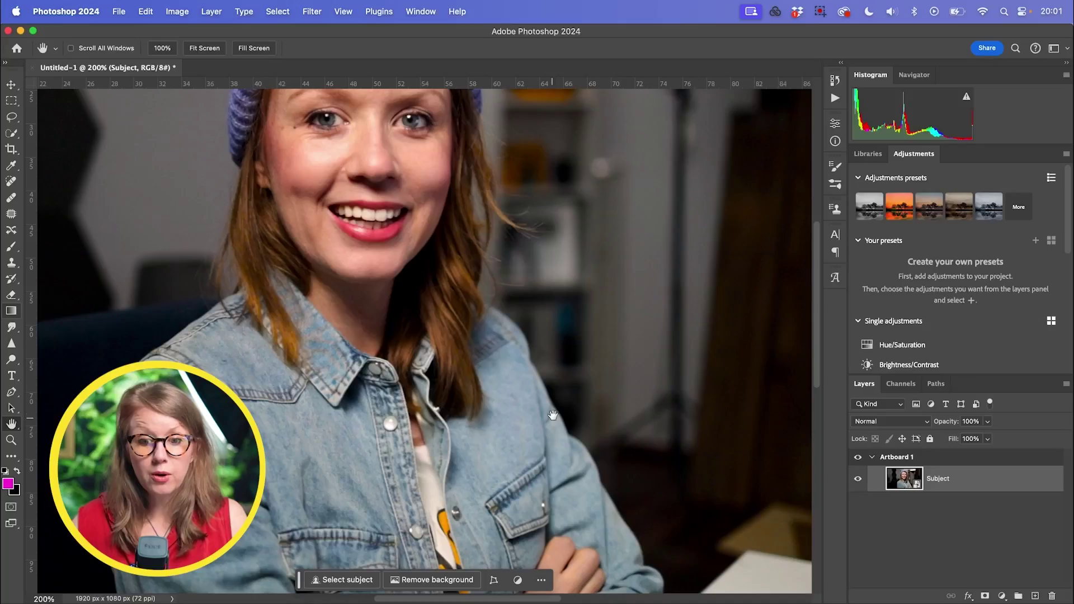
scroll(591, 453, down, 2)
Mask out the background around the woman with Select Subject
key(super+minus)
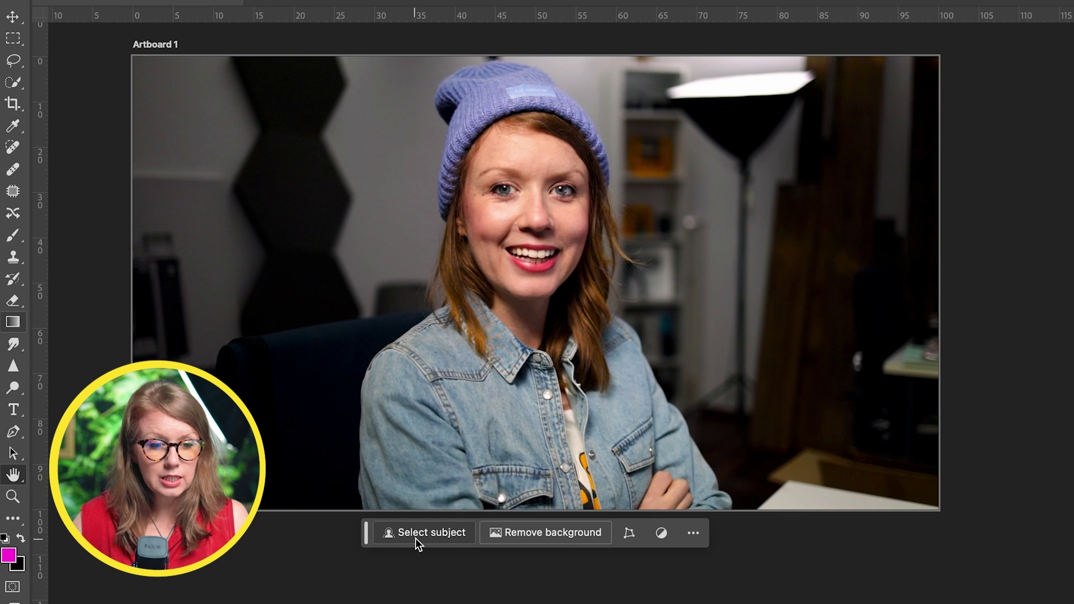
click(416, 537)
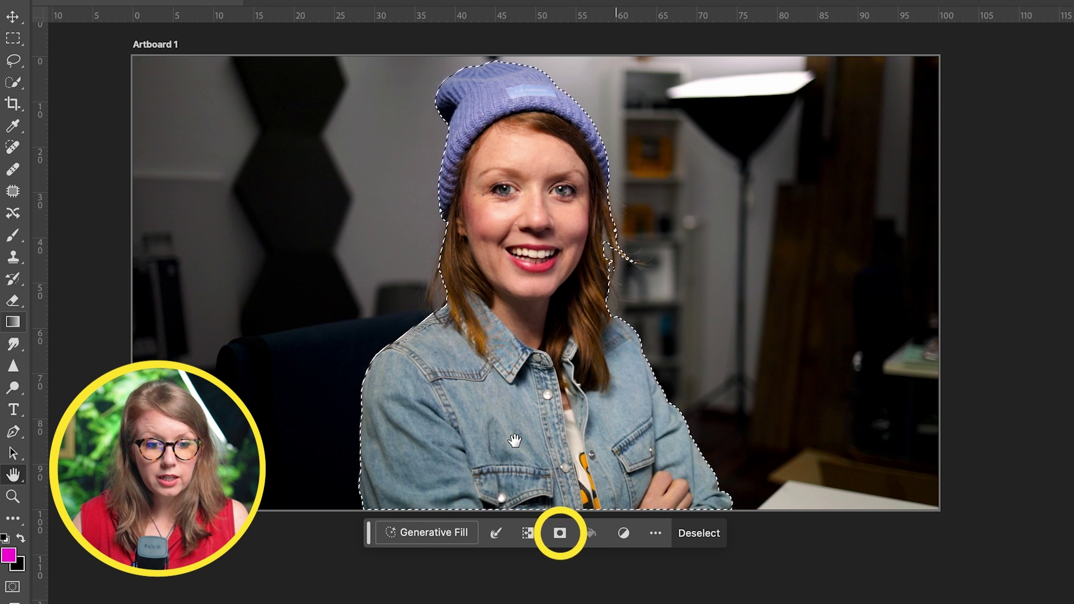
click(560, 534)
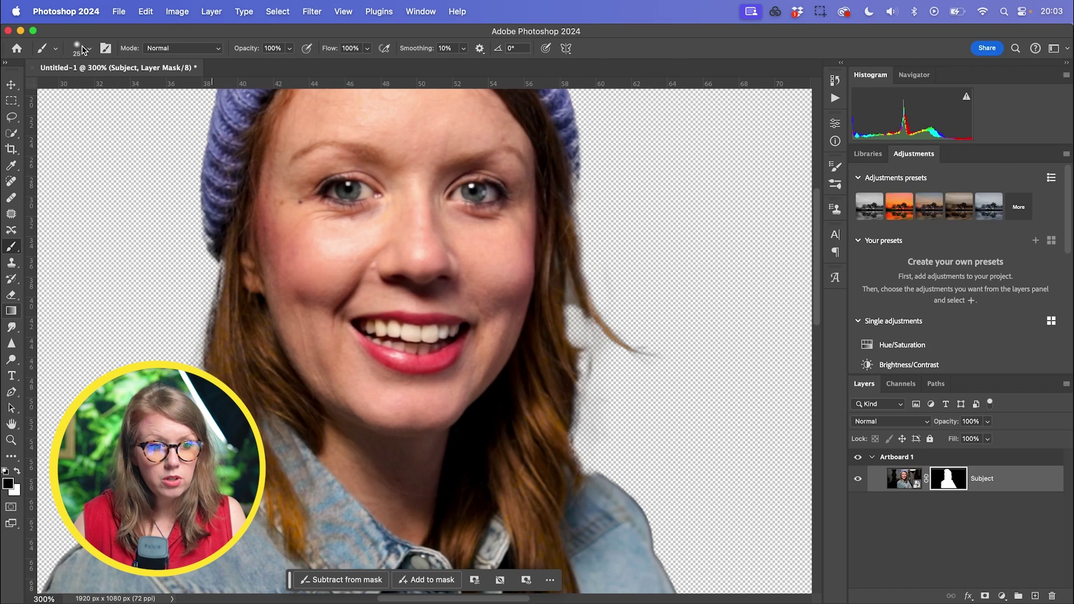
Set up a soft round brush at 27 px size and 7% hardness
click(87, 48)
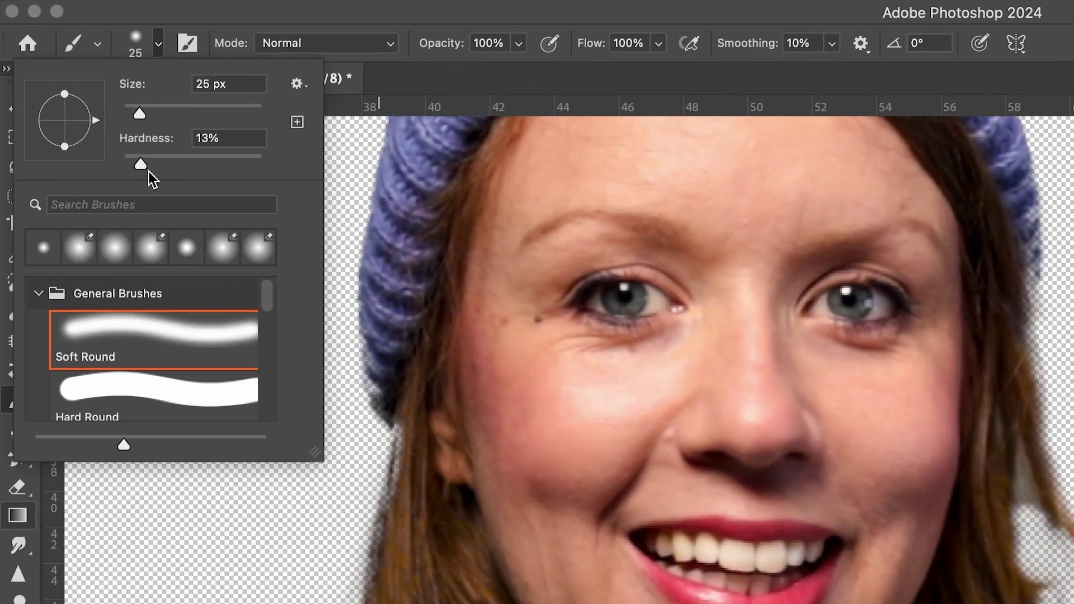
drag(138, 170, 134, 169)
drag(140, 102, 143, 108)
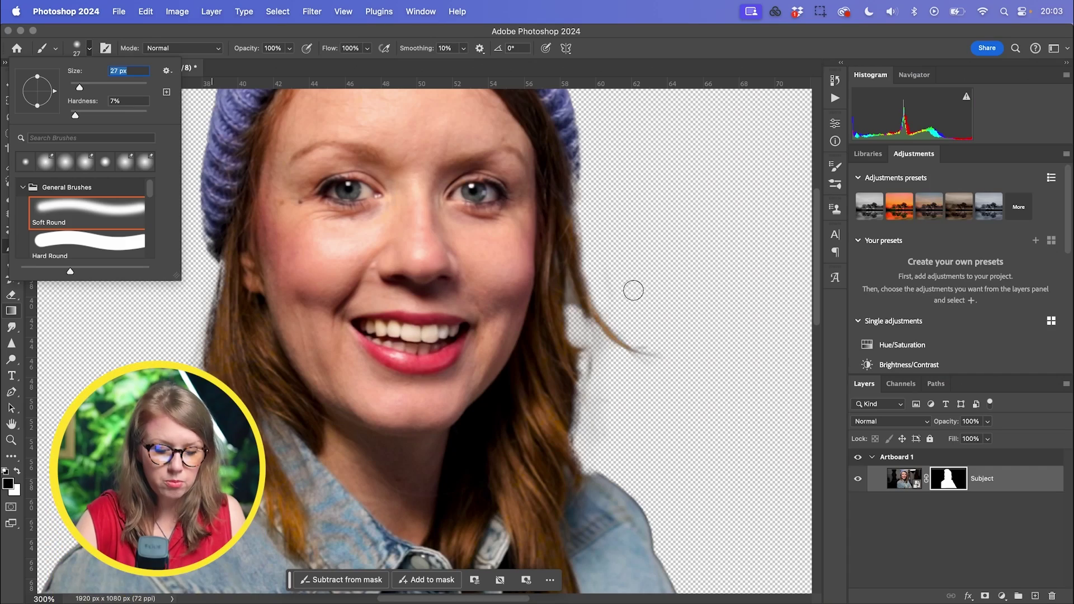
key(super+equal)
key(super+equal)
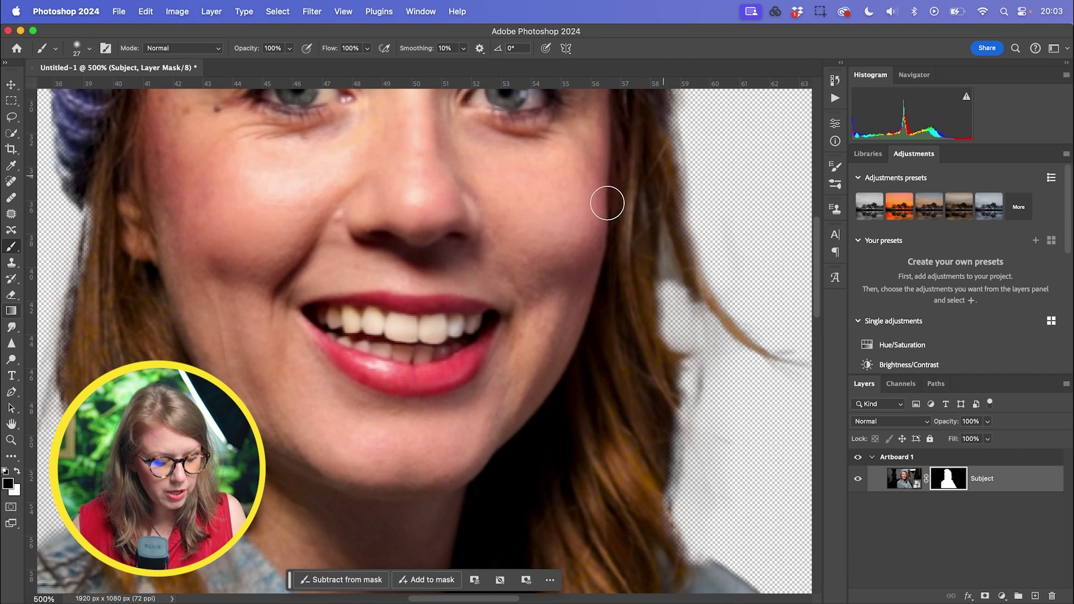
right_click(637, 243)
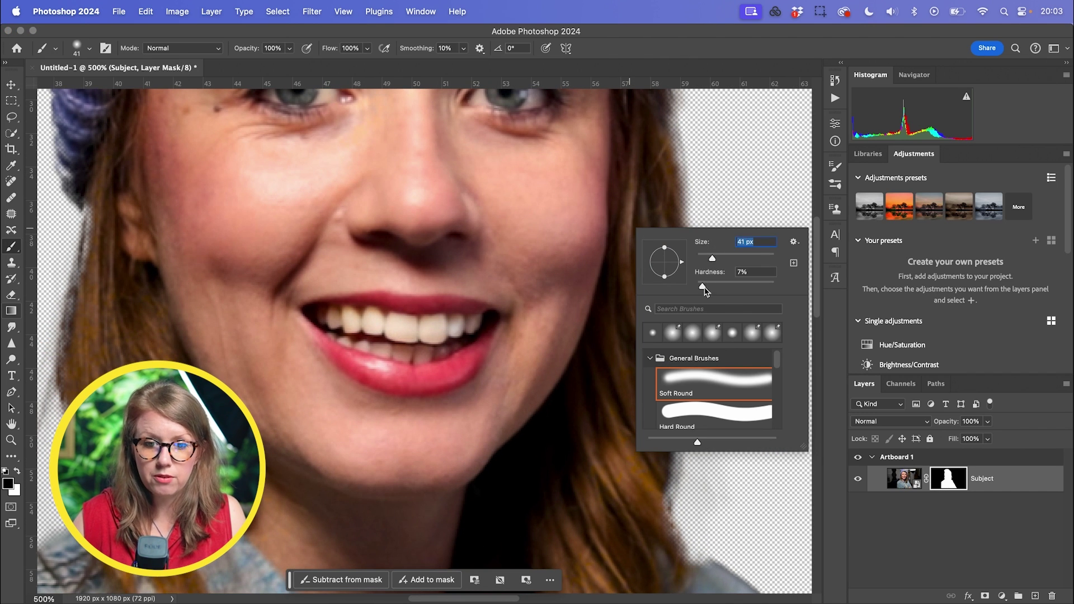
key(Return)
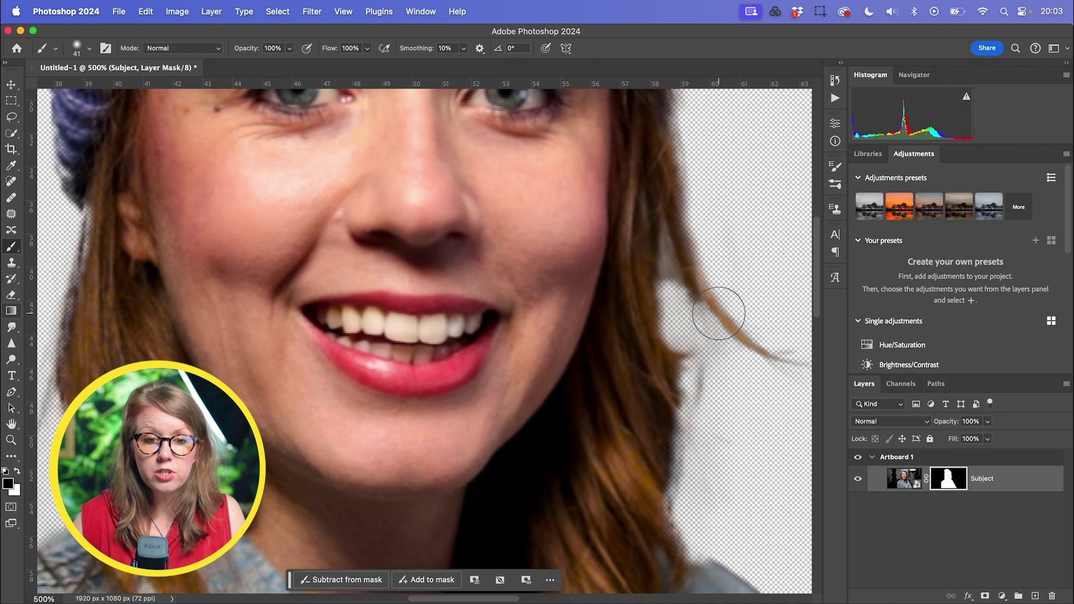
Paint the mask black over stray hairs right of the face, then white to restore the chin-side hair edge
mouse_move(699, 273)
mouse_down()
mouse_move(710, 299)
mouse_move(704, 191)
mouse_move(743, 300)
mouse_move(788, 361)
mouse_up()
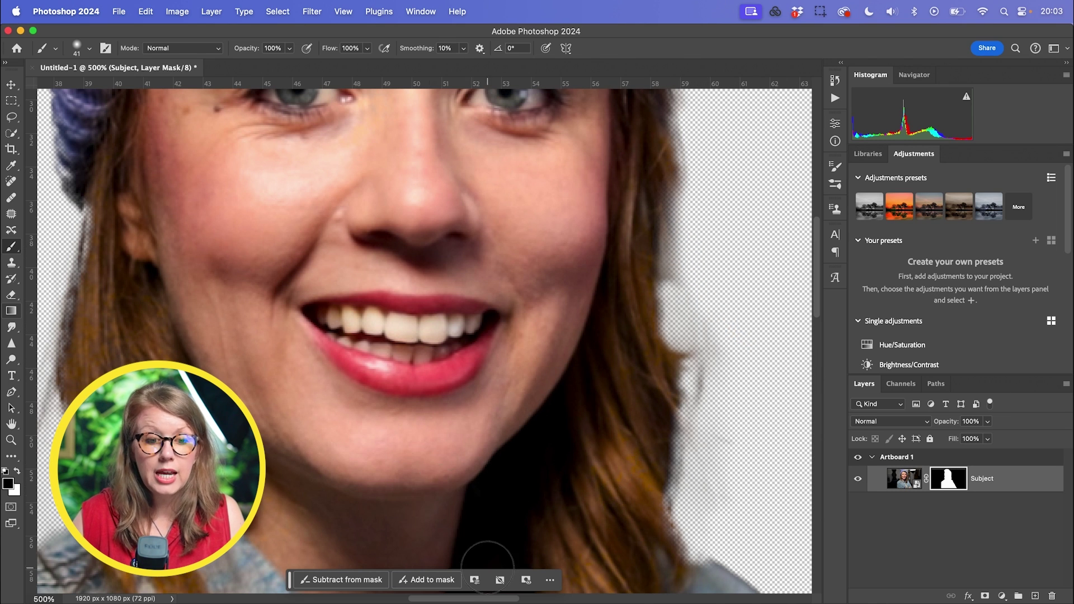
scroll(487, 520, down, 5)
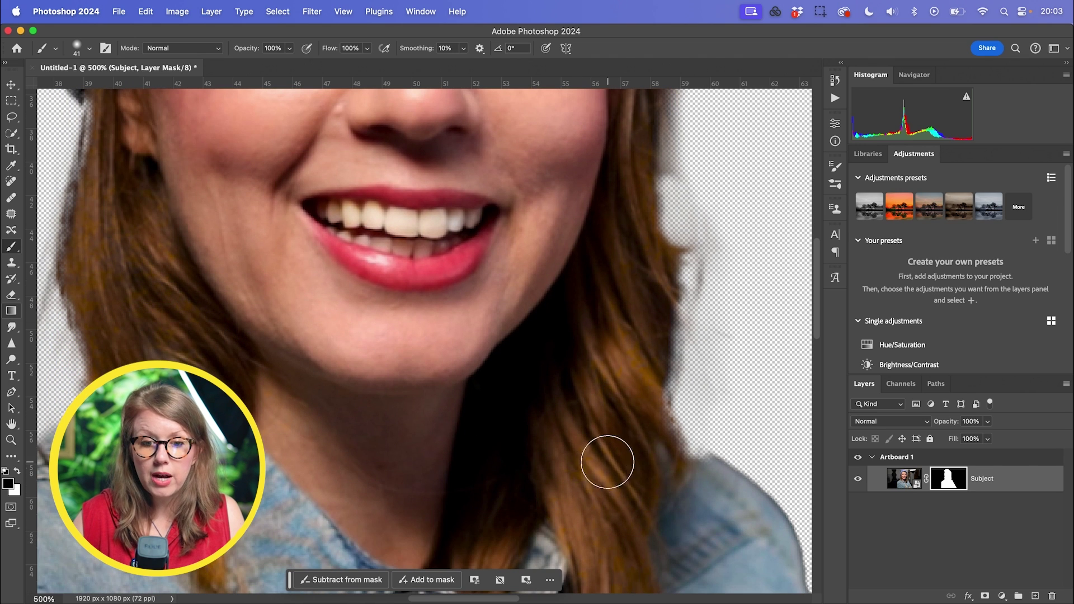
key(x)
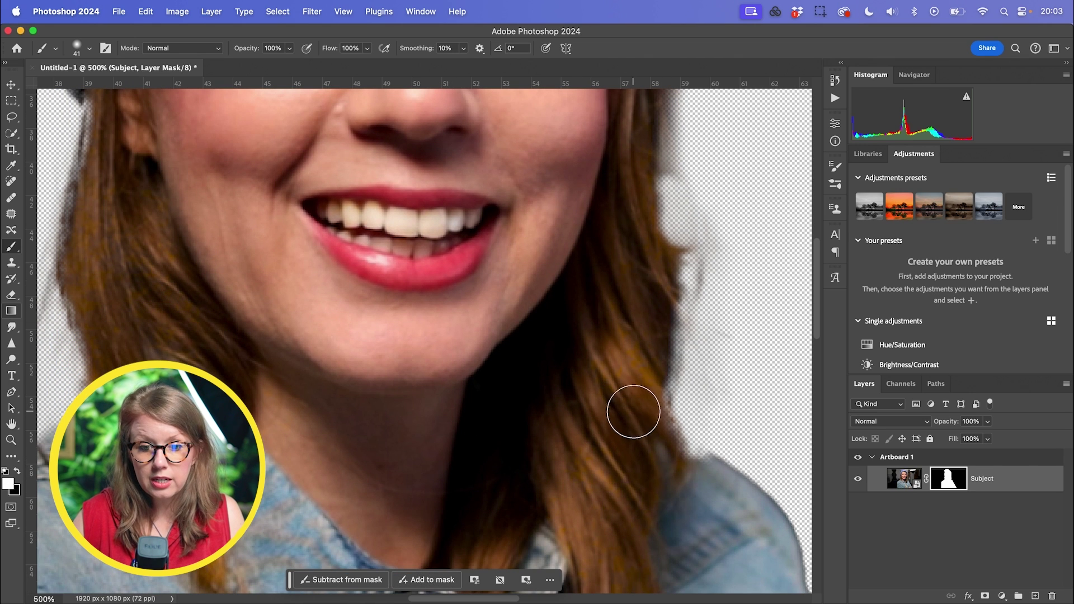
drag(633, 412, 719, 492)
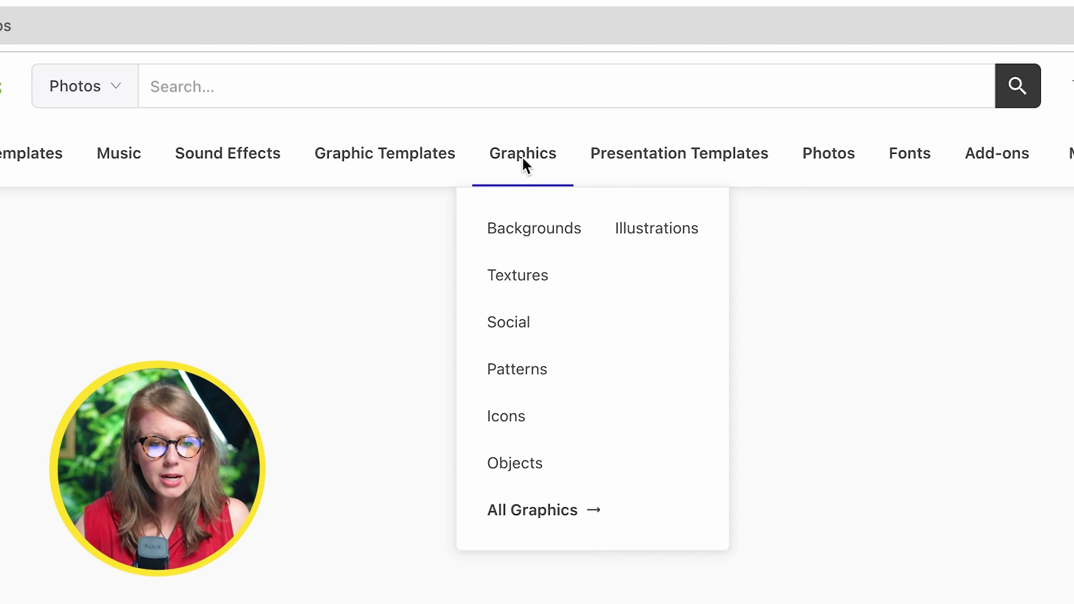
Search Envato Graphics for 'space planet' and download Planet Earth Pack 2 into the Ps Thumbnail project
click(526, 153)
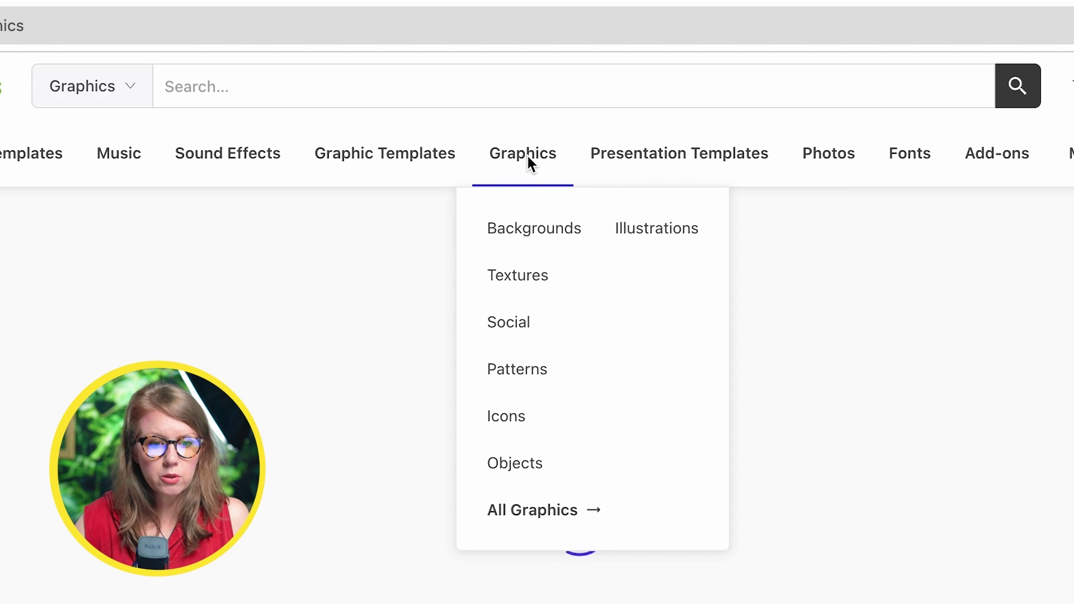
click(263, 72)
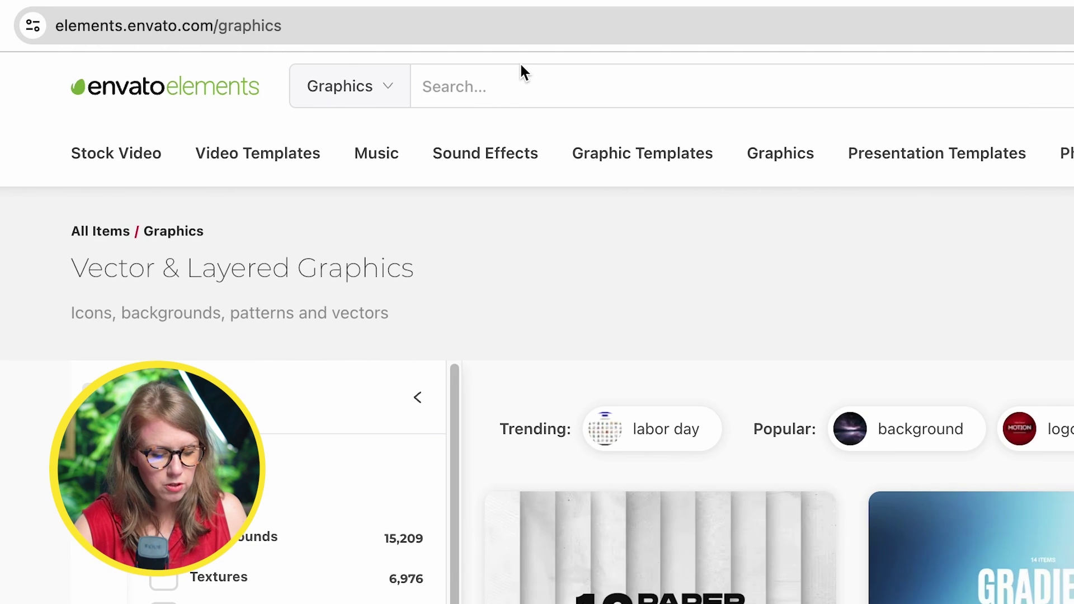
text(space planet)
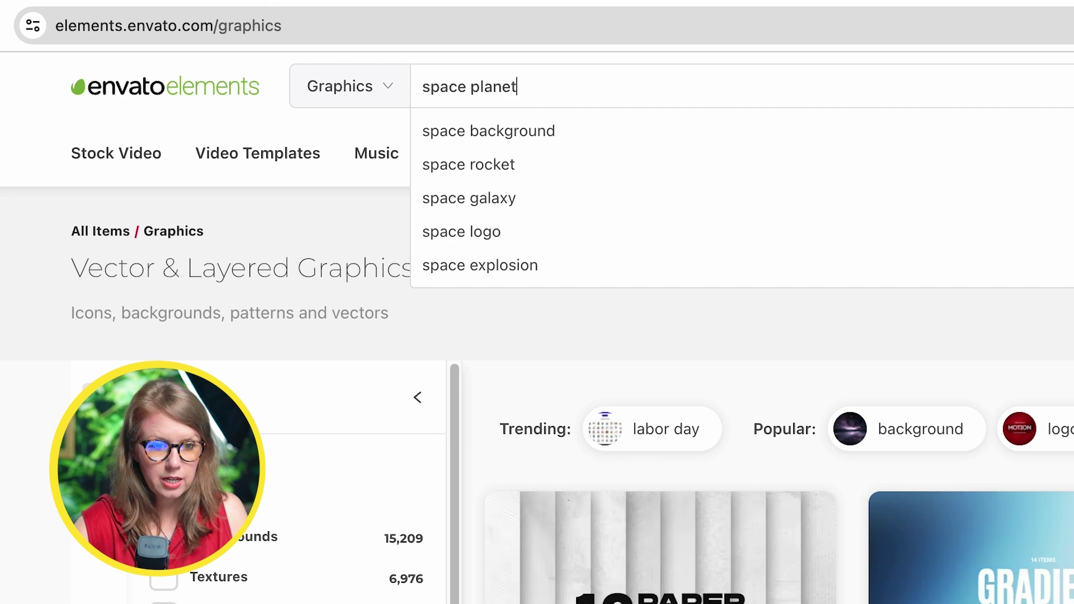
key(Return)
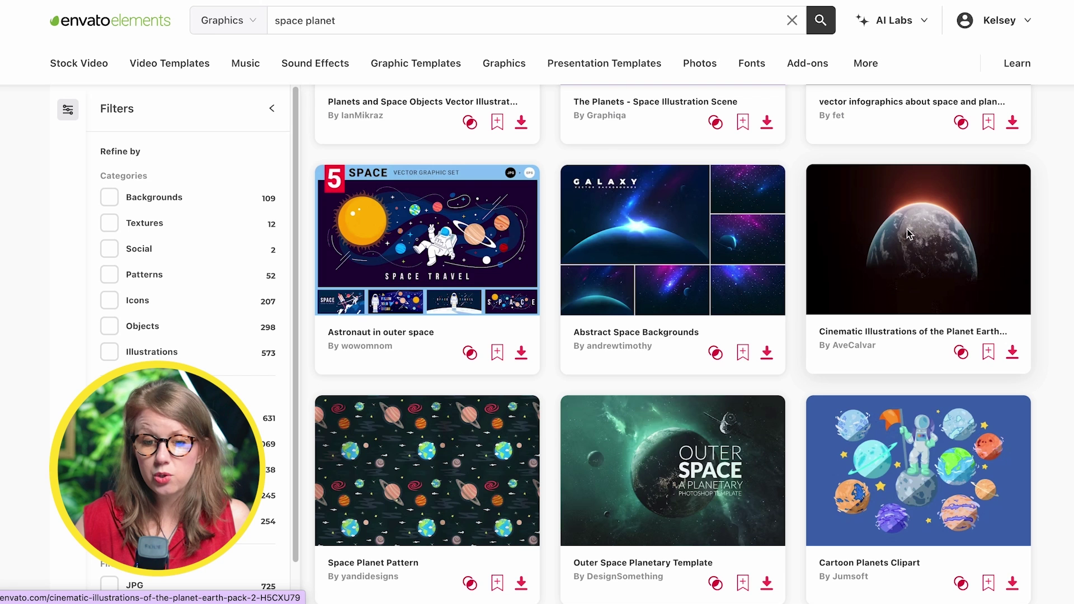
click(860, 334)
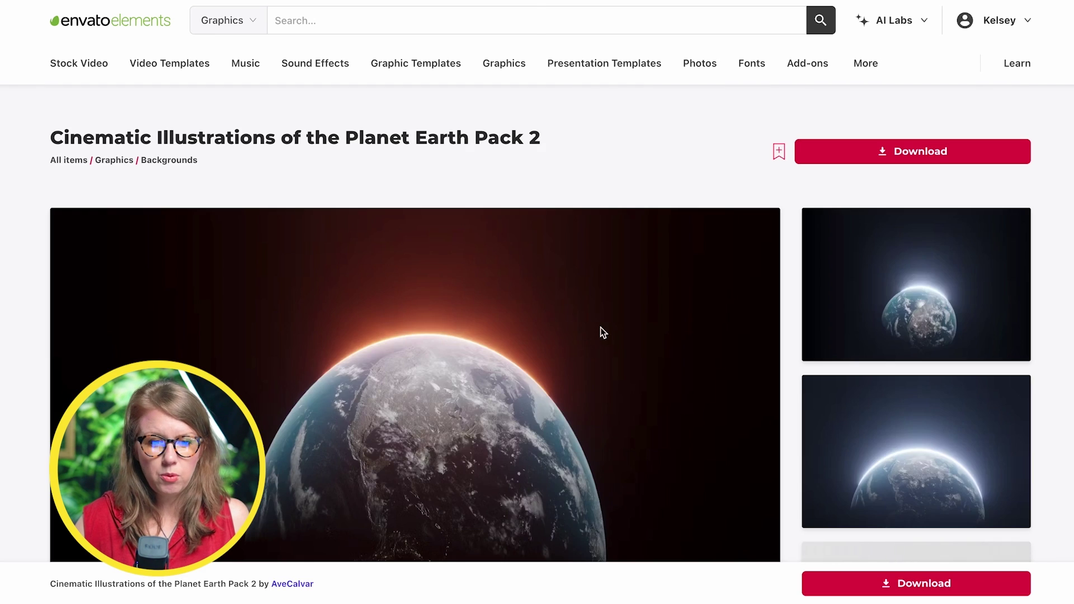
scroll(624, 358, down, 7)
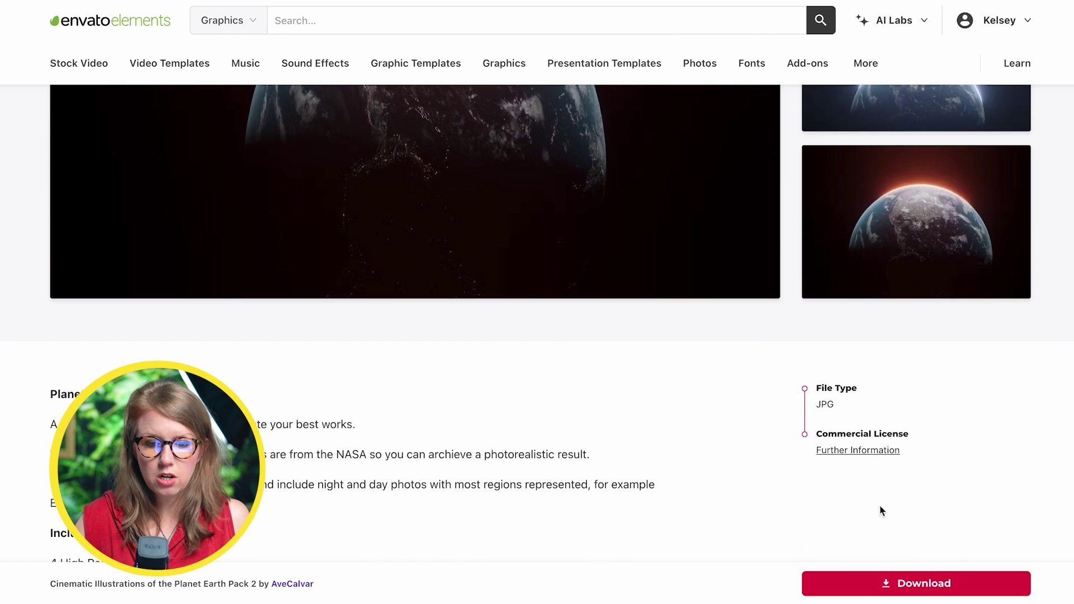
click(918, 590)
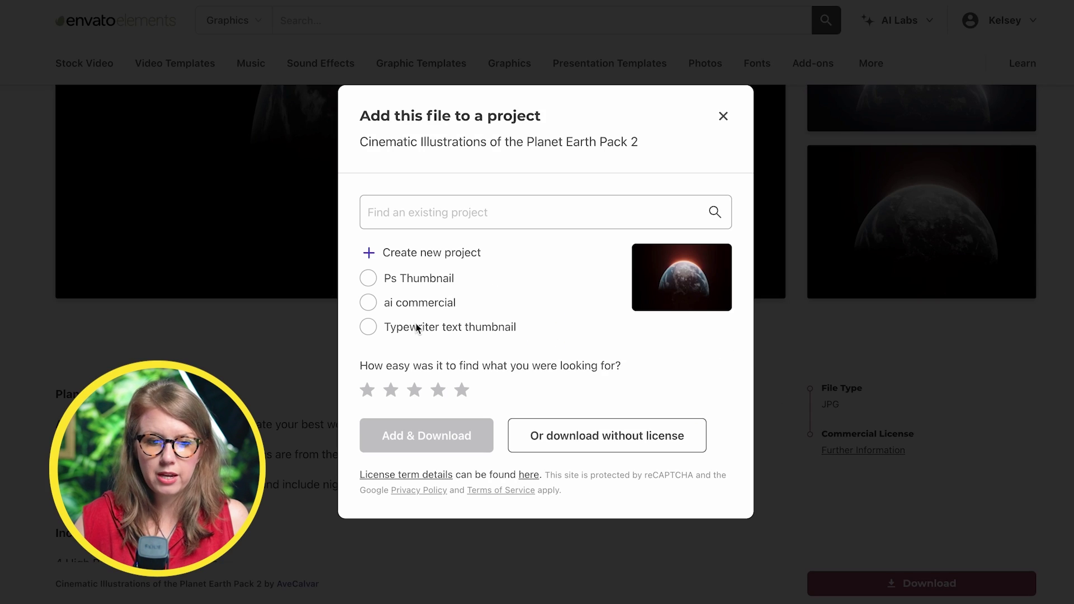
click(370, 280)
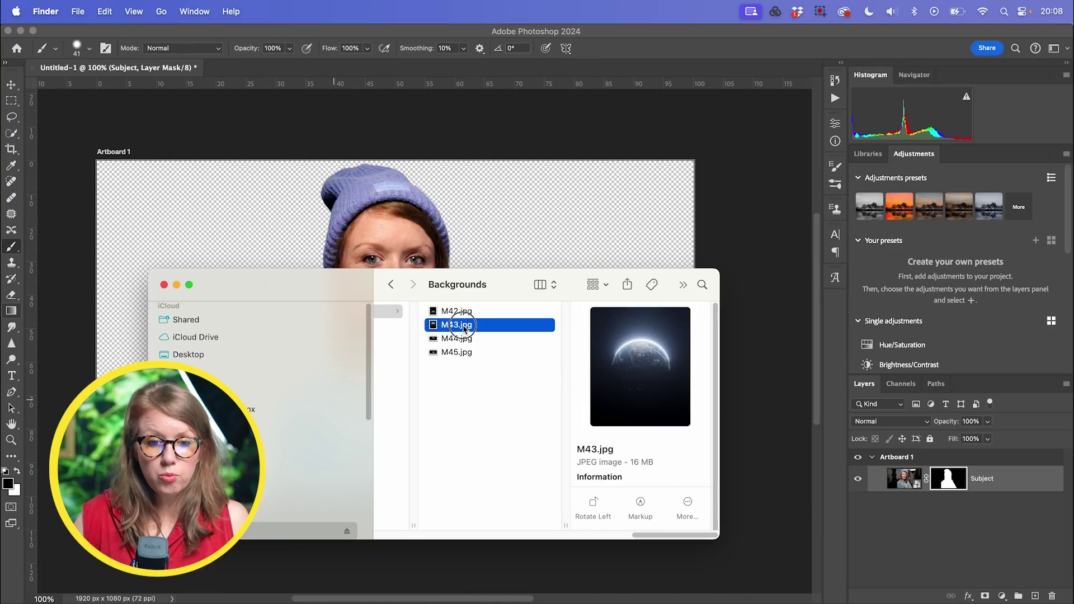
Place M43.jpg behind the woman and scale it up to cover the artboard
drag(463, 329, 513, 223)
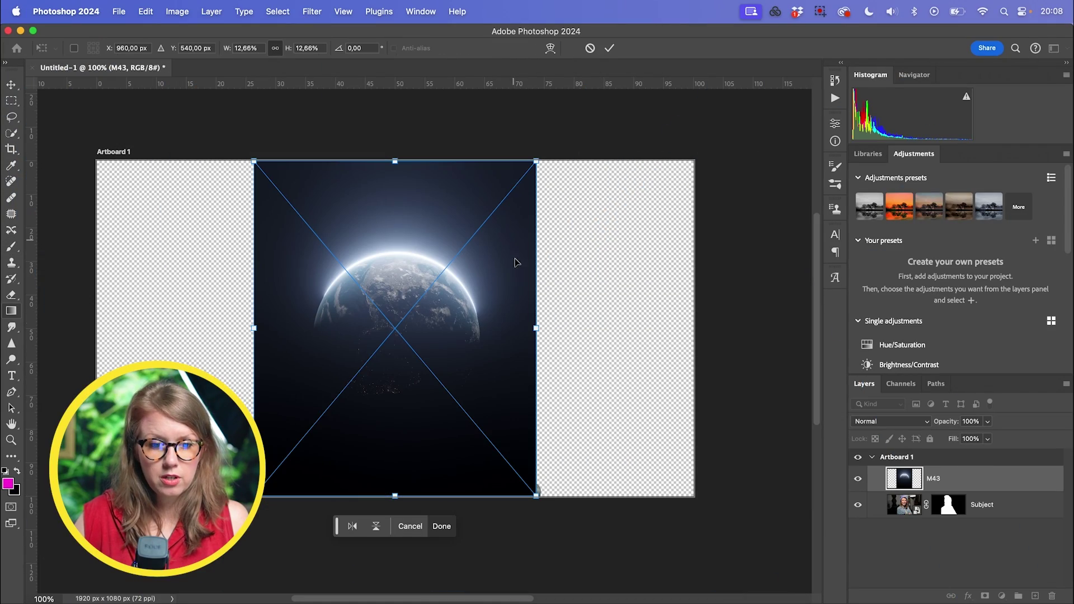
drag(535, 497, 688, 560)
key(super+minus)
Nudge the Earth into position, then move the woman left and scale her to about 120%
drag(477, 424, 479, 426)
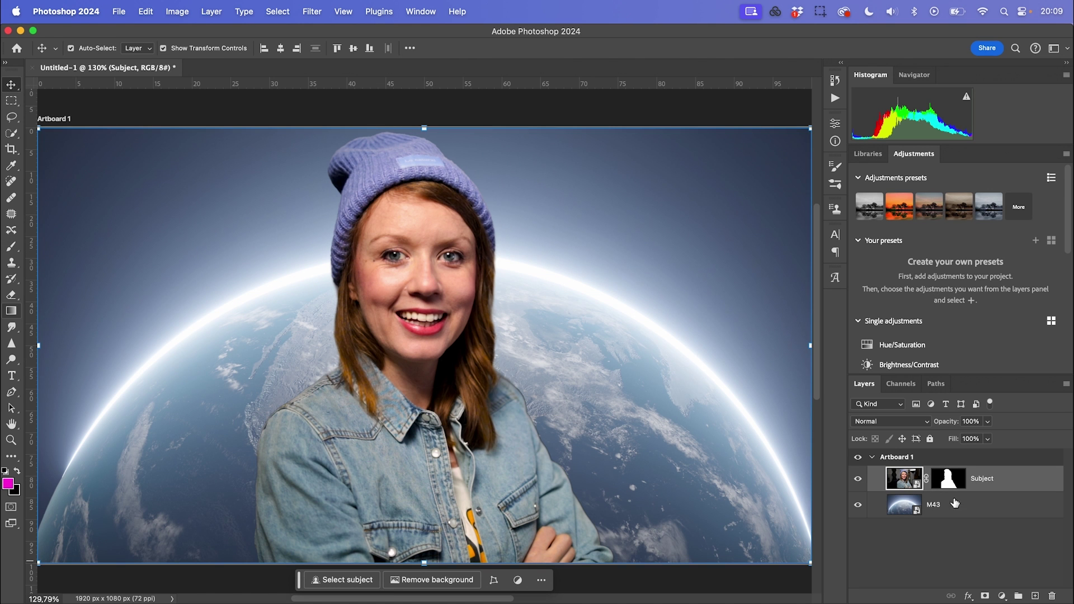
drag(417, 272, 320, 313)
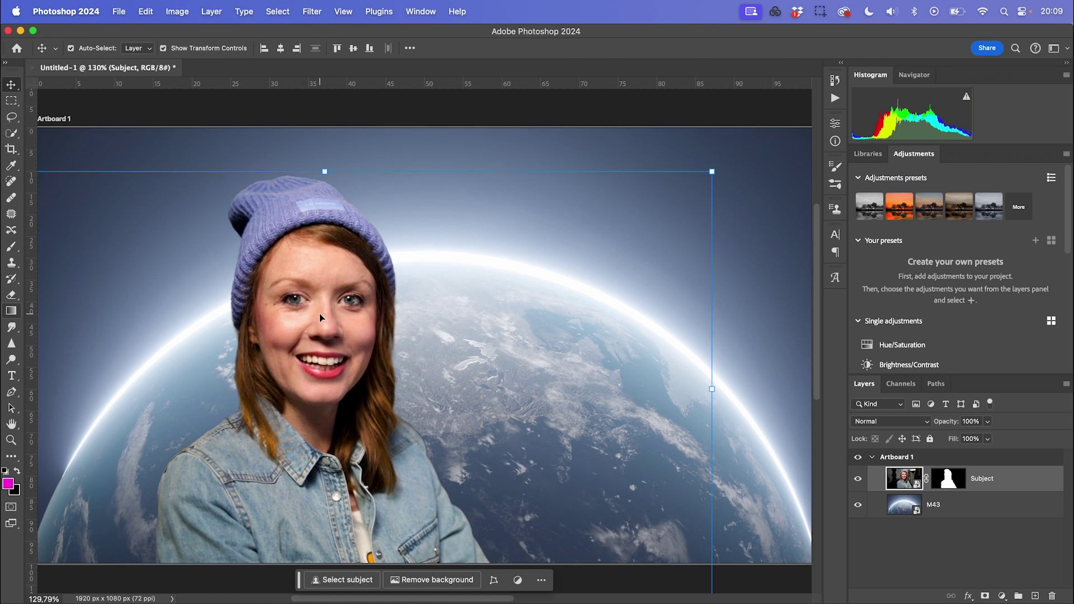
drag(714, 169, 817, 106)
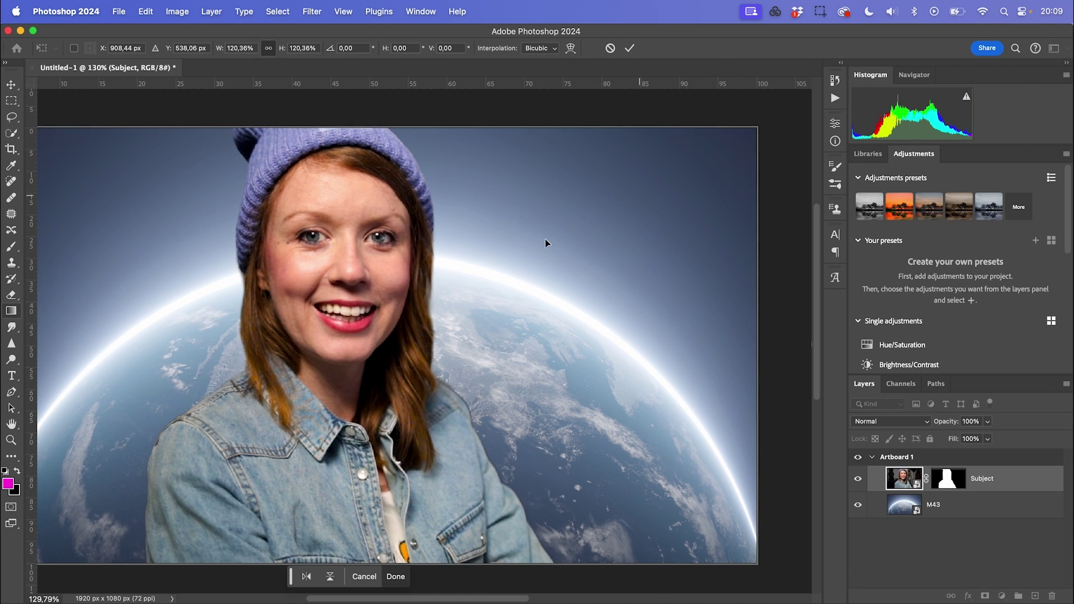
Position the enlarged woman left of centre over the Earth and pan to check the framing
drag(358, 300, 227, 363)
drag(304, 367, 456, 381)
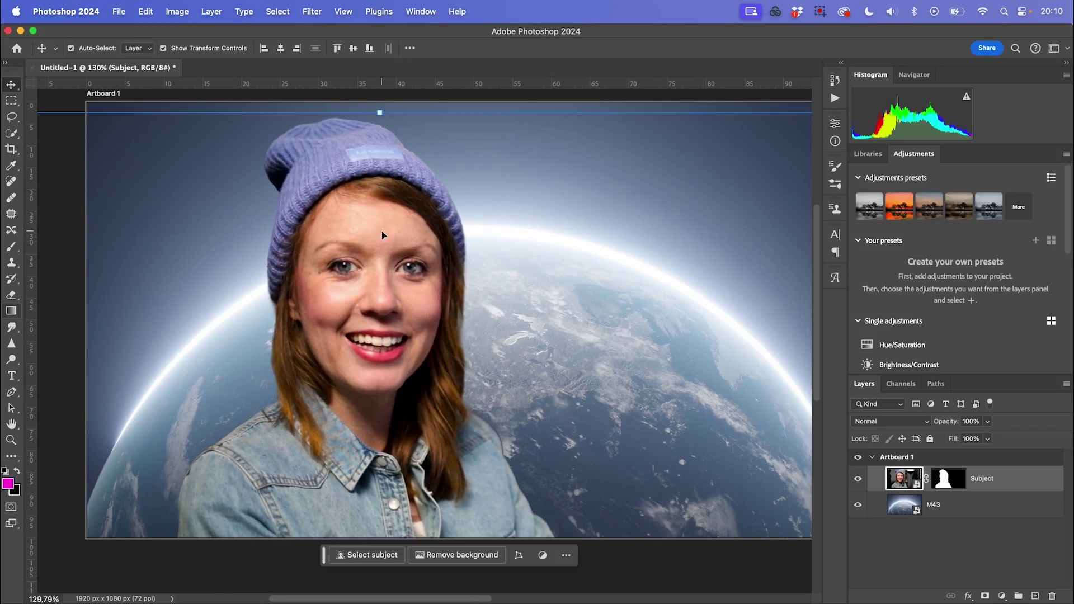
key(h)
drag(547, 293, 513, 305)
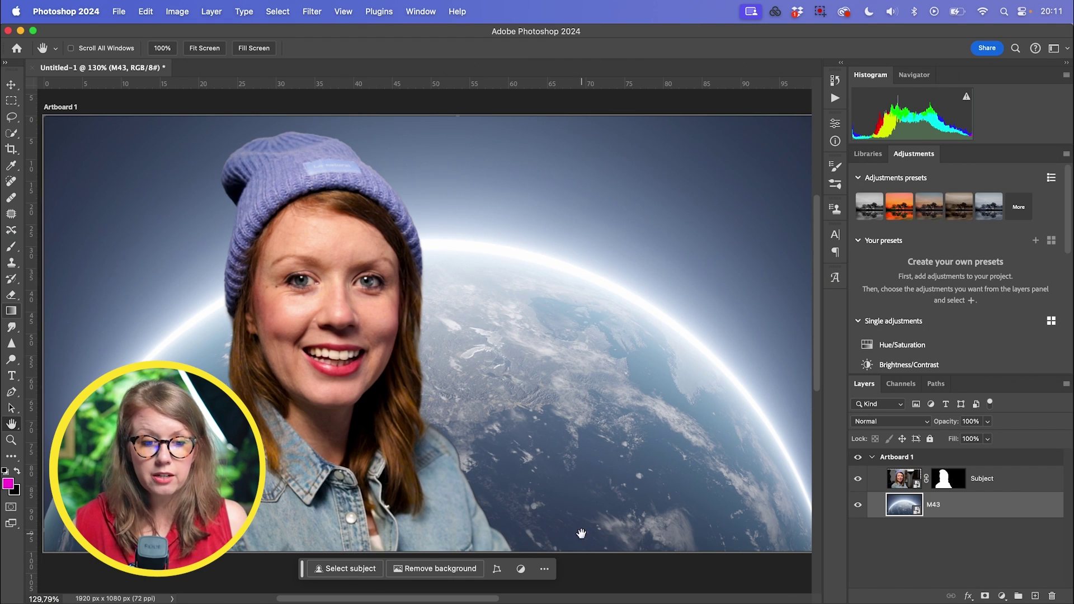
Mask the M43 layer to only the sky by selecting the planet and inverting the mask
click(358, 569)
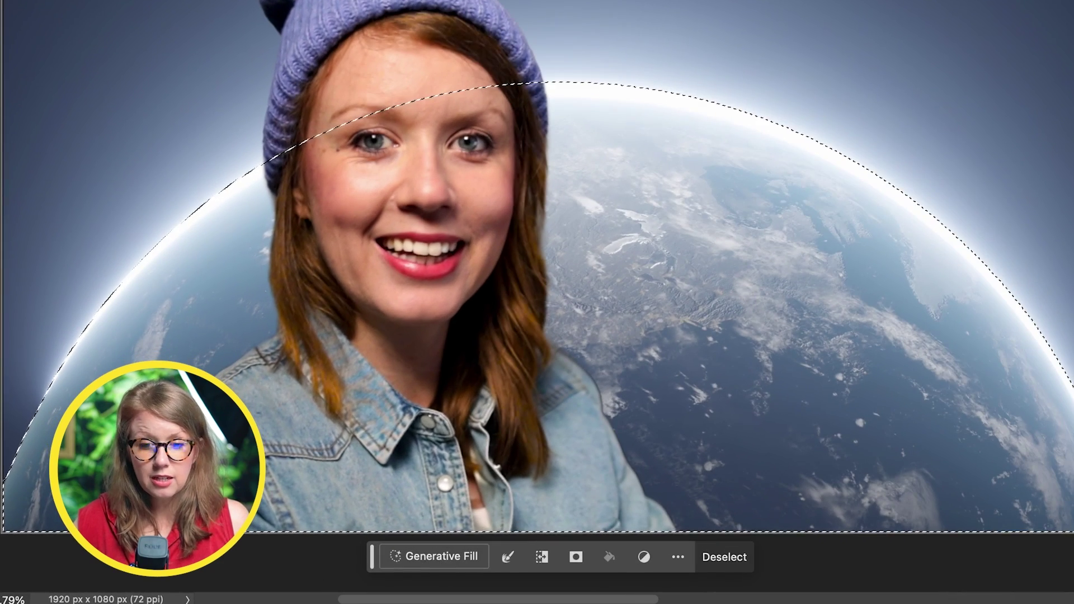
click(642, 559)
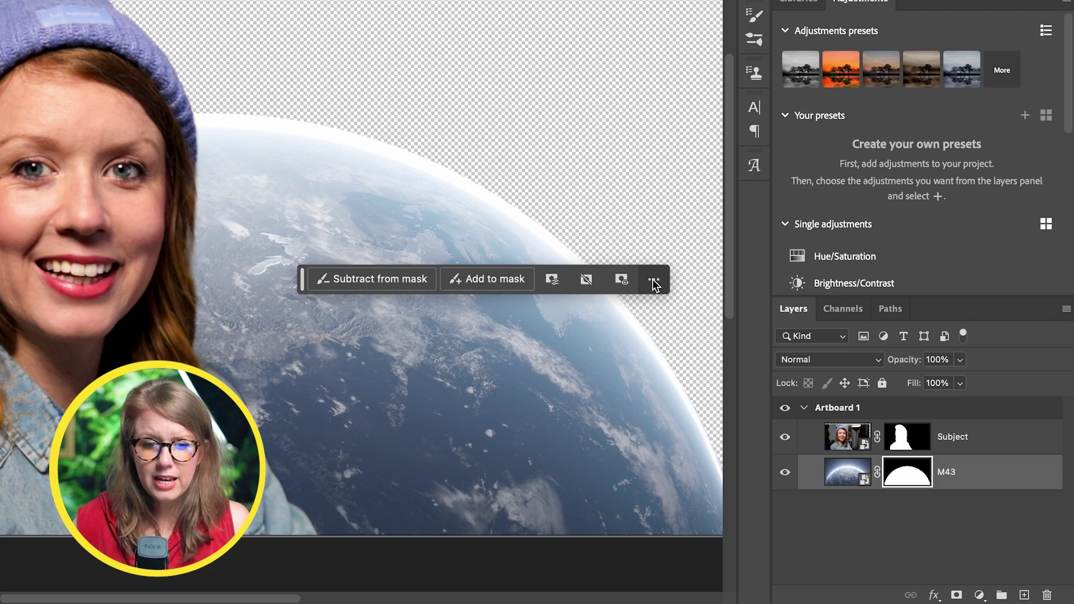
click(655, 280)
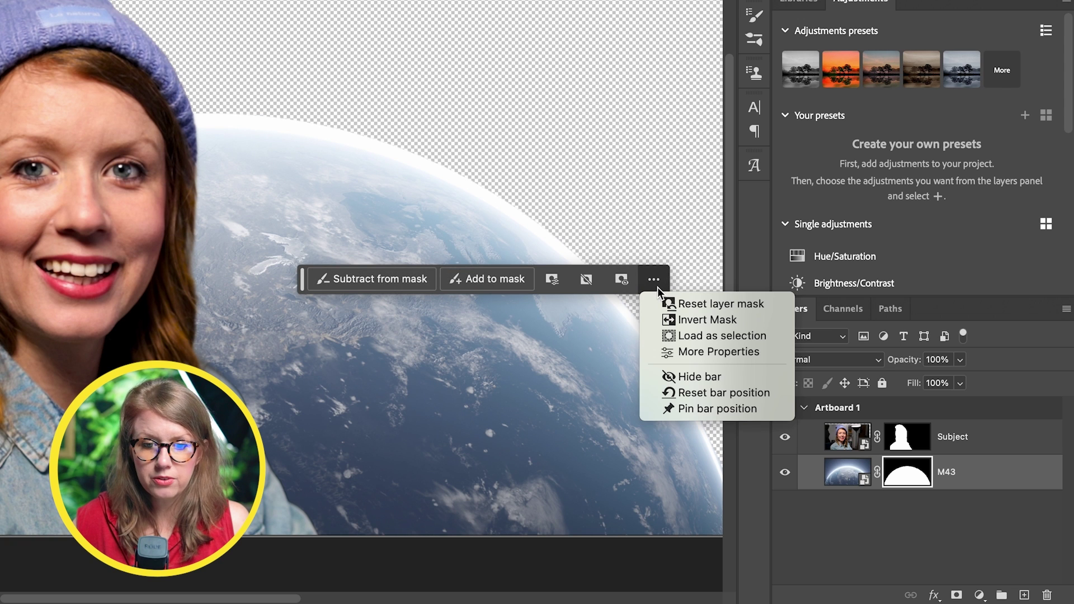
click(711, 323)
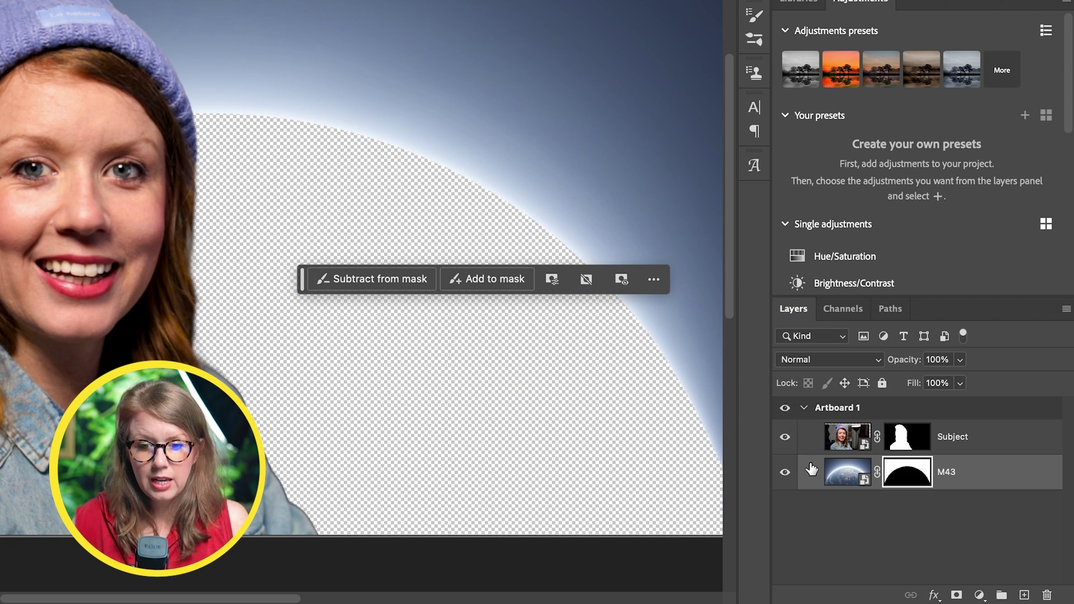
Duplicate the M43 layer and delete the lower copy's mask so the full Earth shows
click(846, 475)
drag(851, 474, 1025, 596)
click(902, 513)
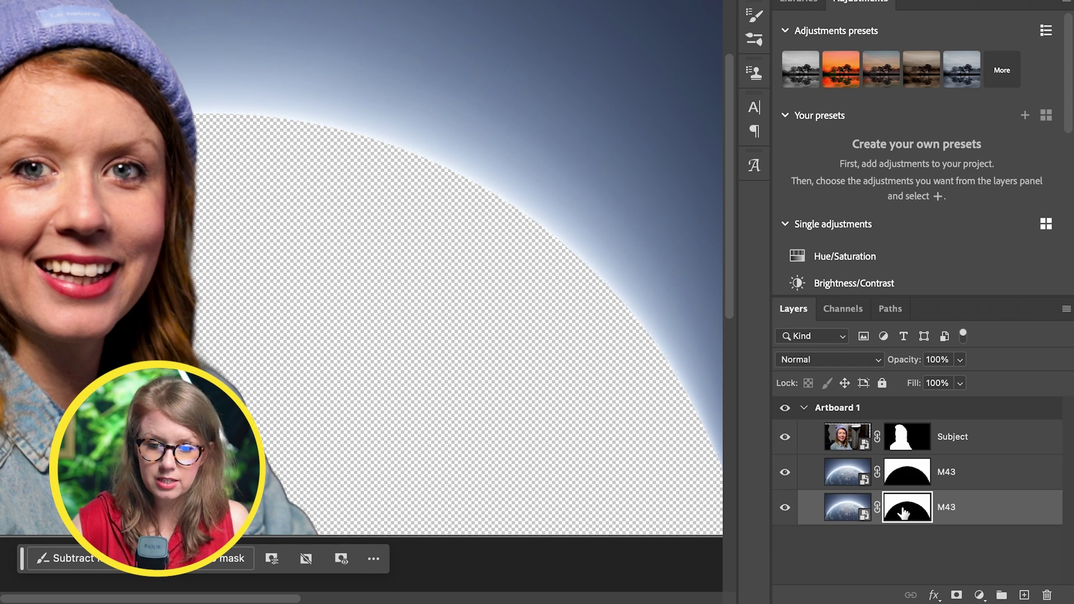
key(Delete)
Add a Color Overlay to the upper M43 layer using a bright, saturated magenta
click(851, 475)
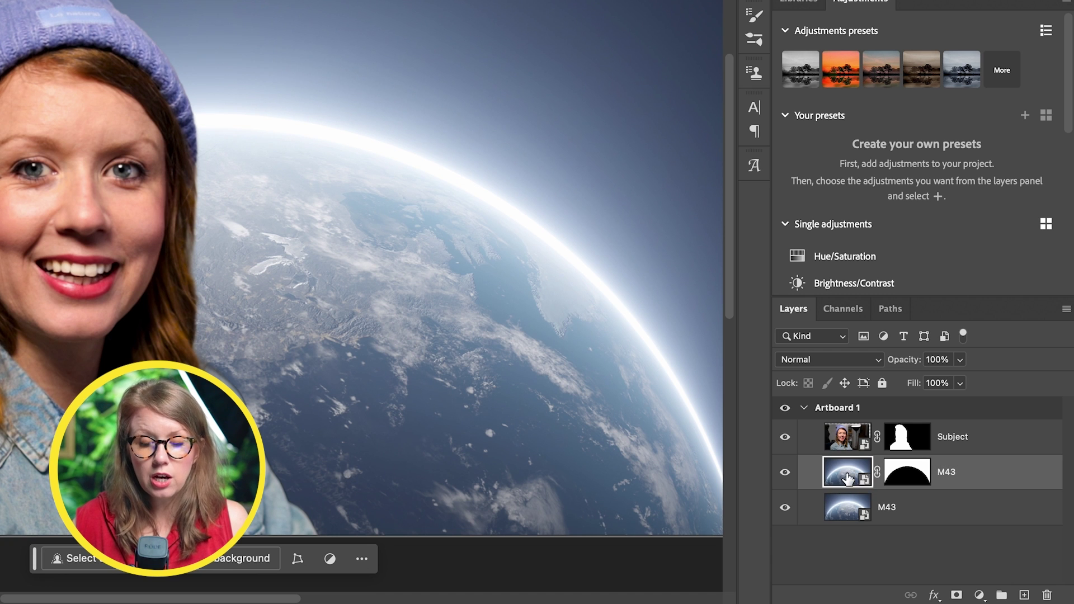
click(934, 593)
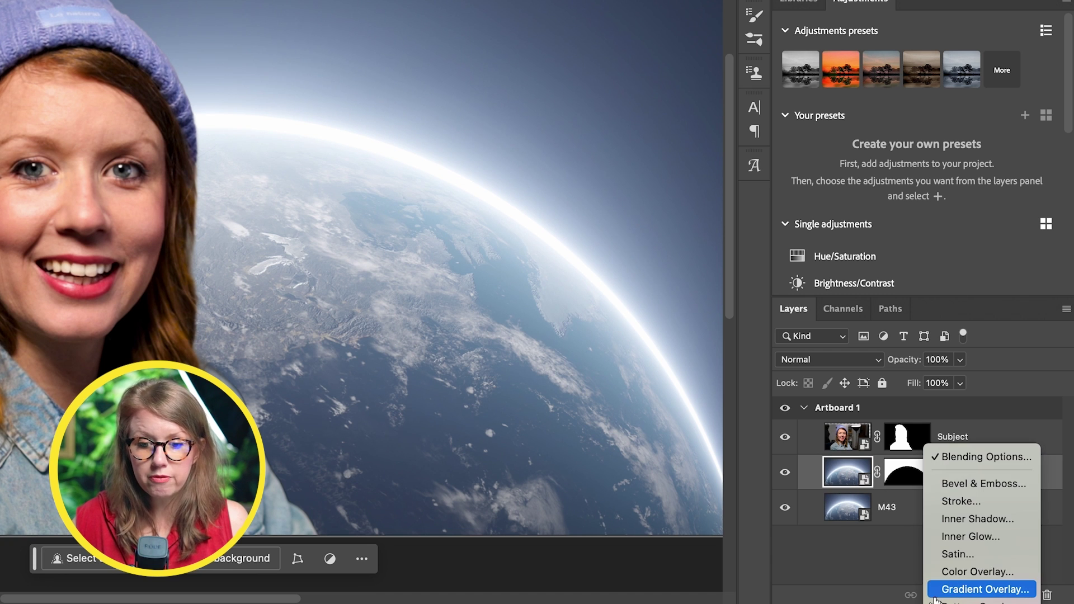
click(951, 572)
click(747, 112)
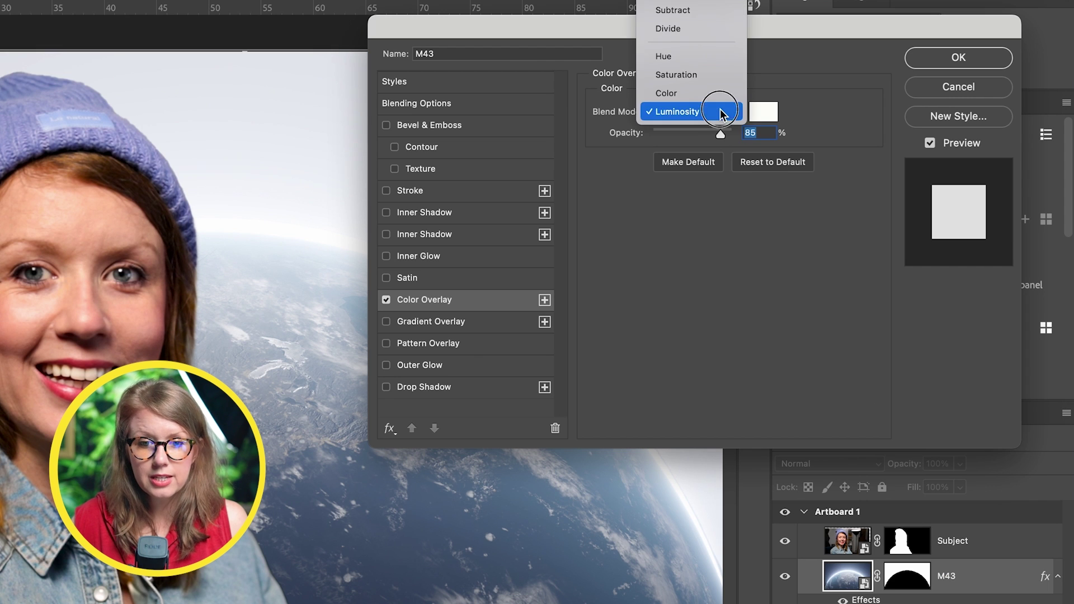
click(767, 109)
click(765, 110)
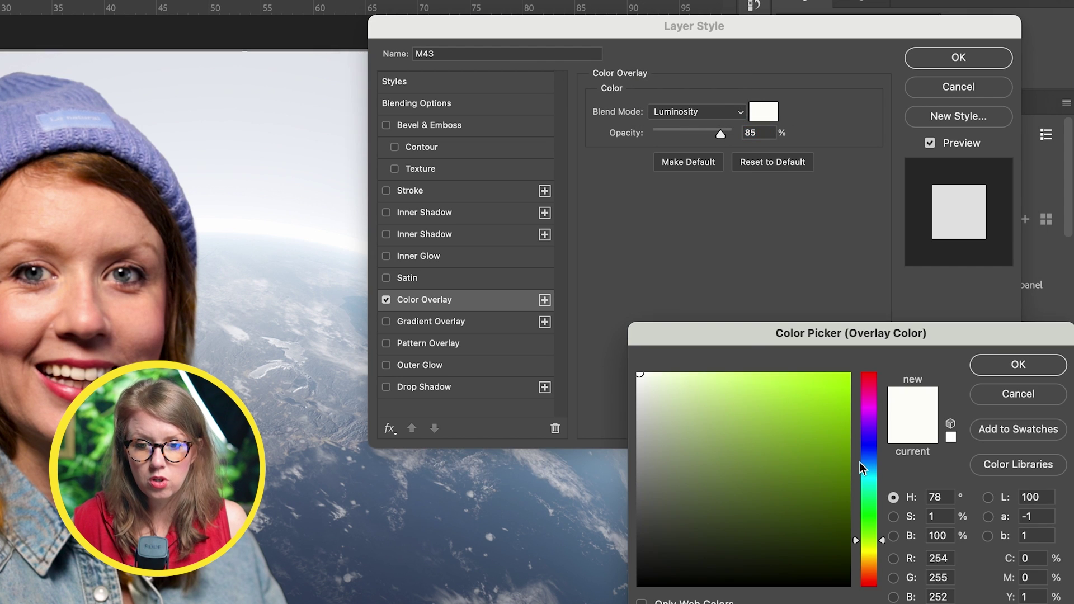
drag(862, 467, 861, 404)
click(793, 409)
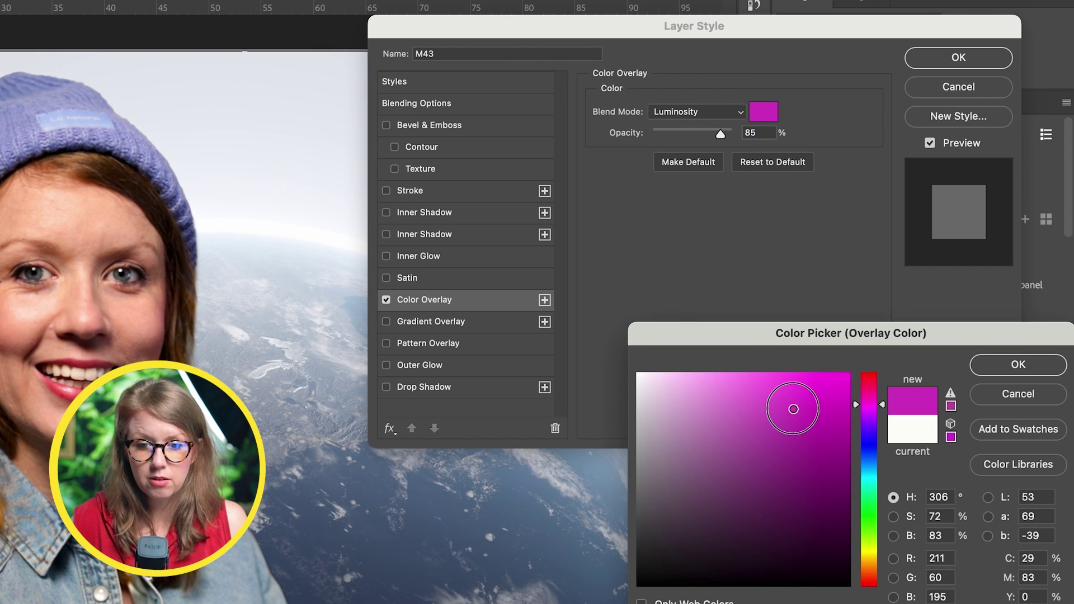
drag(794, 409, 834, 362)
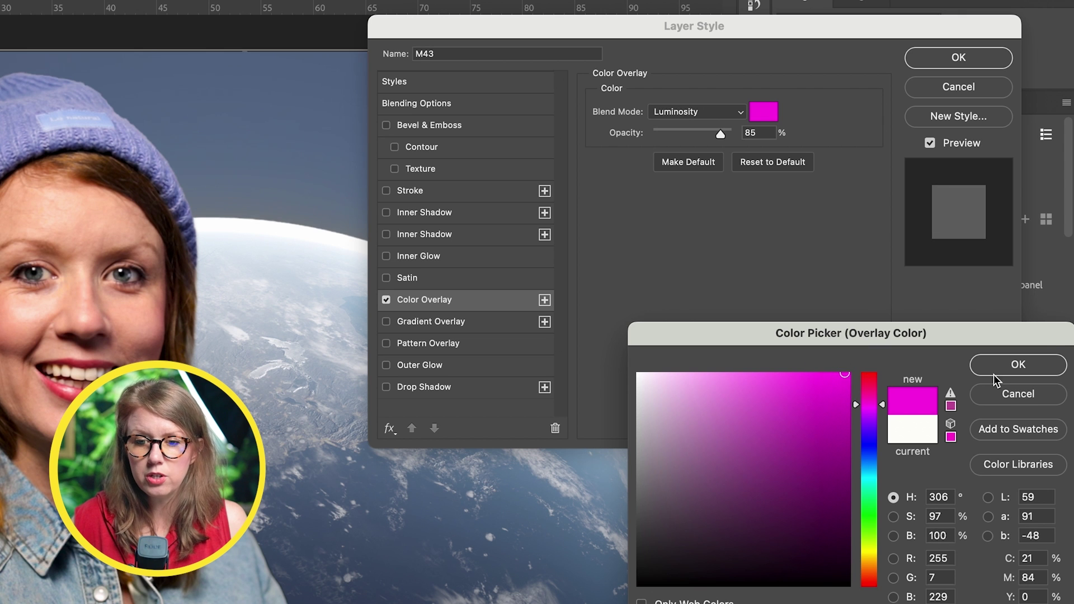
click(996, 366)
Blend the magenta overlay in Overlay mode at 59% opacity and apply the style
click(692, 143)
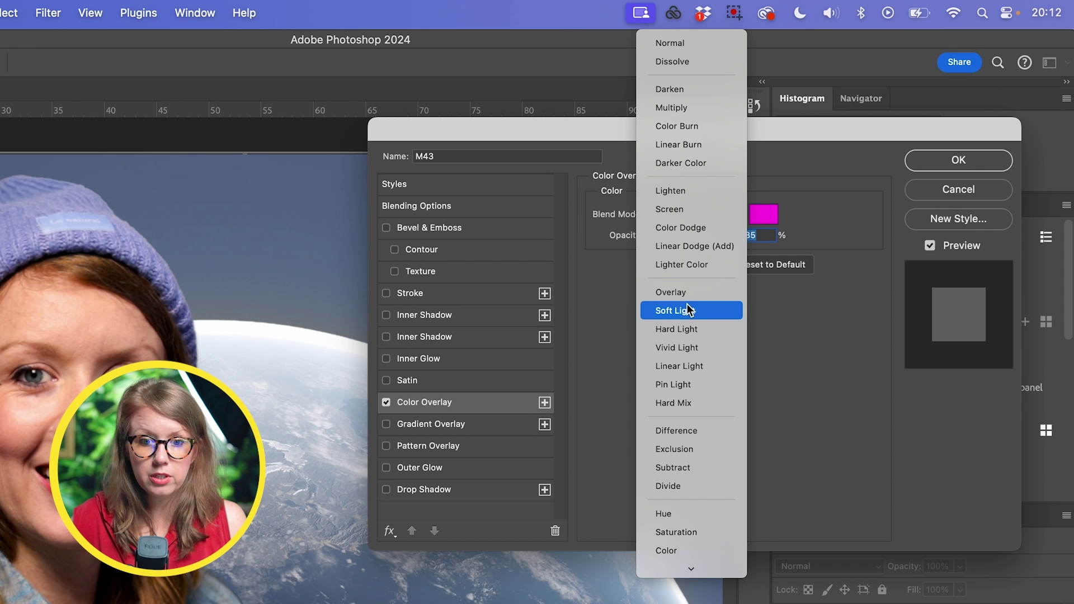
click(687, 294)
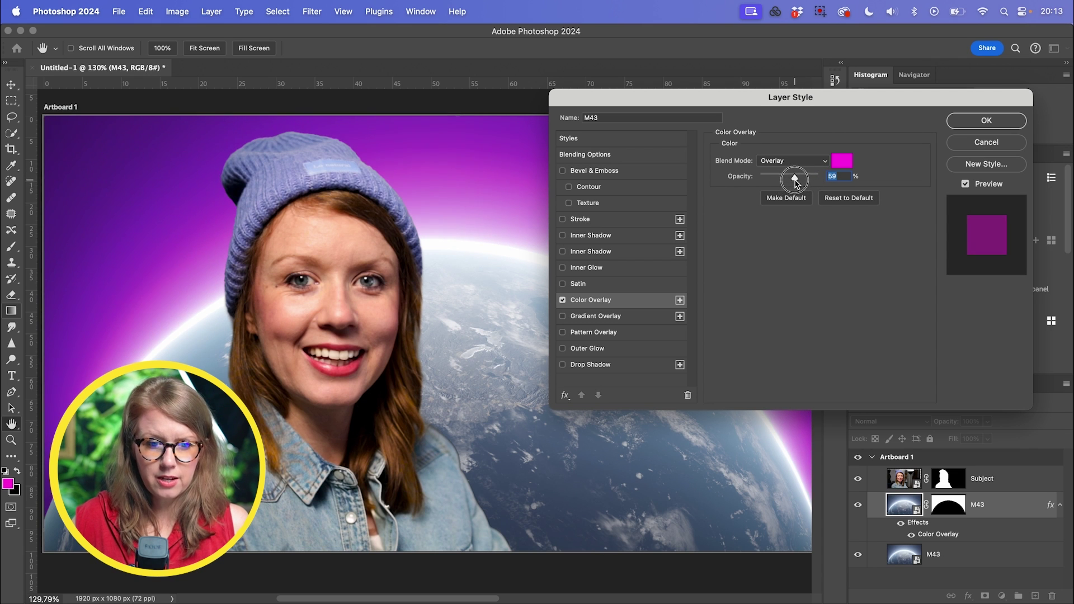
click(993, 123)
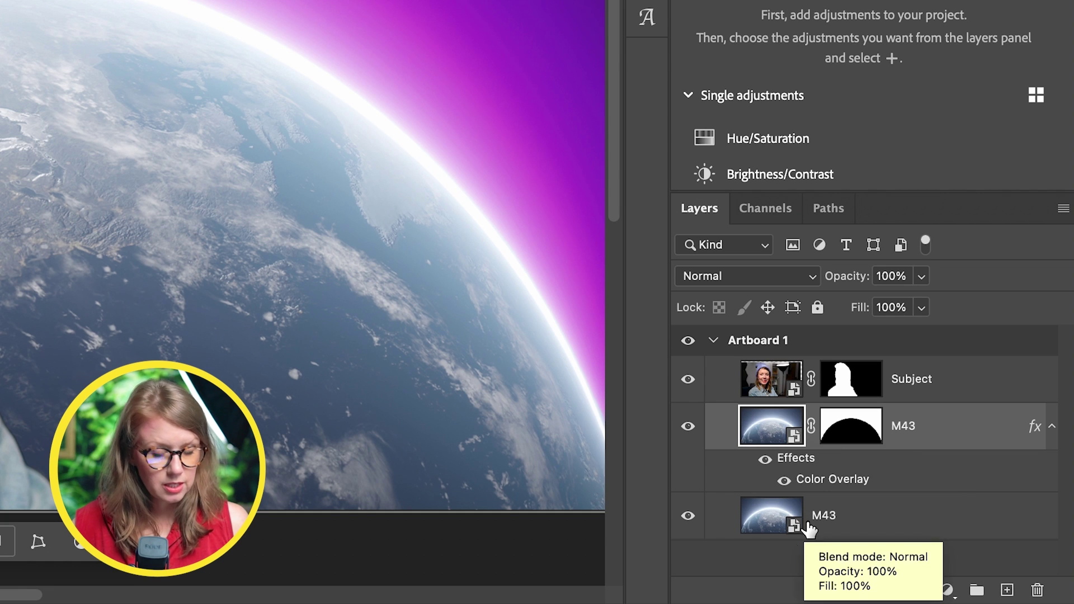
Group the two M43 planet layers as Background and convert the group to a smart object
click(758, 528)
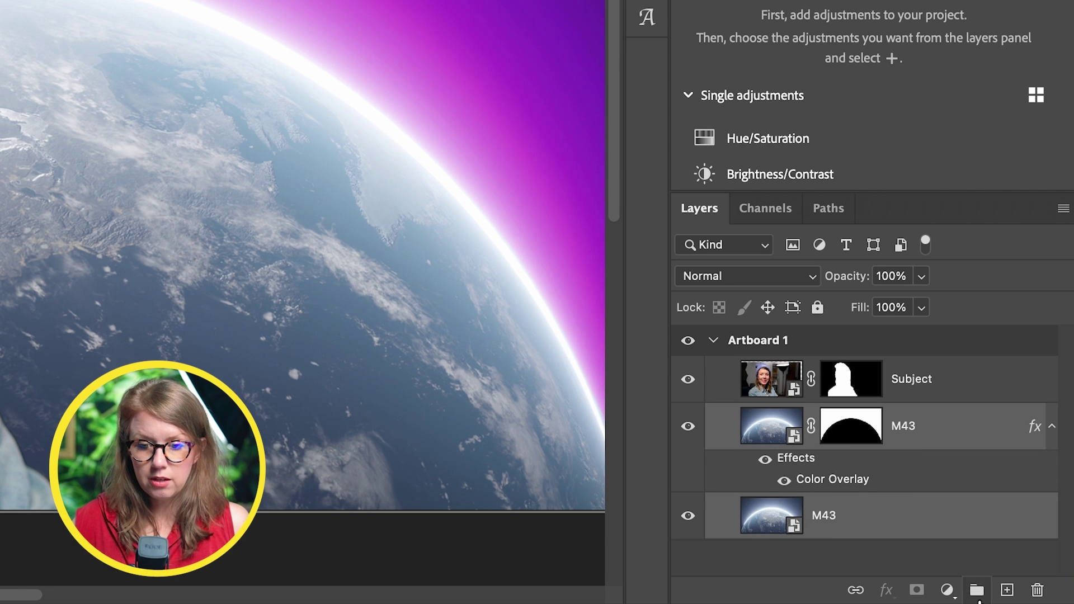
click(976, 591)
right_click(945, 502)
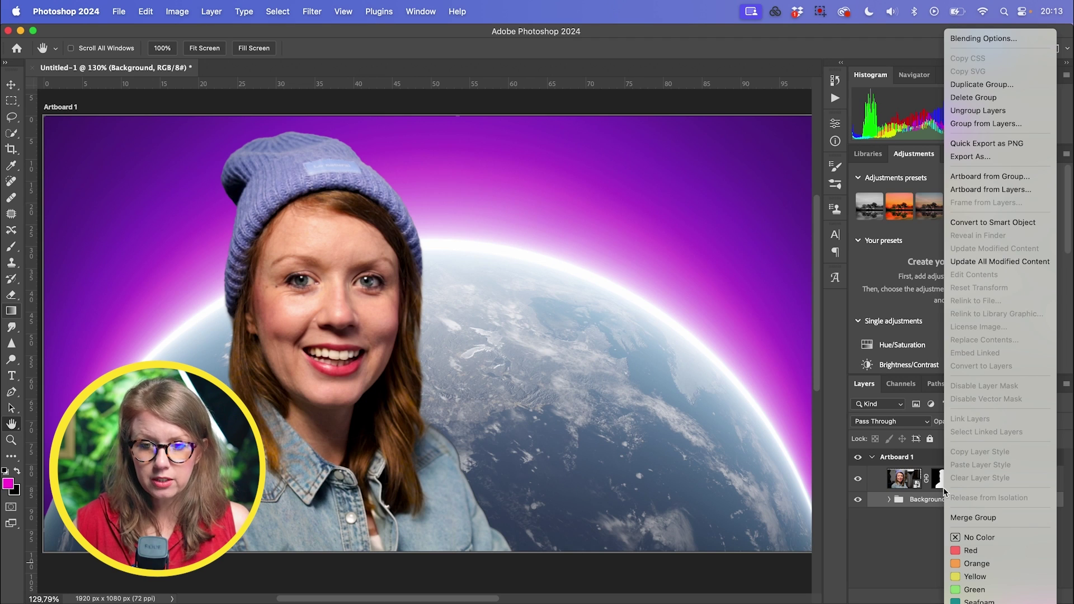
click(990, 222)
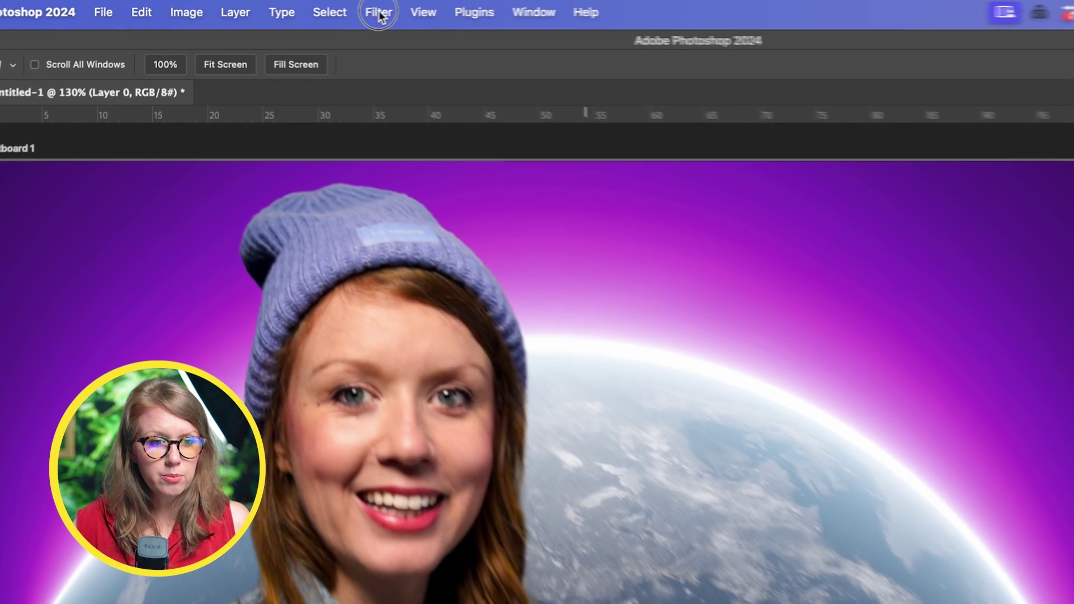
Apply a 2,6-pixel Gaussian Blur to the Background smart object
click(311, 12)
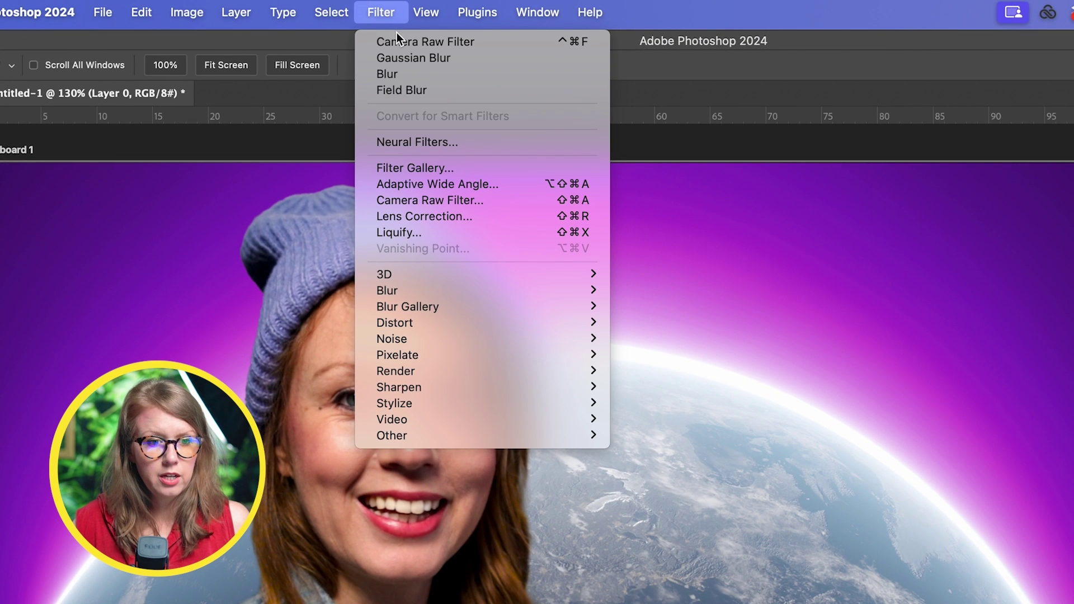
click(401, 58)
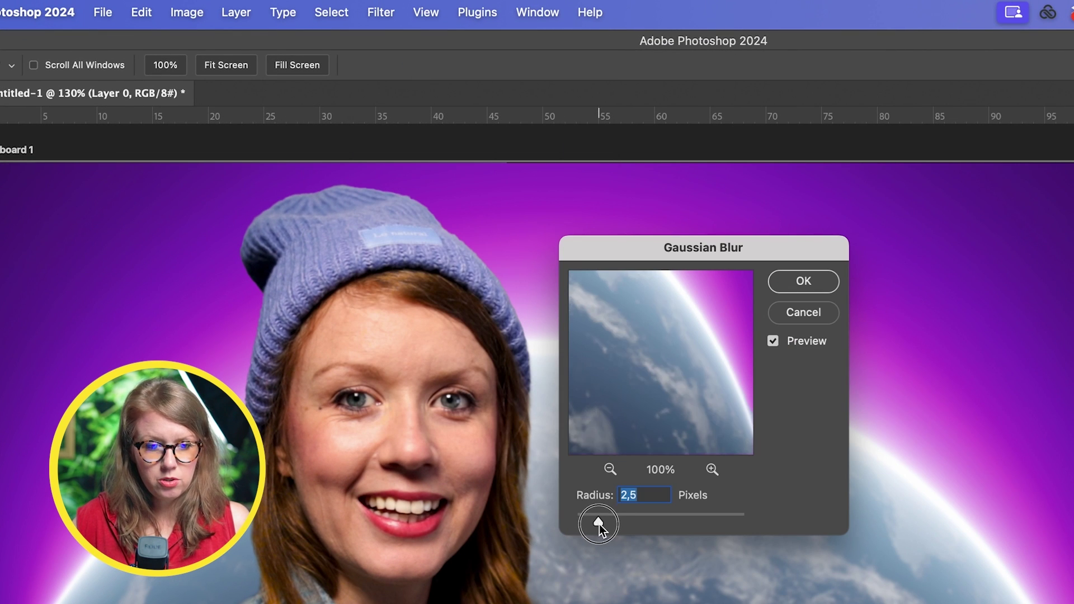
click(795, 281)
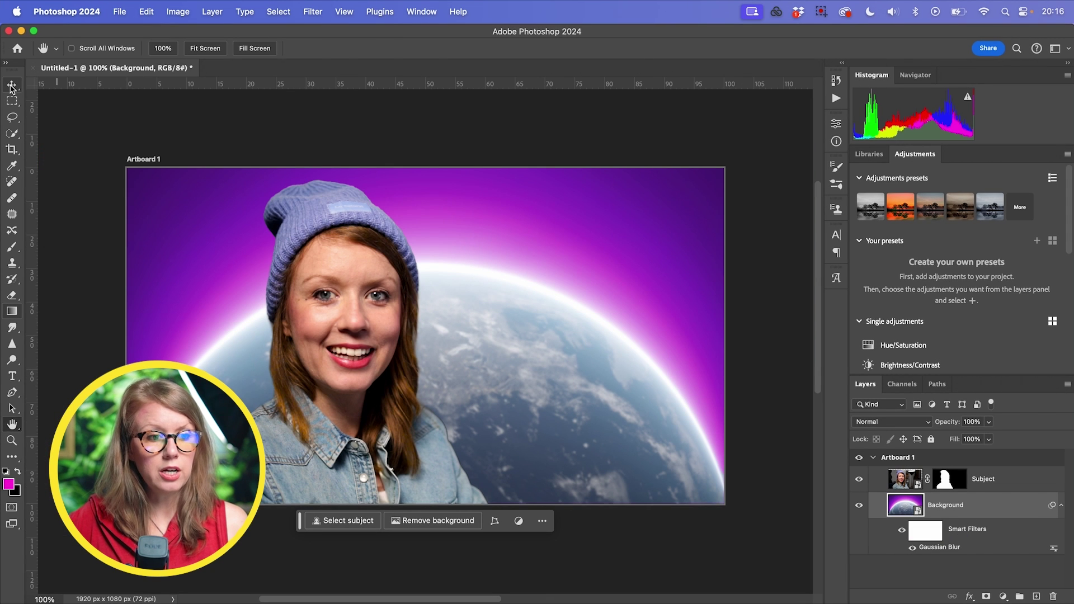
Add a Curves 1 adjustment on the RGB channel and clip it to the Subject layer
click(11, 85)
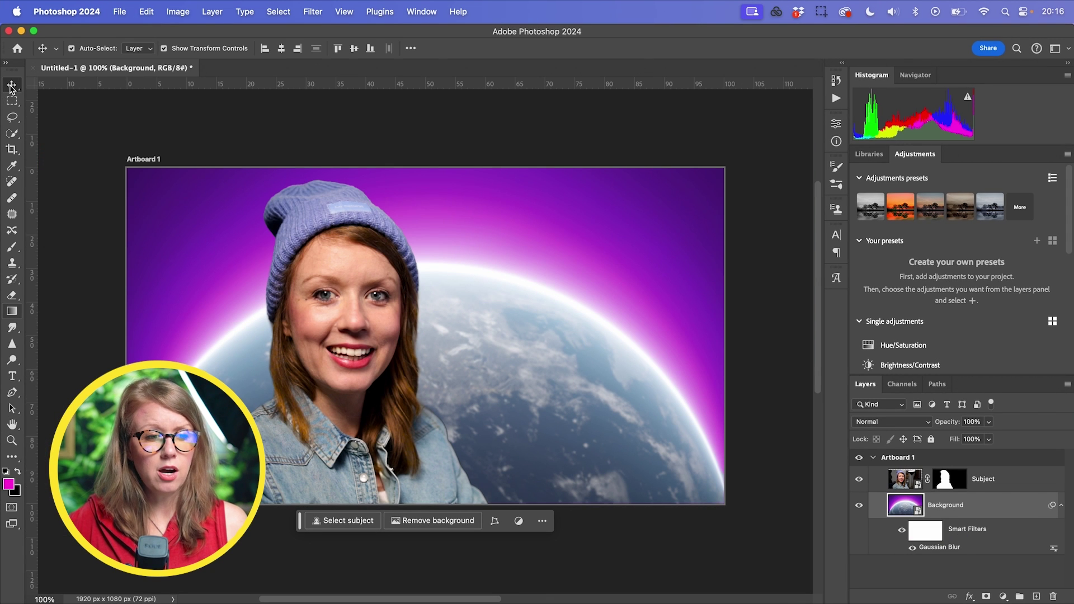
click(940, 564)
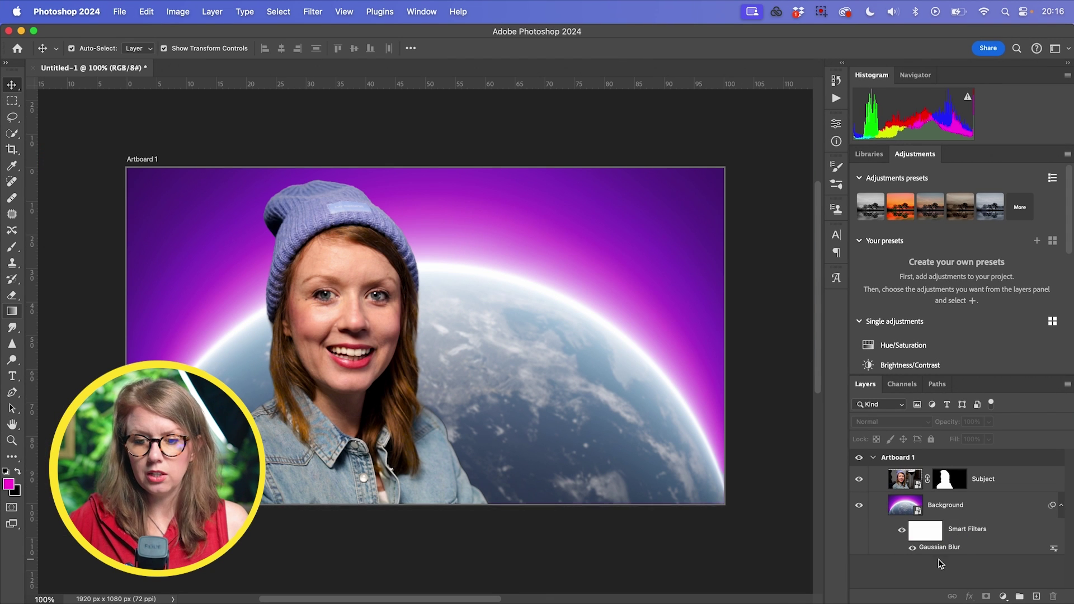
click(1003, 597)
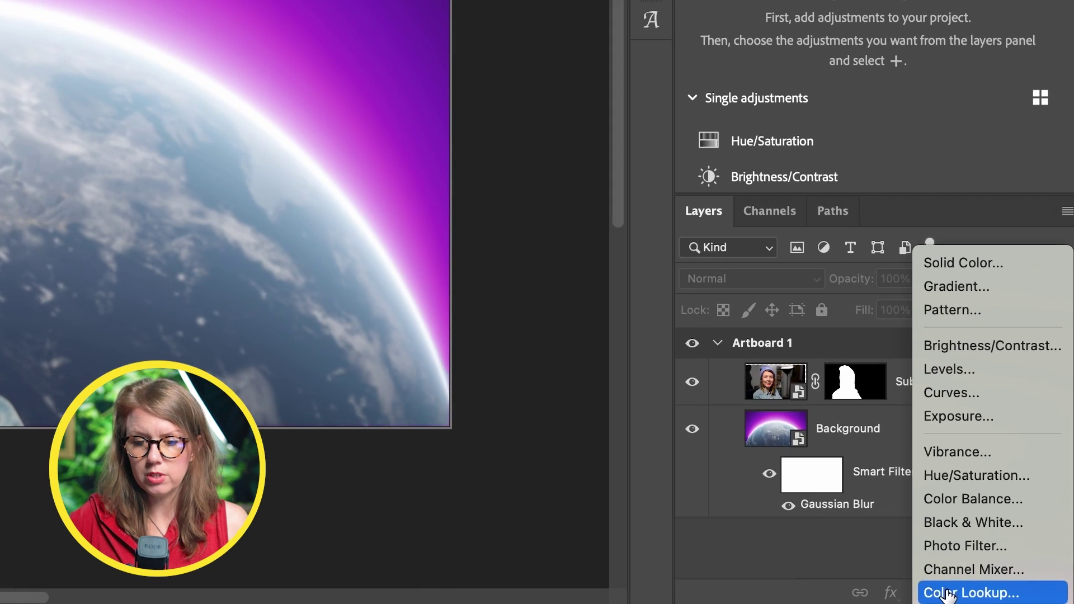
click(975, 584)
click(951, 594)
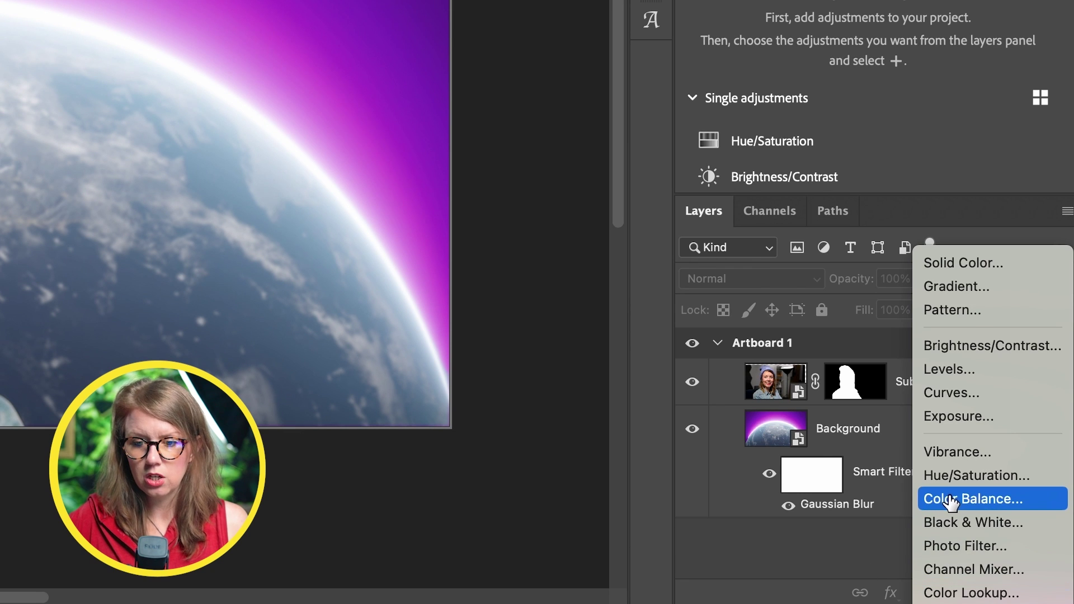
click(947, 393)
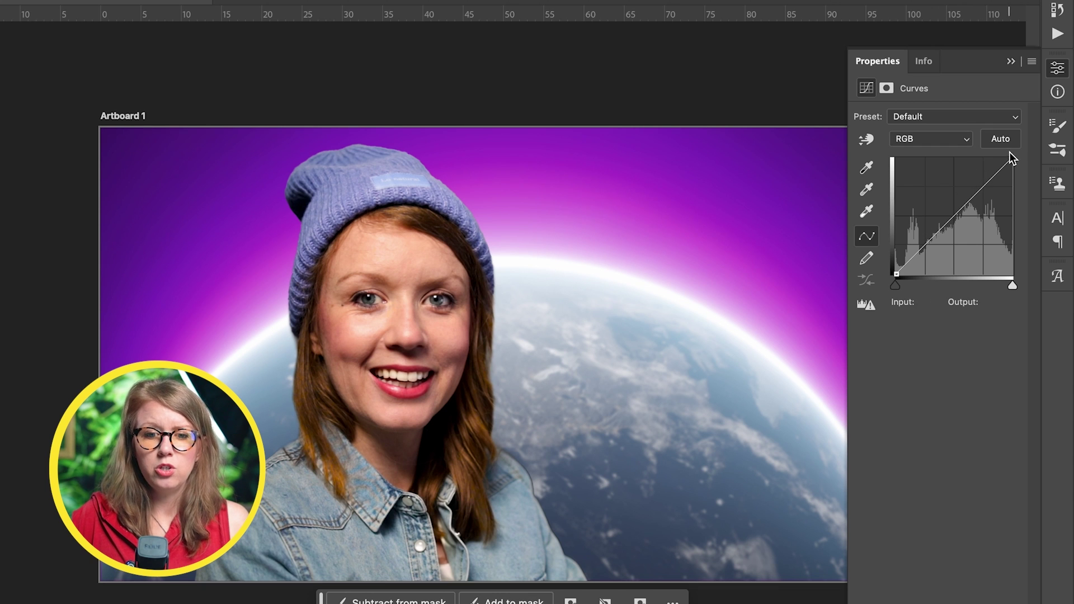
click(936, 136)
click(938, 139)
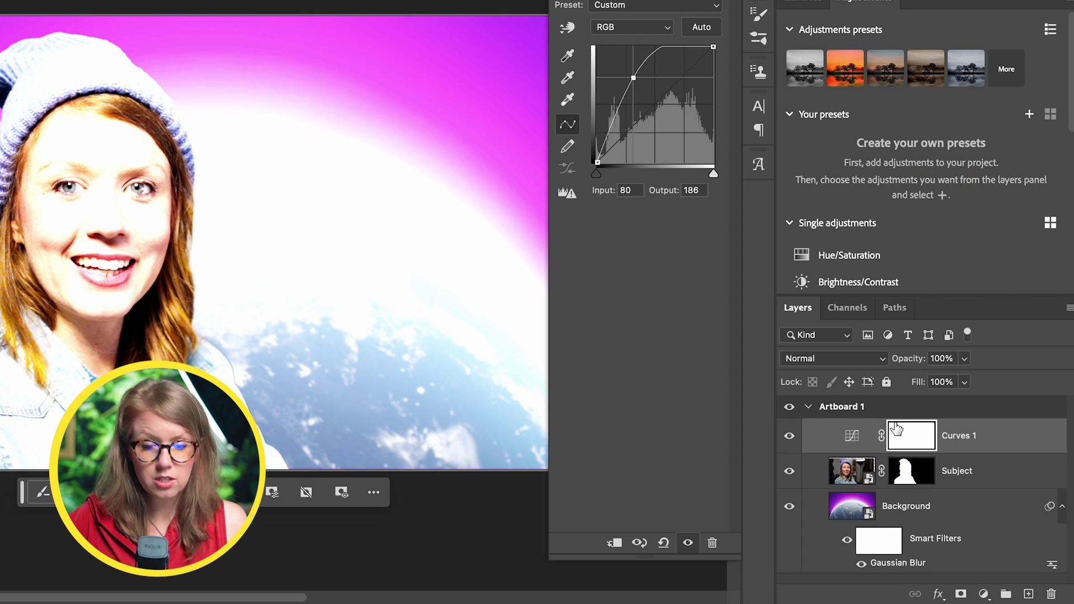
key(alt)
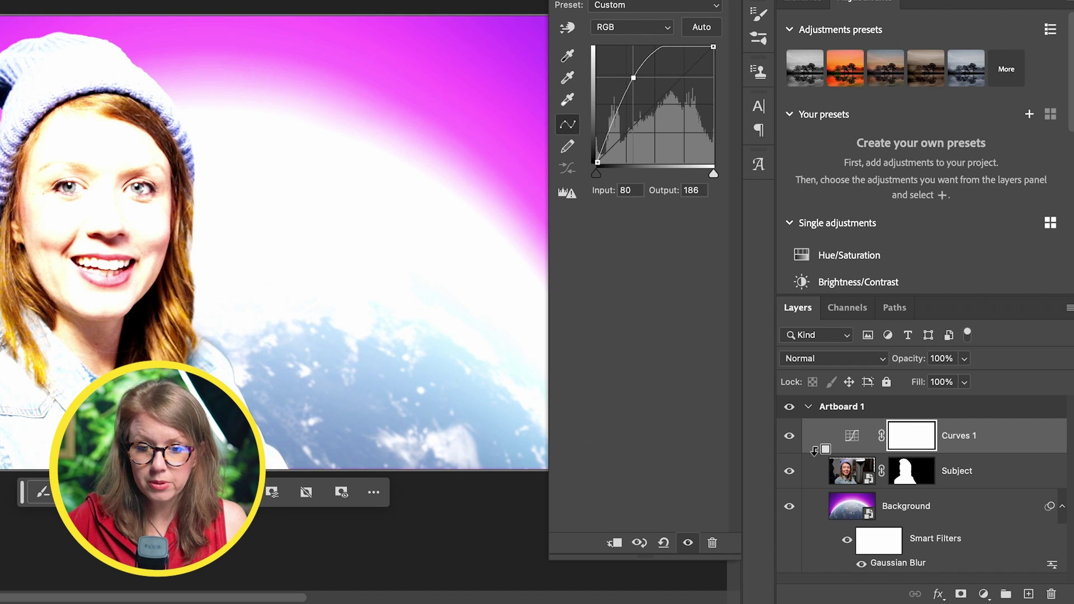
alt+click(816, 451)
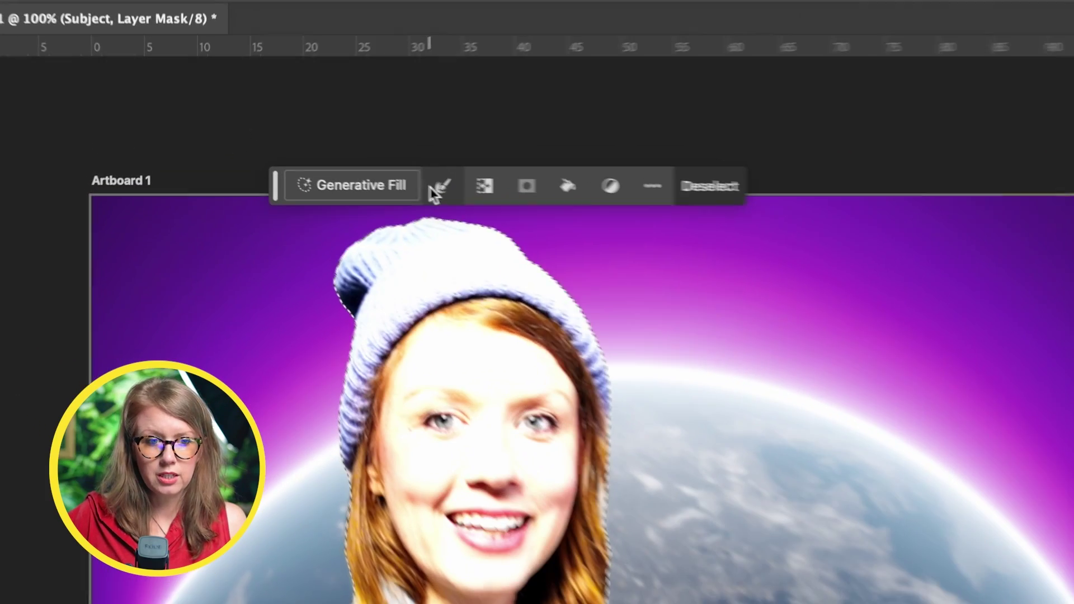
Contract the subject selection by 10 pixels
click(325, 162)
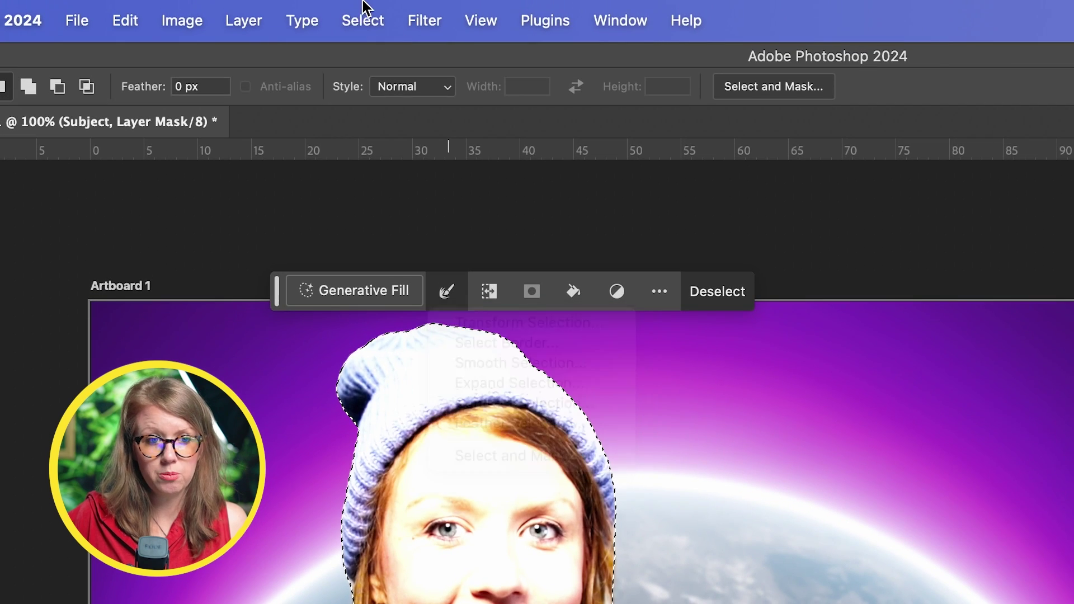
click(361, 17)
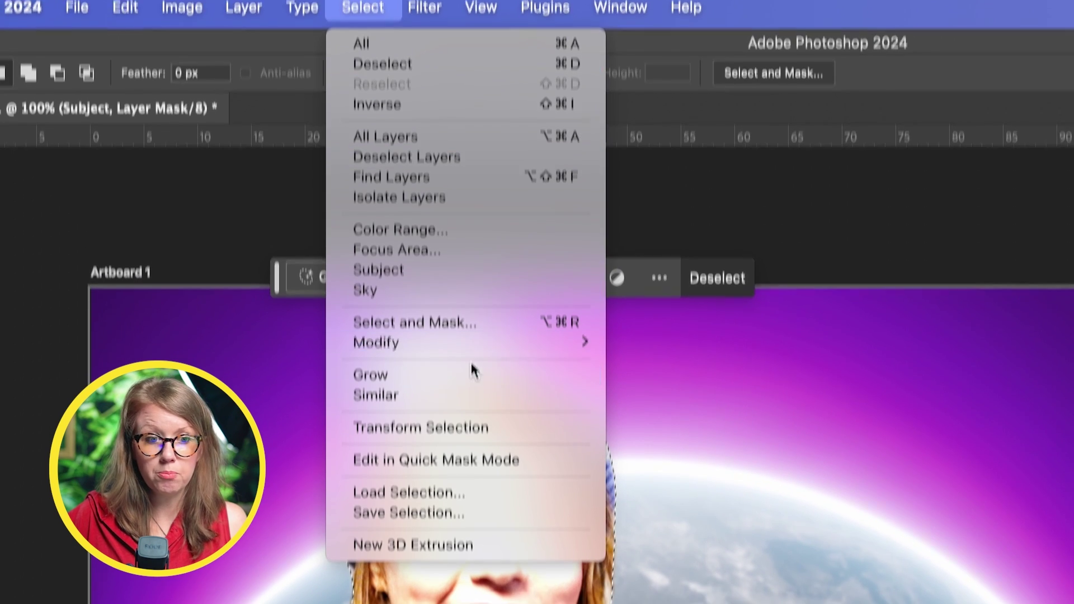
mouse_move(479, 357)
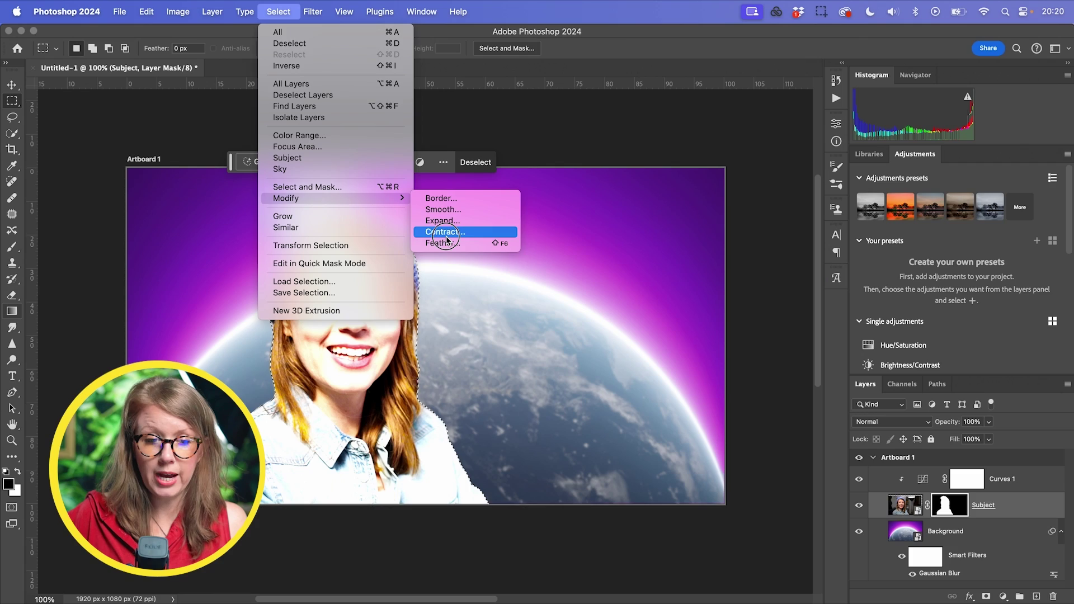
click(663, 347)
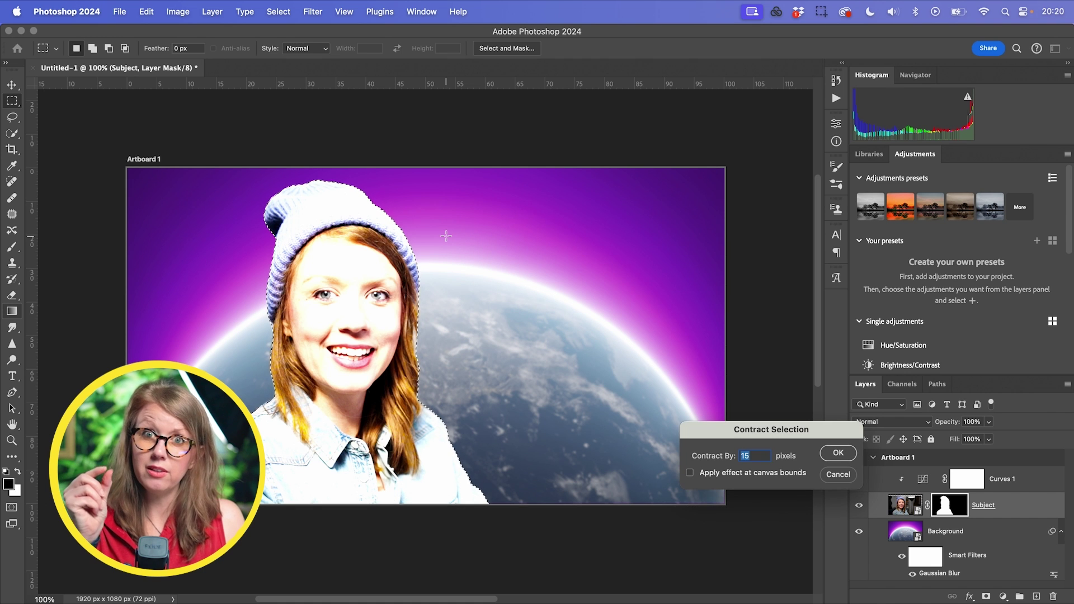
text(10)
click(841, 456)
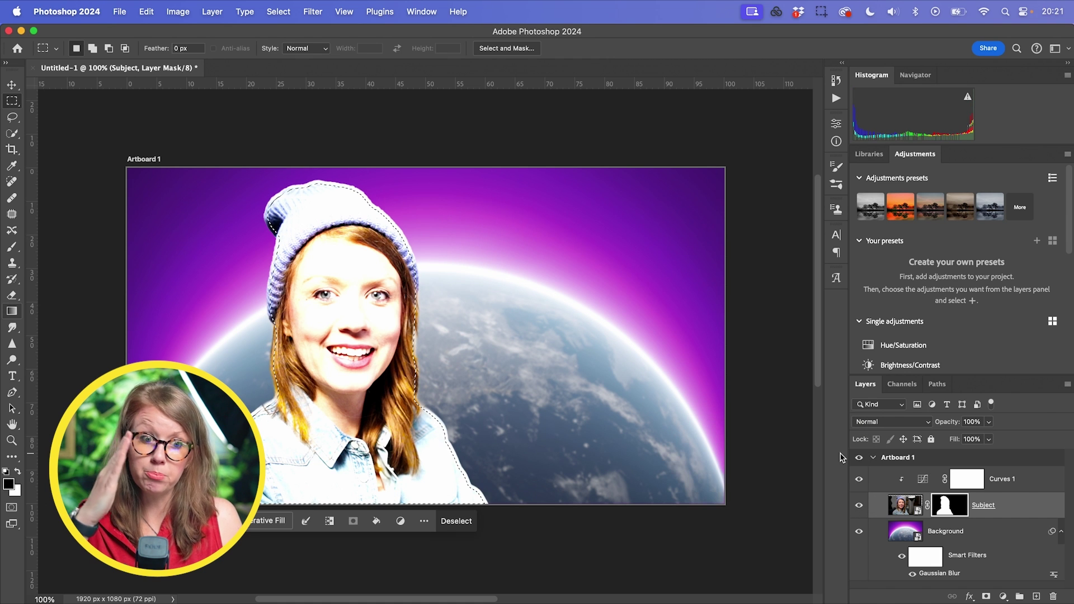
Fill the Curves 1 mask with black inside the contracted selection
key(super+plus)
key(super+plus)
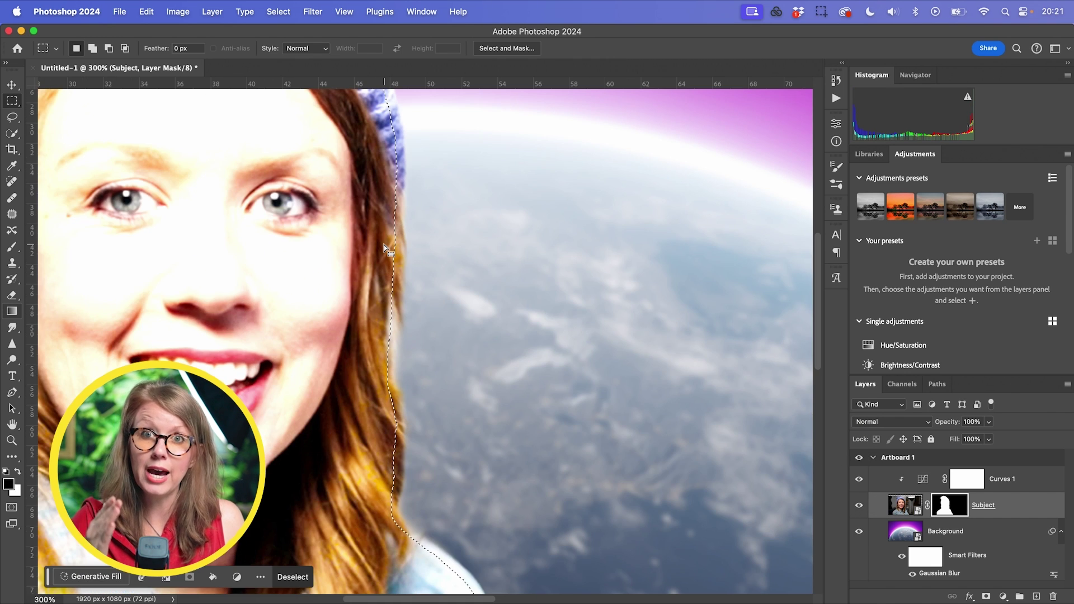
click(973, 481)
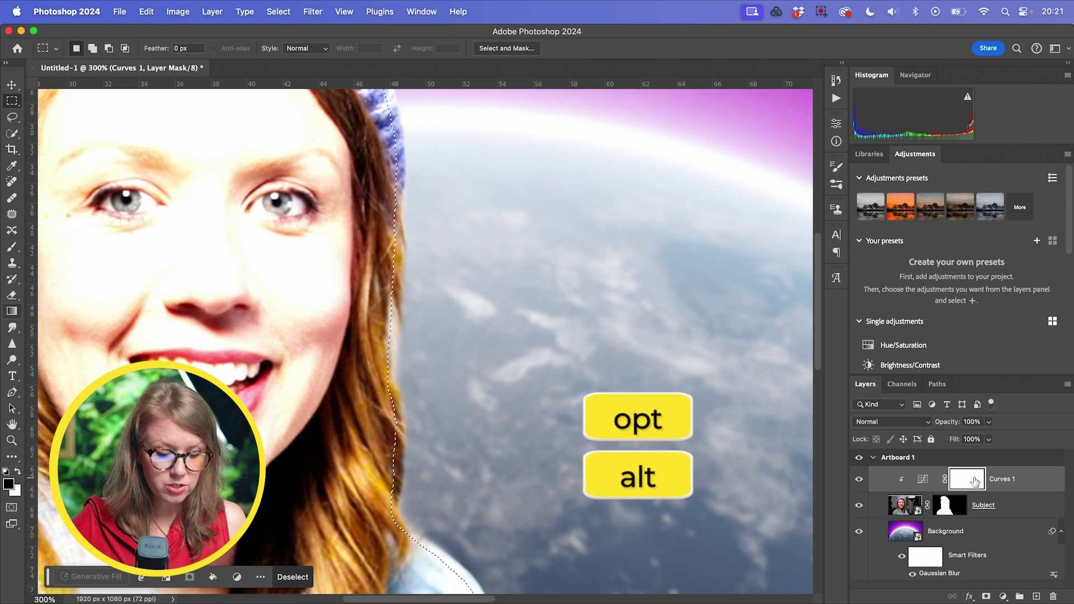
key(alt+BackSpace)
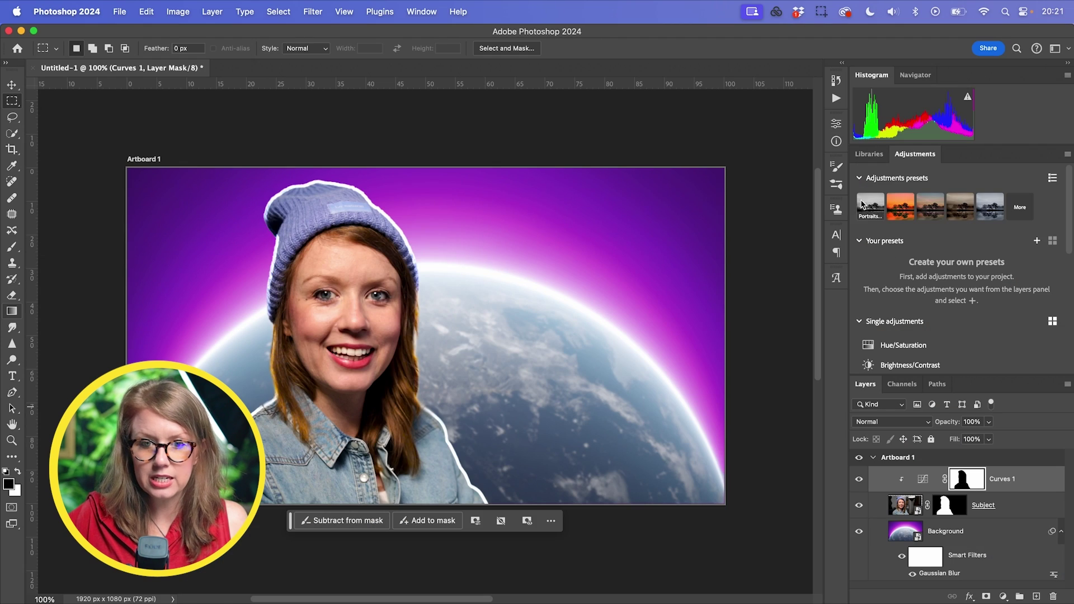
Lower the Curves 1 mask feather from 17 px to about 8,1 px
click(836, 124)
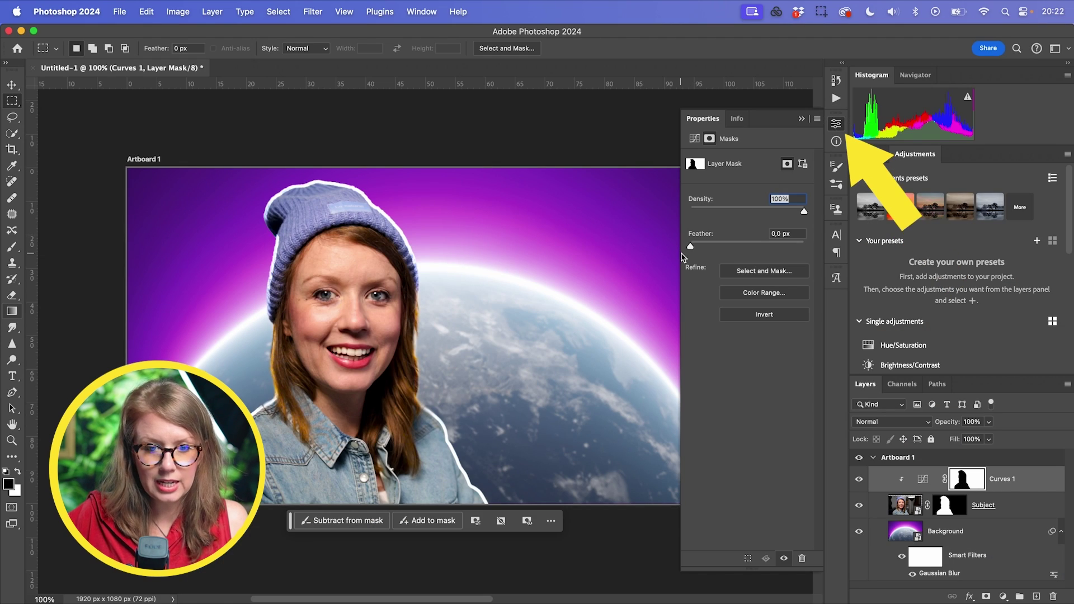
drag(692, 247, 706, 245)
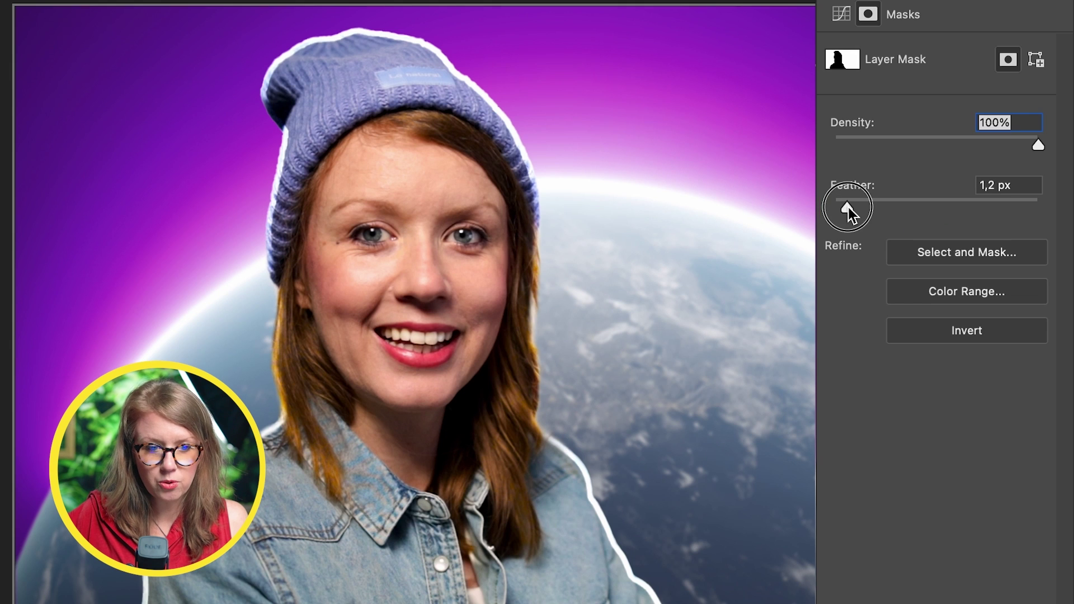
drag(868, 209, 911, 206)
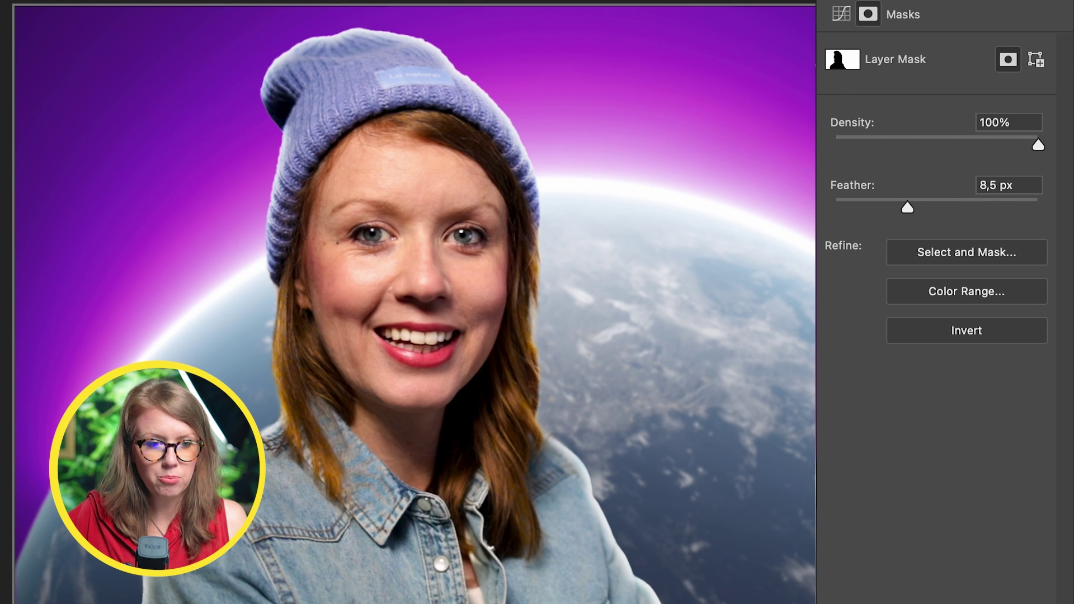
key(super+plus)
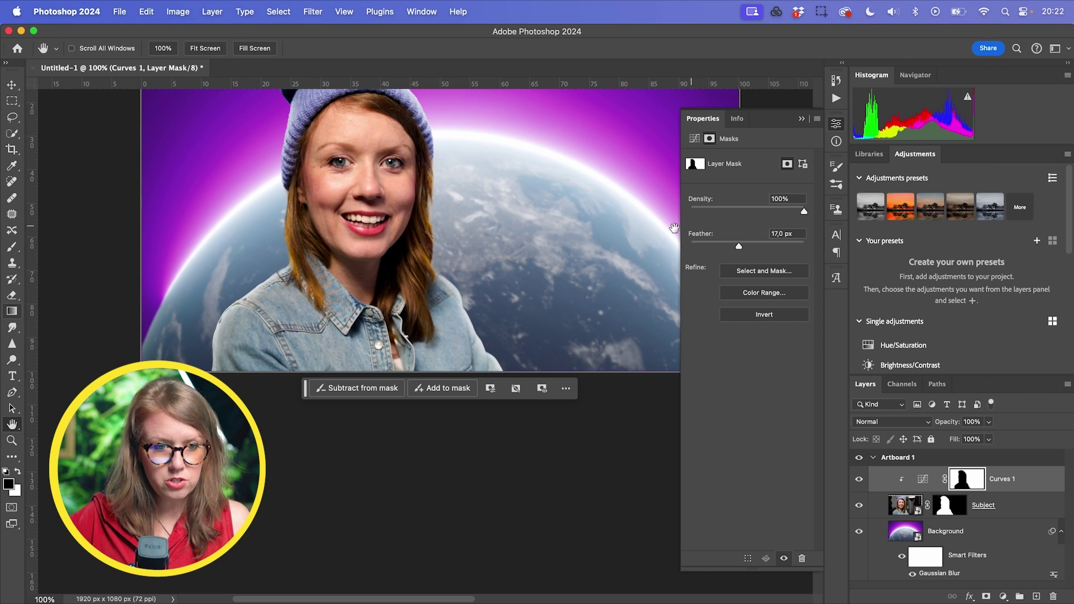
scroll(674, 228, up, 3)
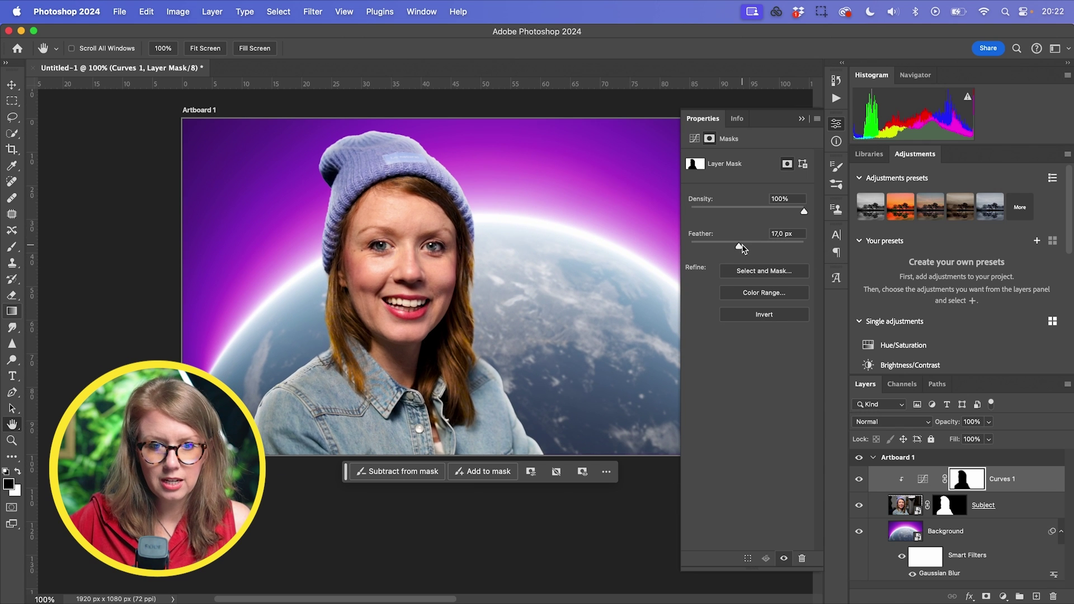
drag(742, 248, 732, 248)
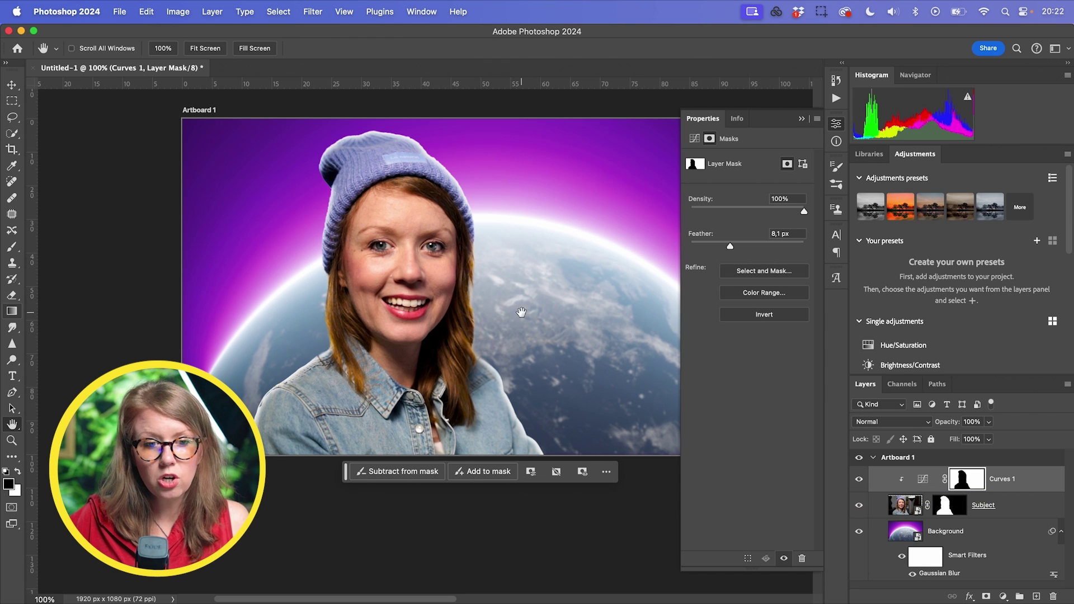
Switch to the Brush tool set to Add to mask
scroll(423, 271, up, 2)
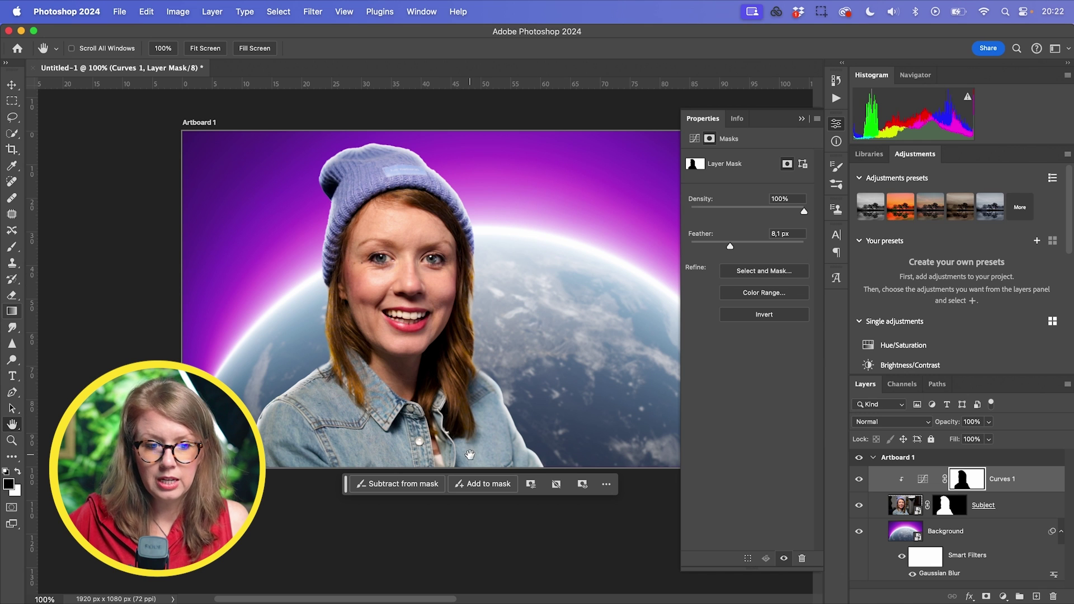
key(b)
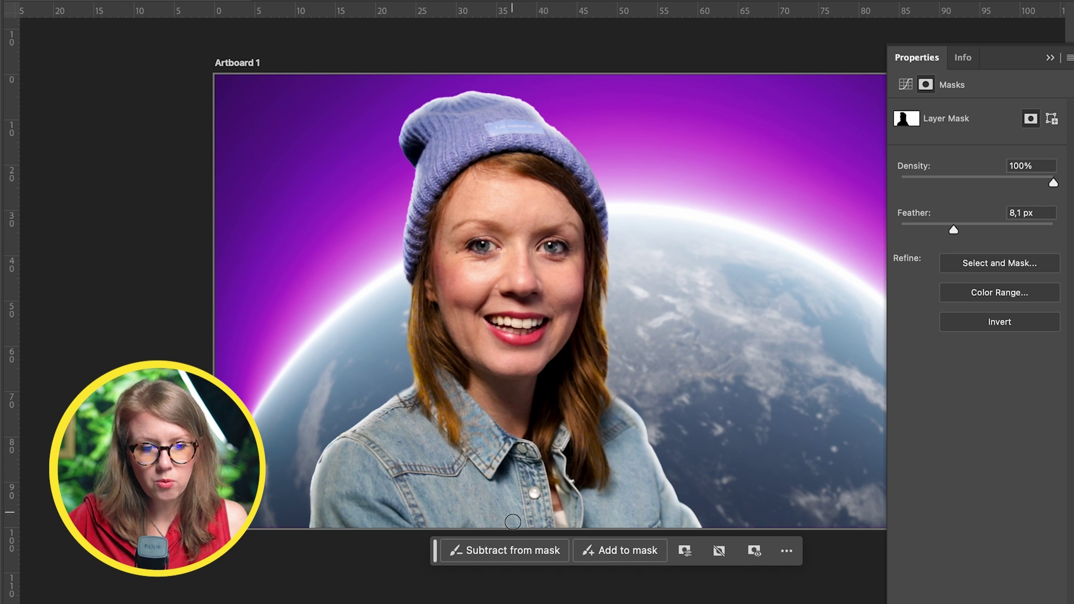
click(609, 549)
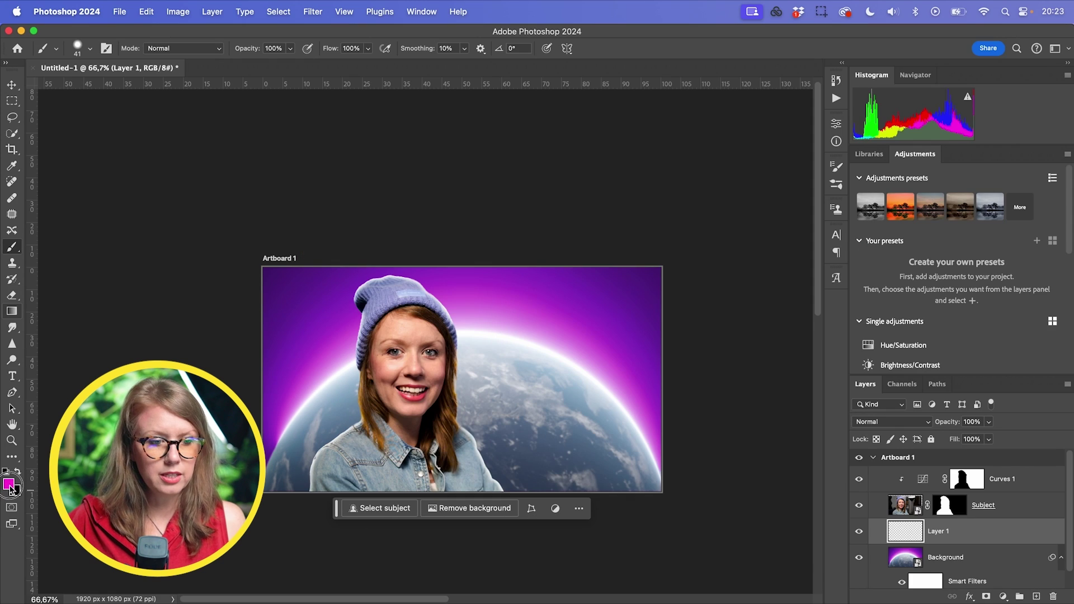
Set the foreground colour to cyan
click(9, 484)
click(924, 431)
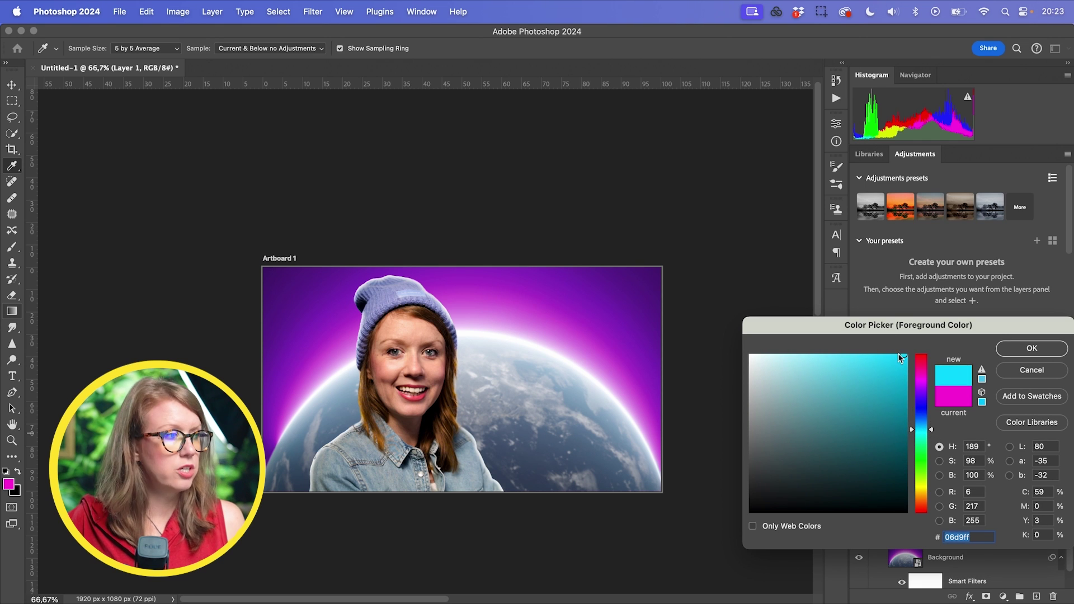
click(1032, 348)
Paint a cyan glow along the planet's lower-left edge with a large brush, then add an empty layer
key(b)
click(140, 15)
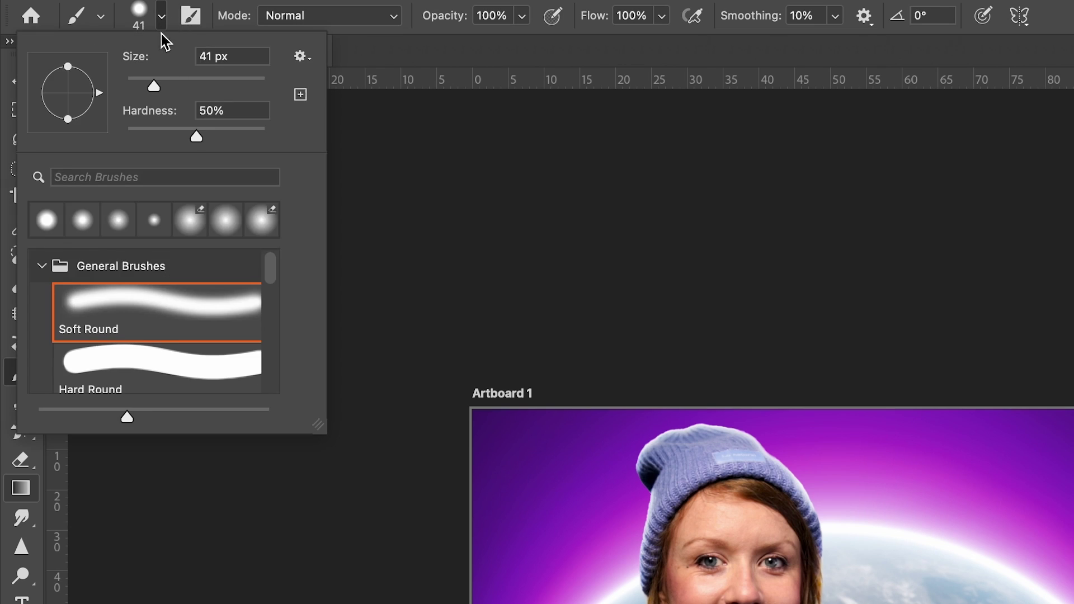
drag(158, 89, 217, 90)
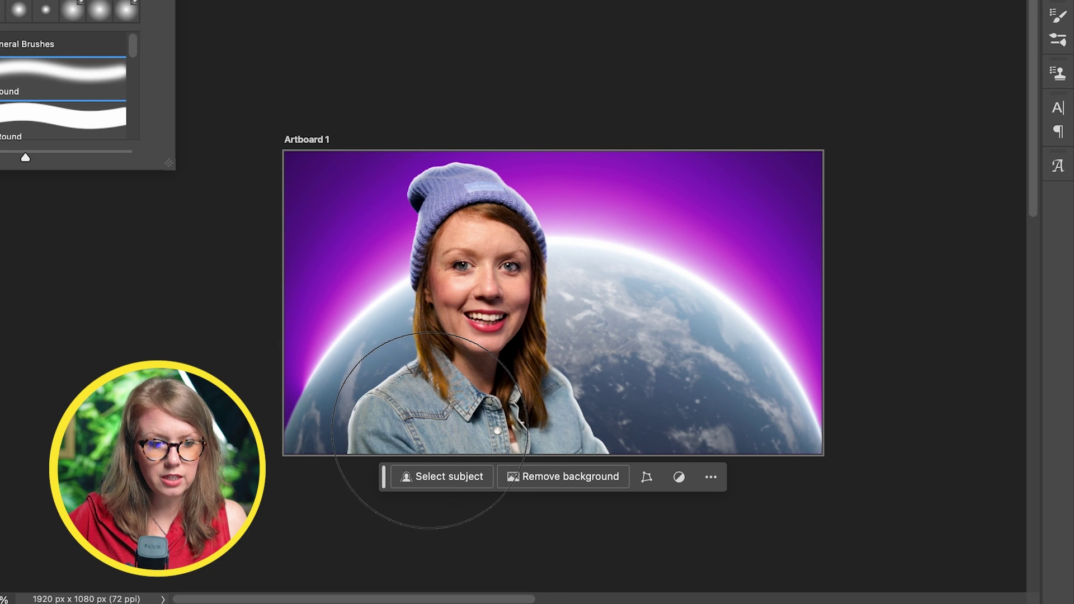
mouse_move(391, 431)
mouse_down()
mouse_move(364, 403)
mouse_move(398, 442)
mouse_up()
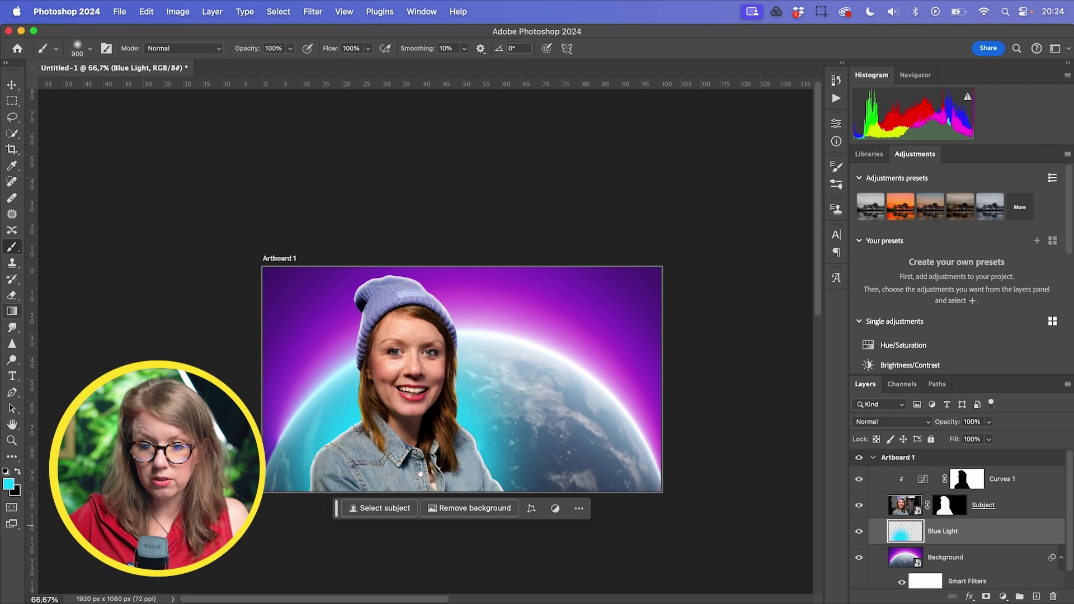
click(1037, 597)
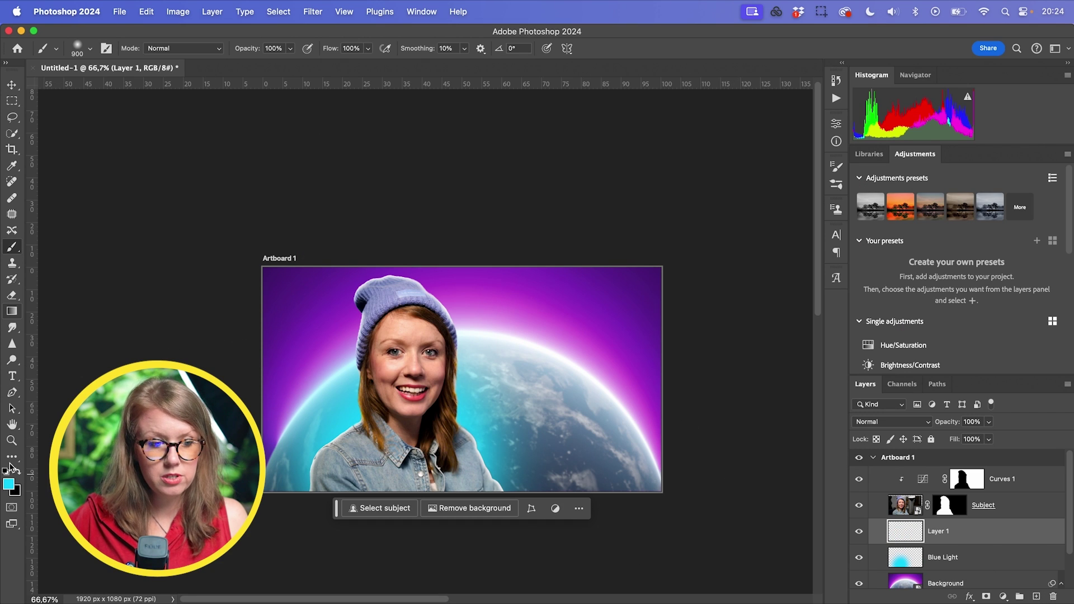
click(8, 486)
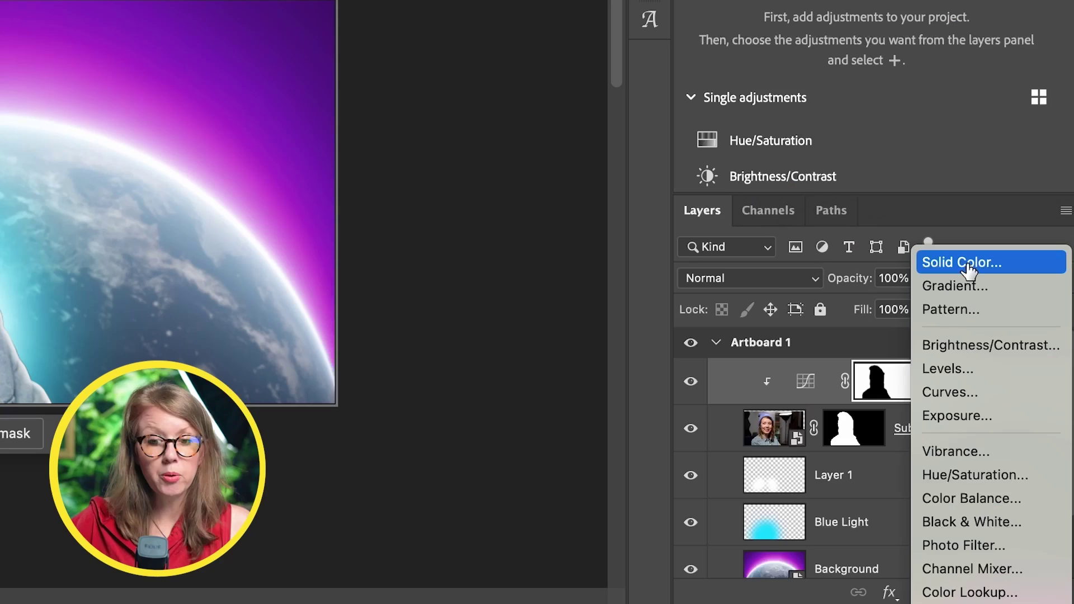
Add a cyan Solid Color fill clipped above Curves 1, then select the Subject layer
click(968, 274)
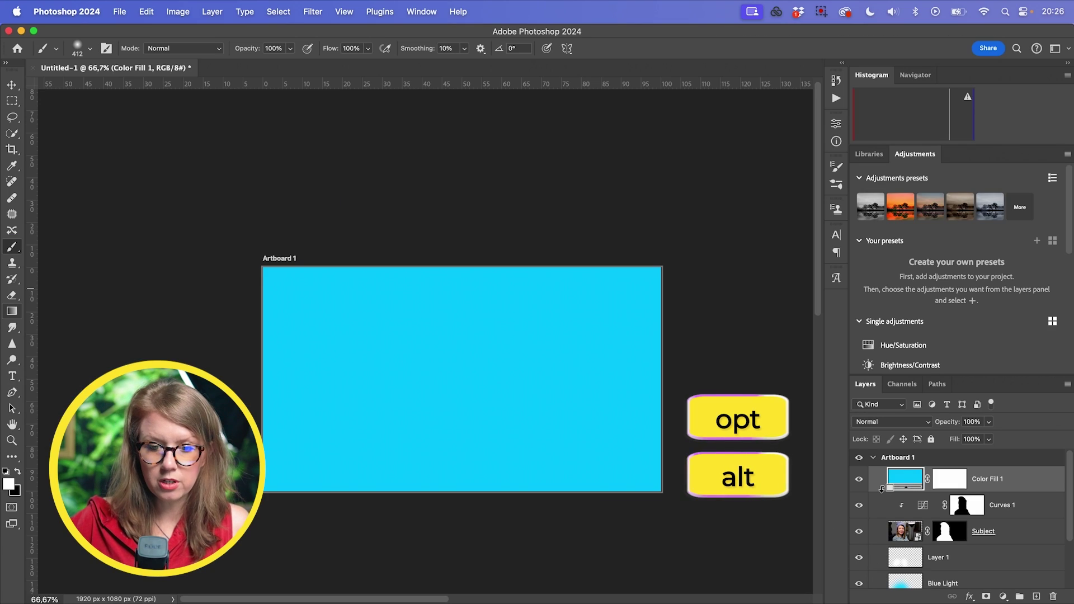
alt+click(882, 491)
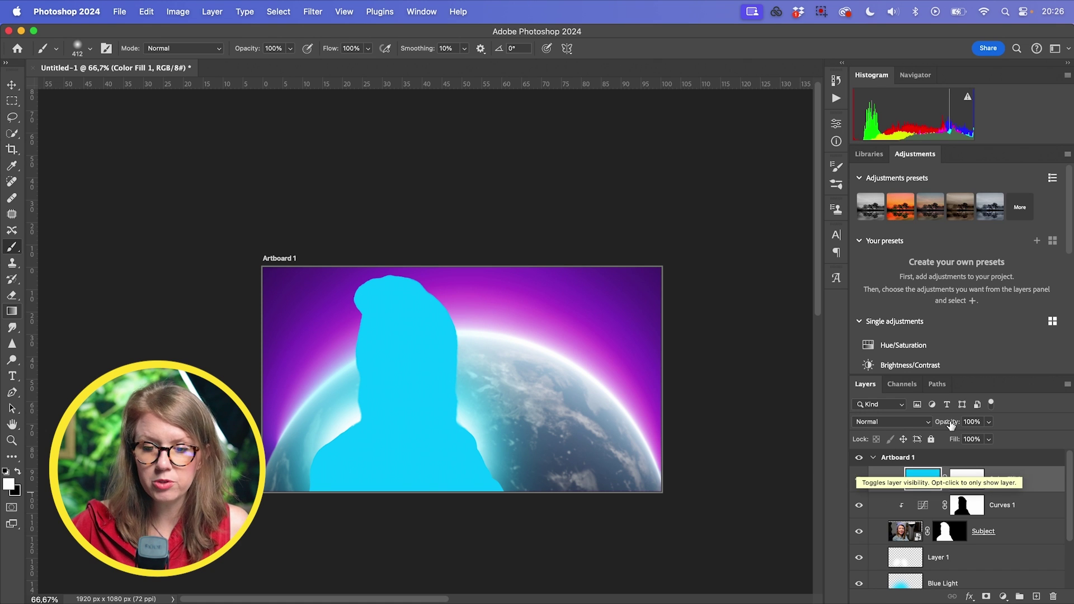
click(906, 532)
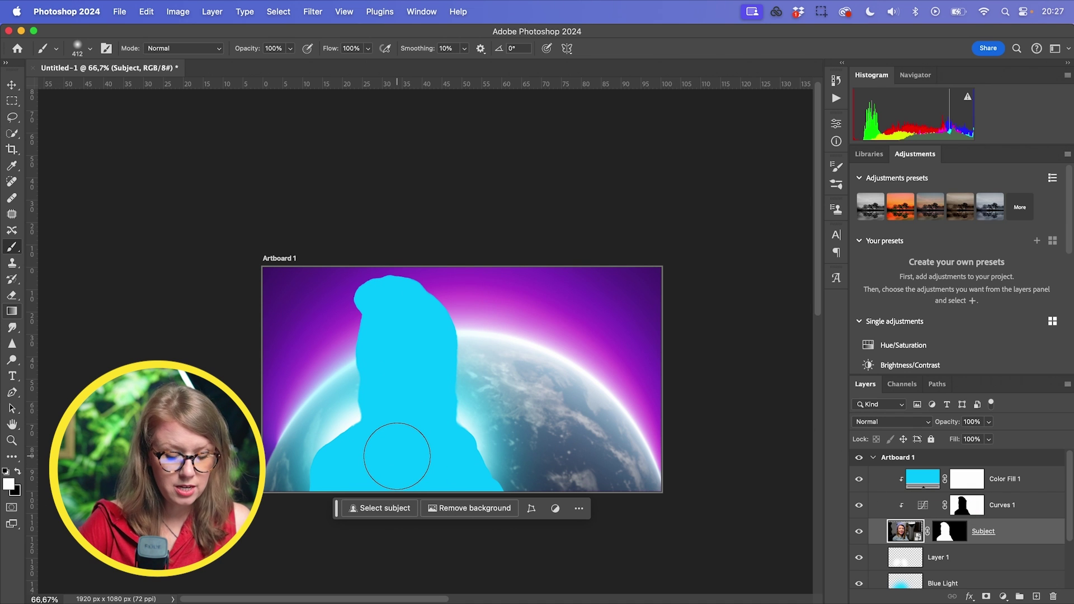
Zoom in and paint the Color Fill 1 mask to hide cyan over the jacket and beanie
key(super+plus)
key(super+plus)
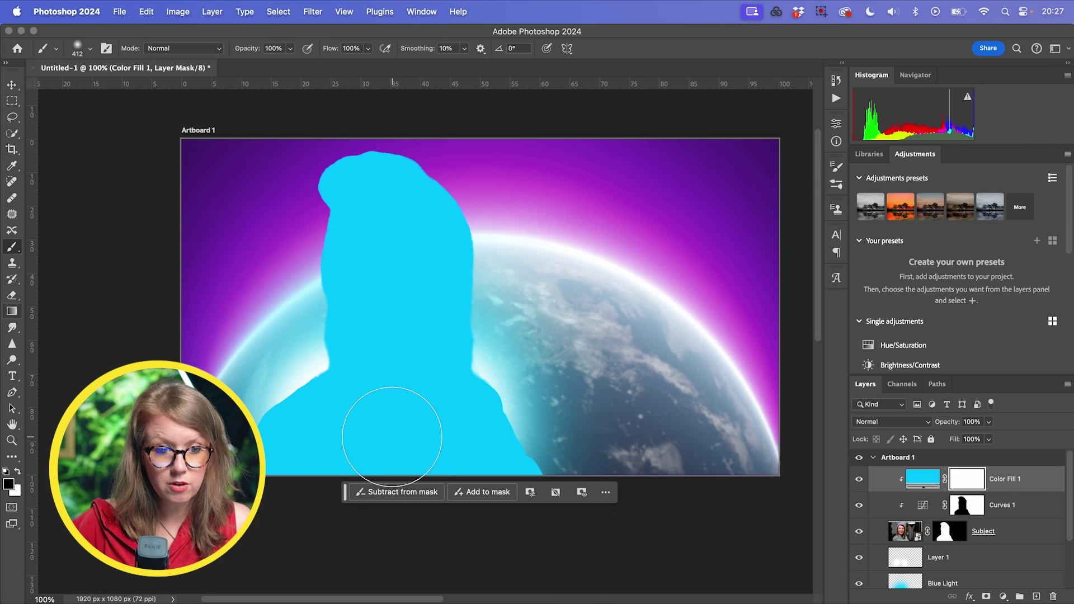
mouse_move(384, 439)
mouse_down()
mouse_move(358, 425)
mouse_move(350, 464)
mouse_move(333, 450)
mouse_move(440, 450)
mouse_move(443, 471)
mouse_up()
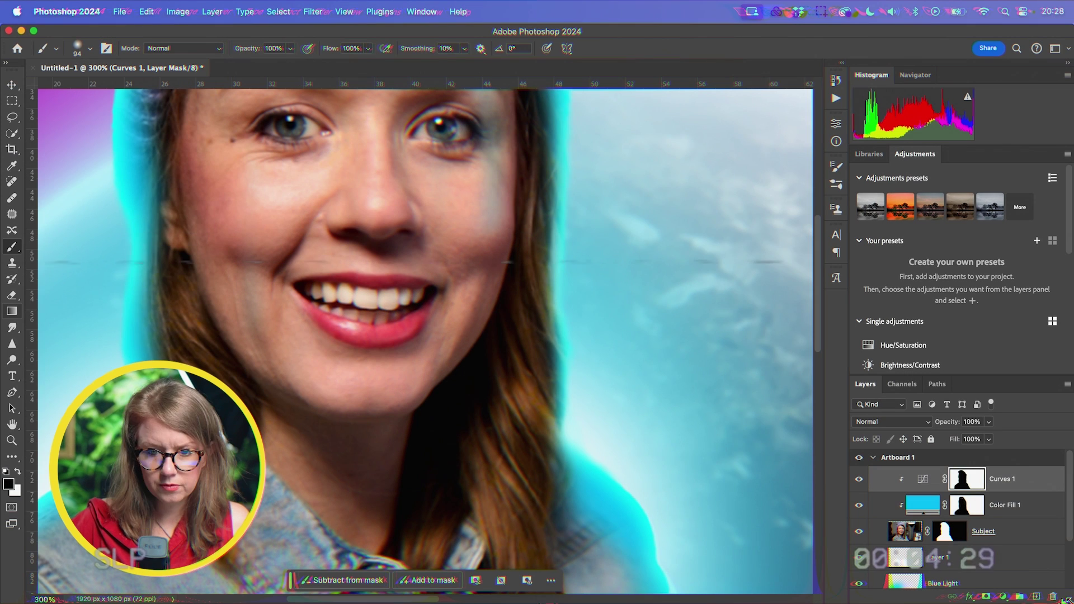
scroll(344, 380, down, 10)
scroll(345, 380, left, 15)
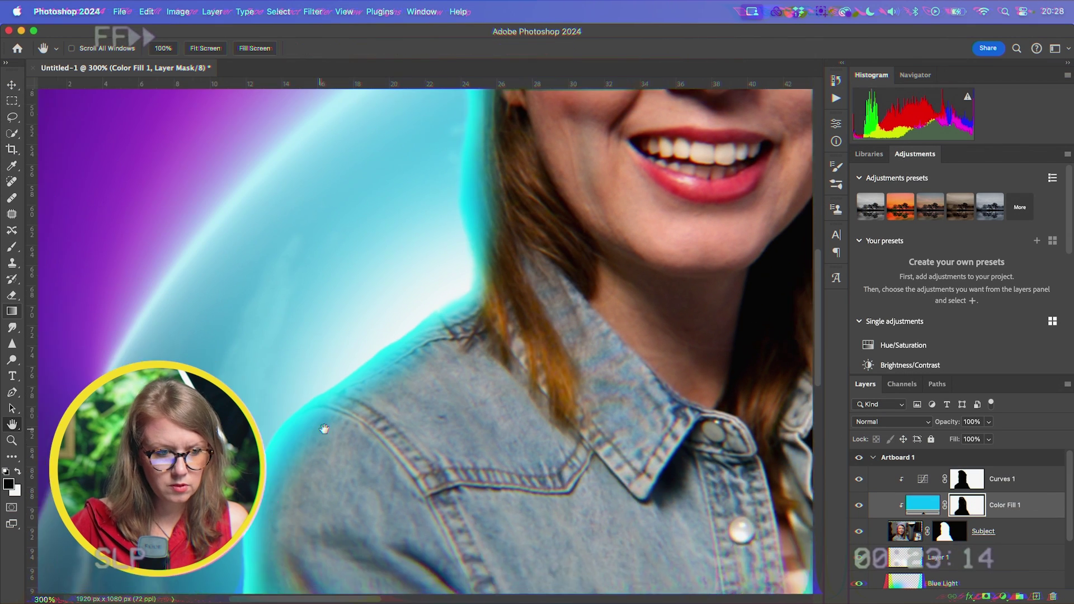
scroll(344, 380, up, 15)
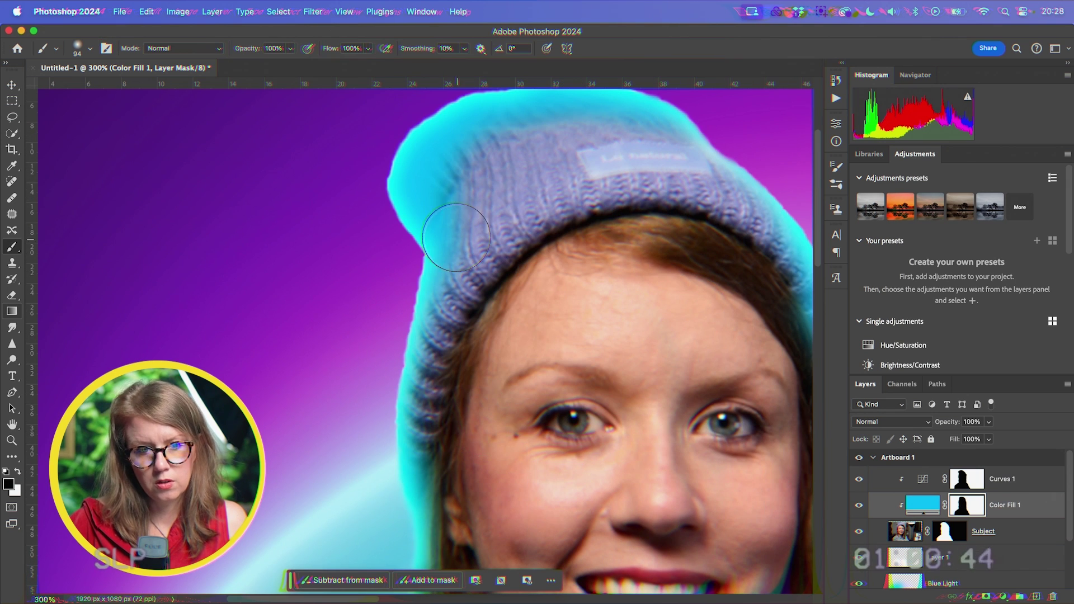
key(h)
mouse_move(752, 350)
mouse_down()
mouse_move(461, 285)
mouse_move(485, 375)
mouse_up()
key(b)
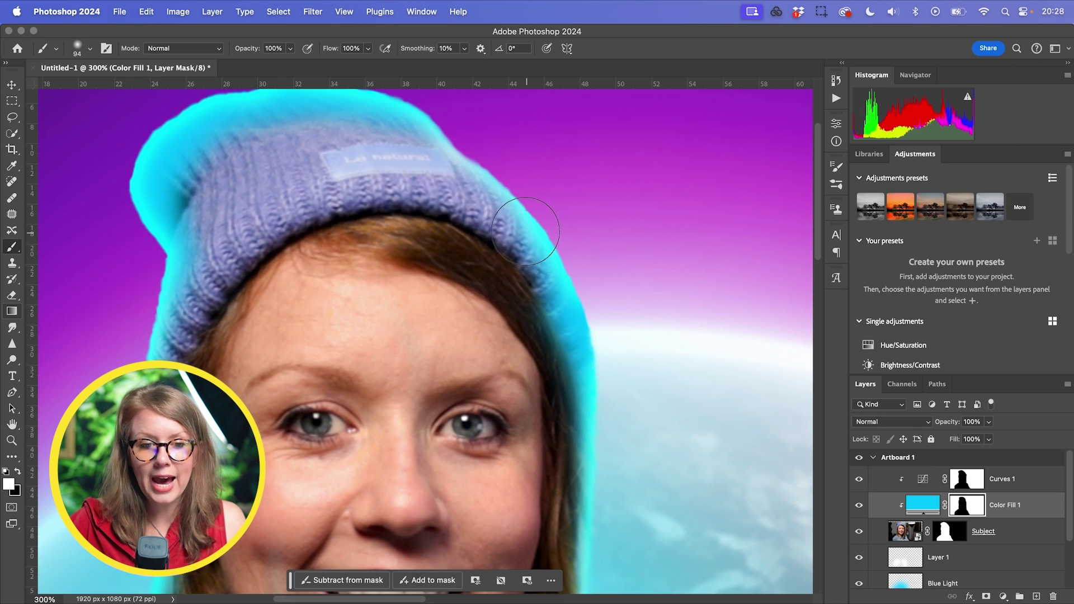
drag(526, 231, 485, 233)
key(super+z)
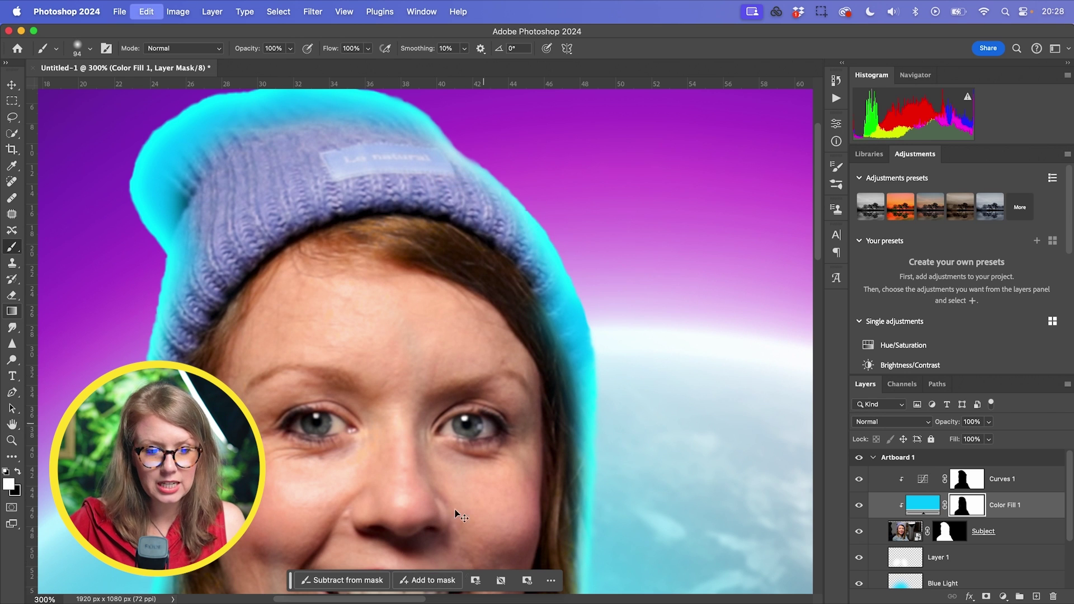
key(x)
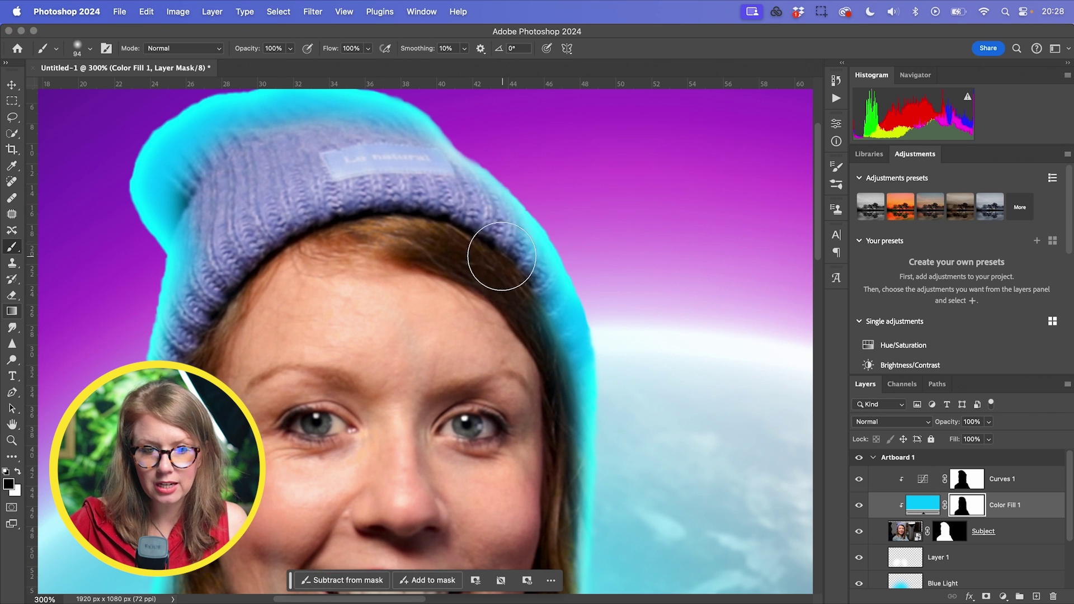
Paint black down the woman's body so only a cyan rim remains, then zoom out
mouse_move(502, 256)
mouse_down()
mouse_move(548, 366)
mouse_move(546, 439)
mouse_up()
scroll(547, 392, down, 2)
mouse_move(547, 367)
mouse_down()
mouse_move(558, 438)
mouse_move(549, 548)
mouse_up()
scroll(551, 448, down, 2)
drag(553, 341, 562, 302)
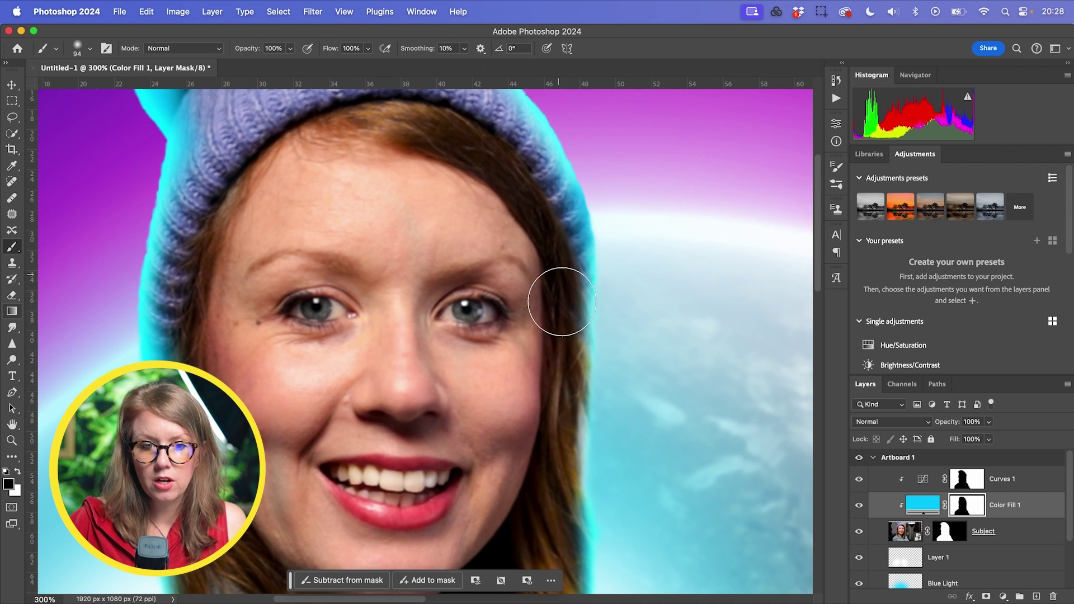
scroll(496, 375, down, 2)
scroll(565, 473, down, 2)
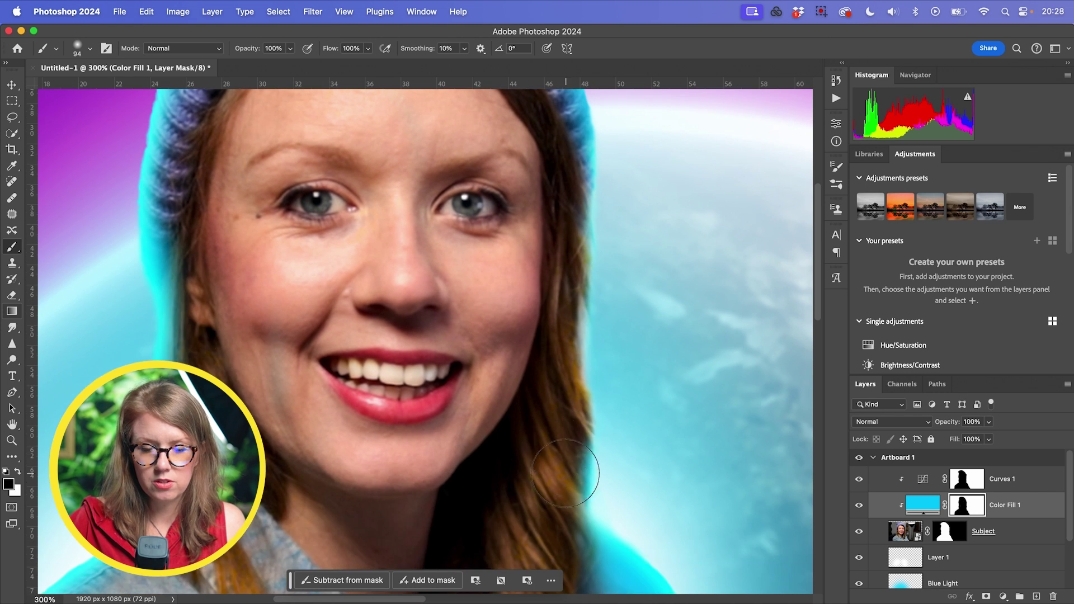
scroll(565, 473, down, 6)
mouse_move(570, 480)
mouse_down()
mouse_move(570, 388)
mouse_move(621, 443)
mouse_move(625, 422)
mouse_move(594, 380)
mouse_up()
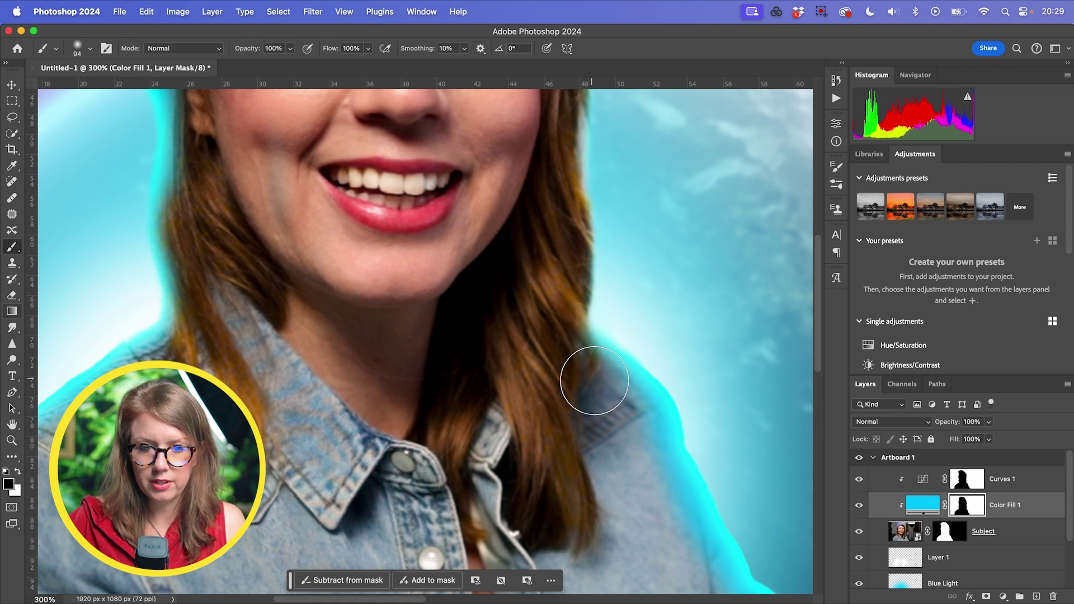
key(h)
key(super+1)
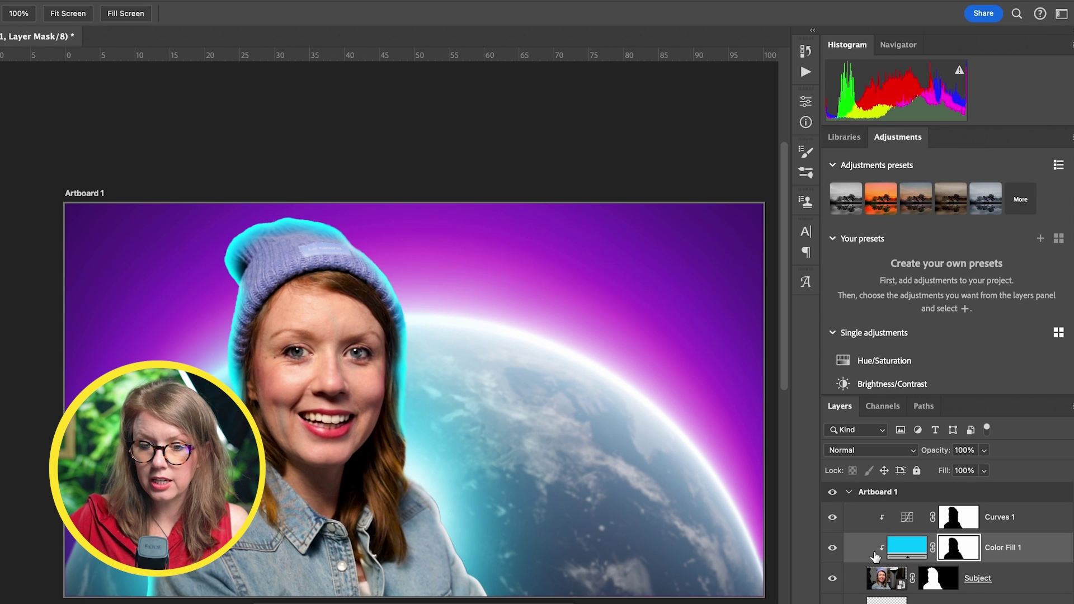
Set Color Fill 1's Underlying Layer blend range to 0/107 and 215/255, opacity 92%
double_click(871, 553)
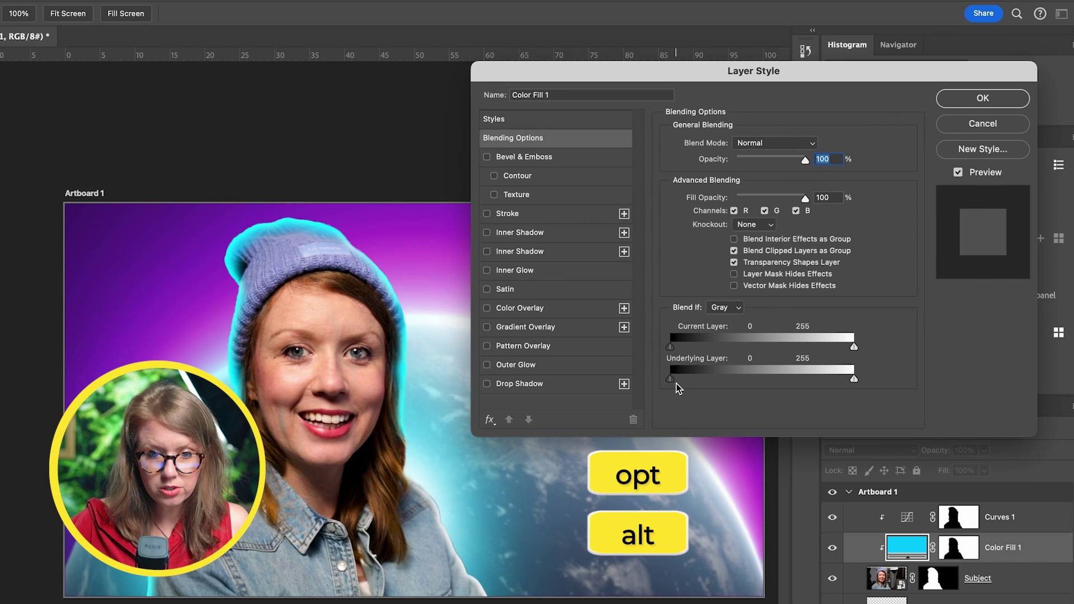
drag(673, 386, 726, 379)
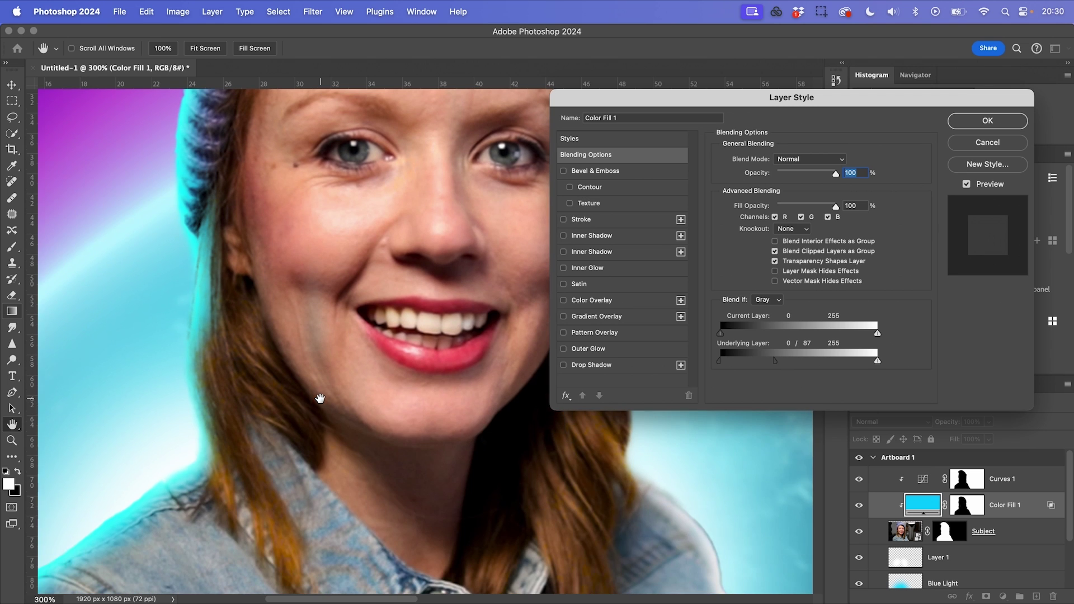
mouse_move(775, 361)
mouse_down()
mouse_move(821, 361)
mouse_move(781, 359)
mouse_up()
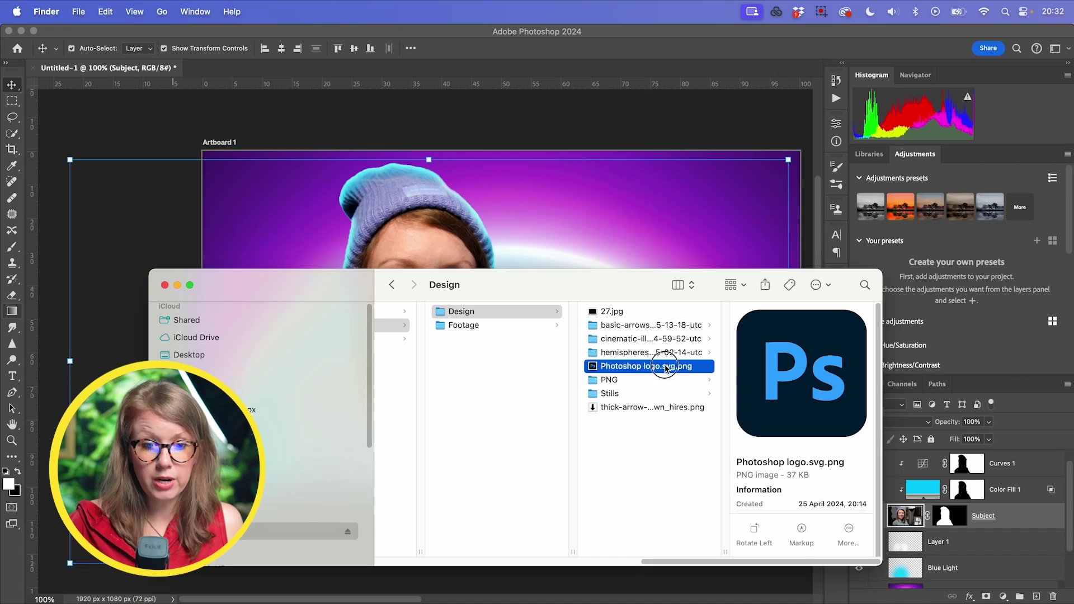
Place Photoshop logo.svg.png from the Finder Design folder onto the Photoshop canvas
drag(587, 367, 492, 259)
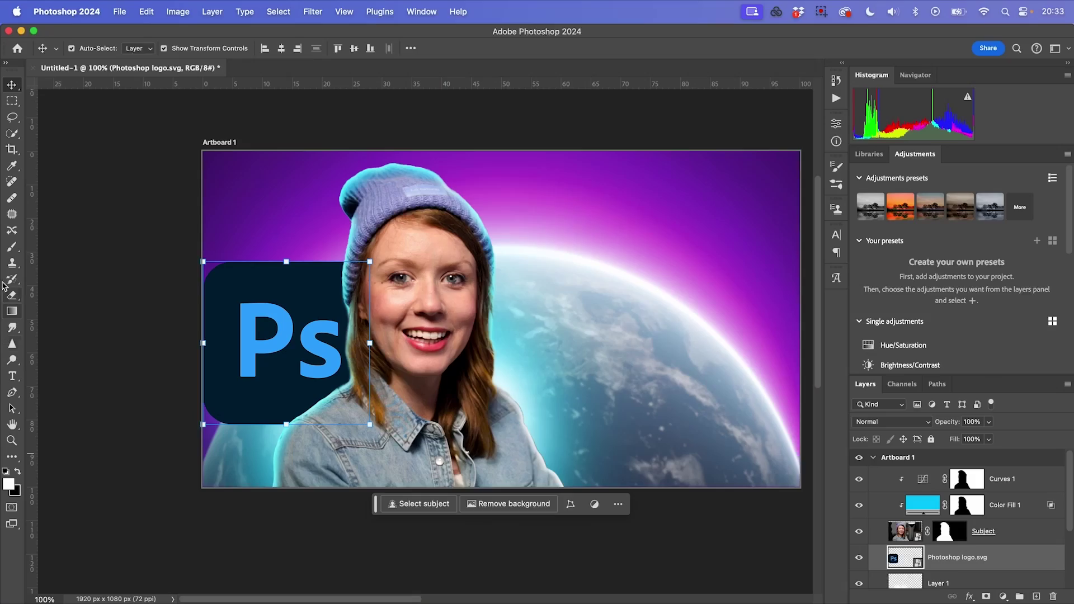
On a new layer, paint cyan over the Ps logo with a 700 px brush
click(13, 246)
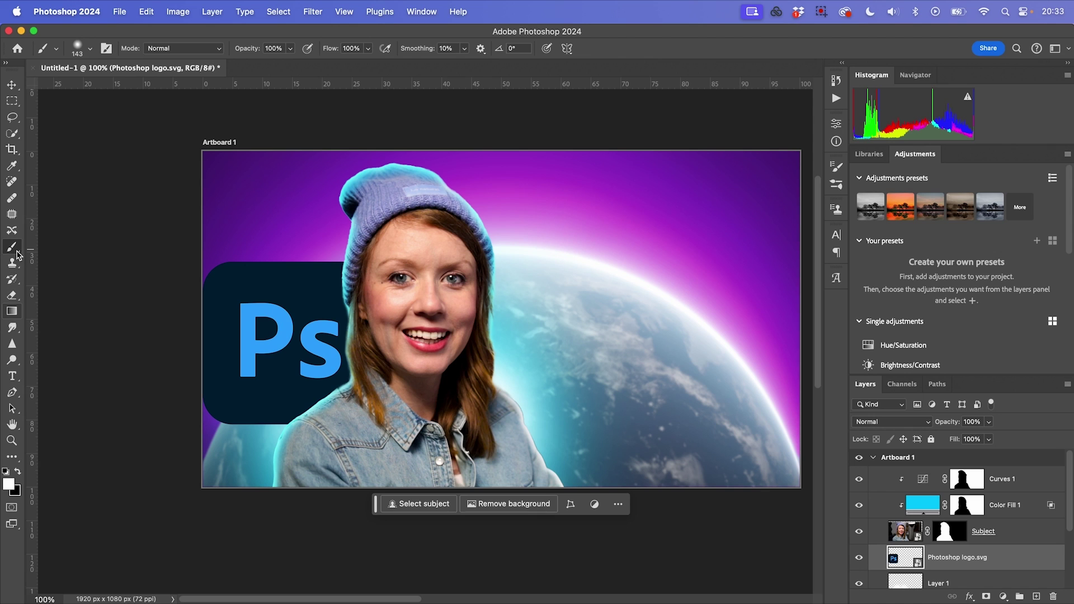
click(1036, 596)
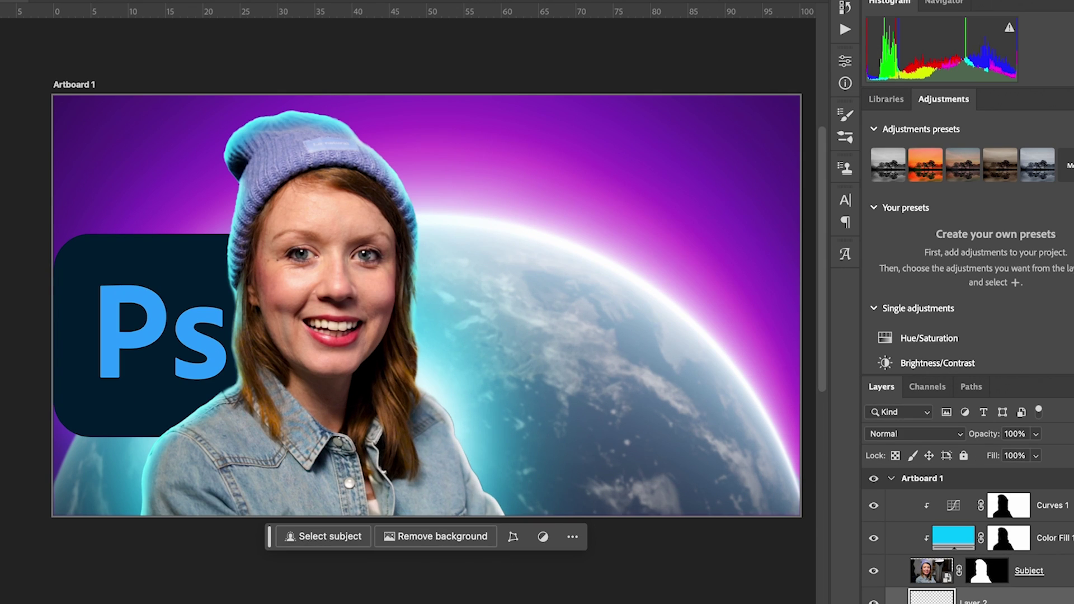
click(535, 265)
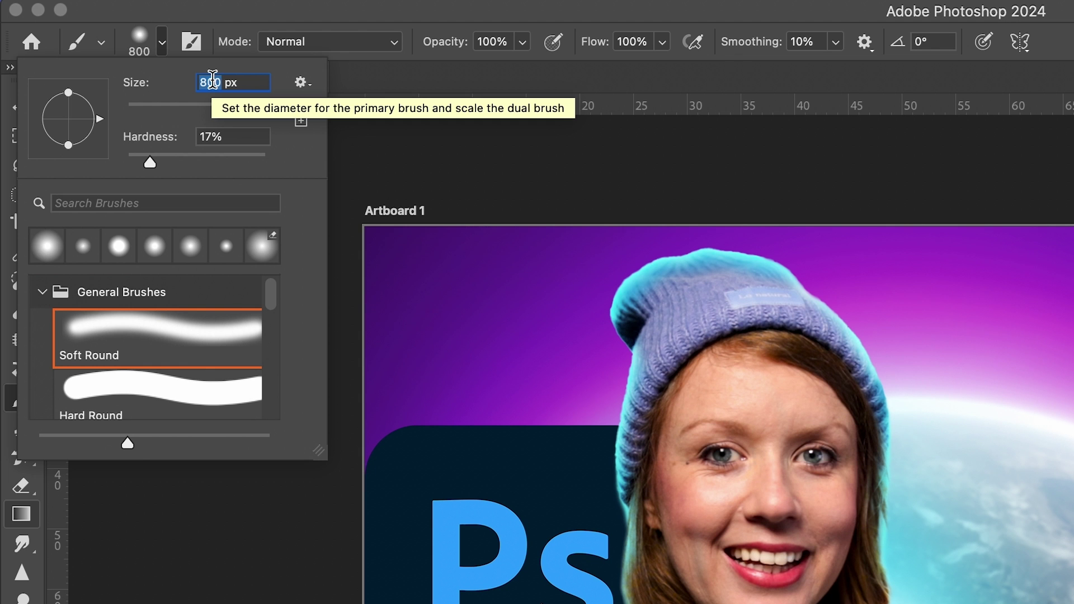
text(700)
key(Return)
click(503, 584)
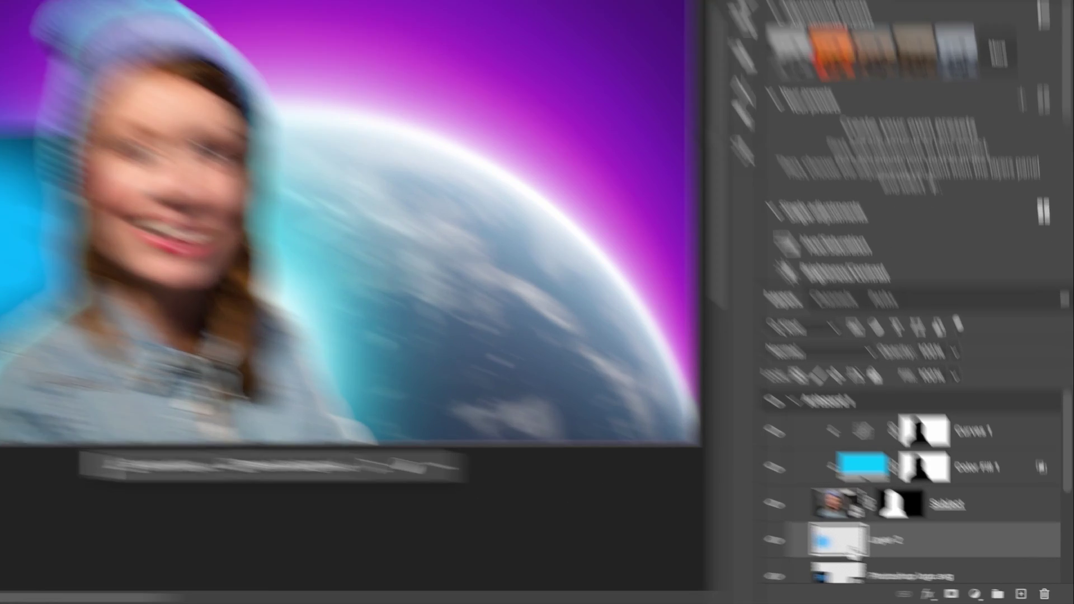
scroll(916, 566, down, 2)
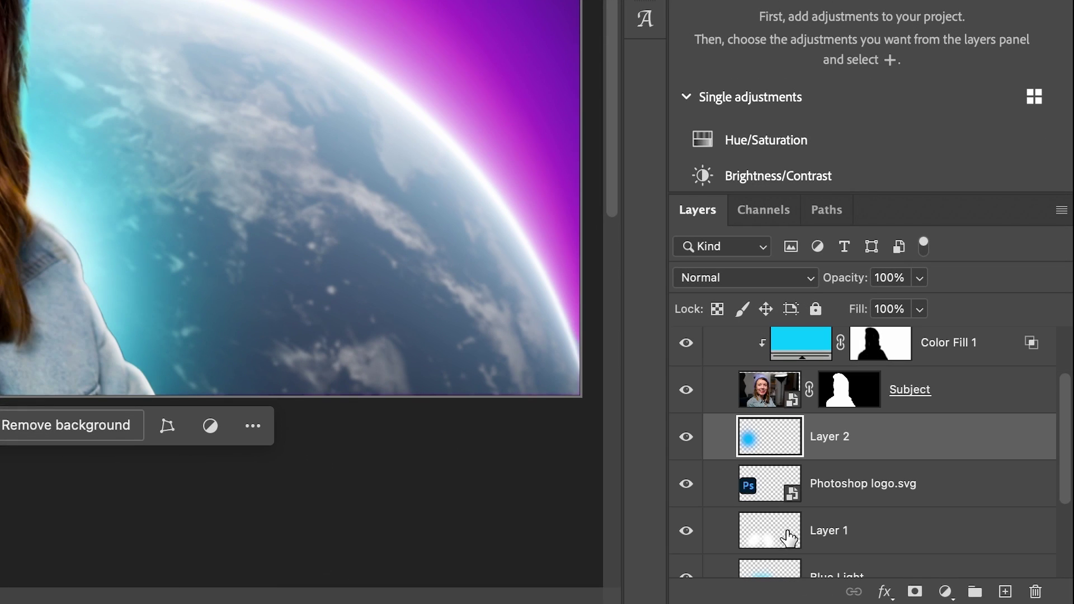
Clip the cyan Layer 2 to the logo and set its blend mode to Vivid Light
alt+click(774, 461)
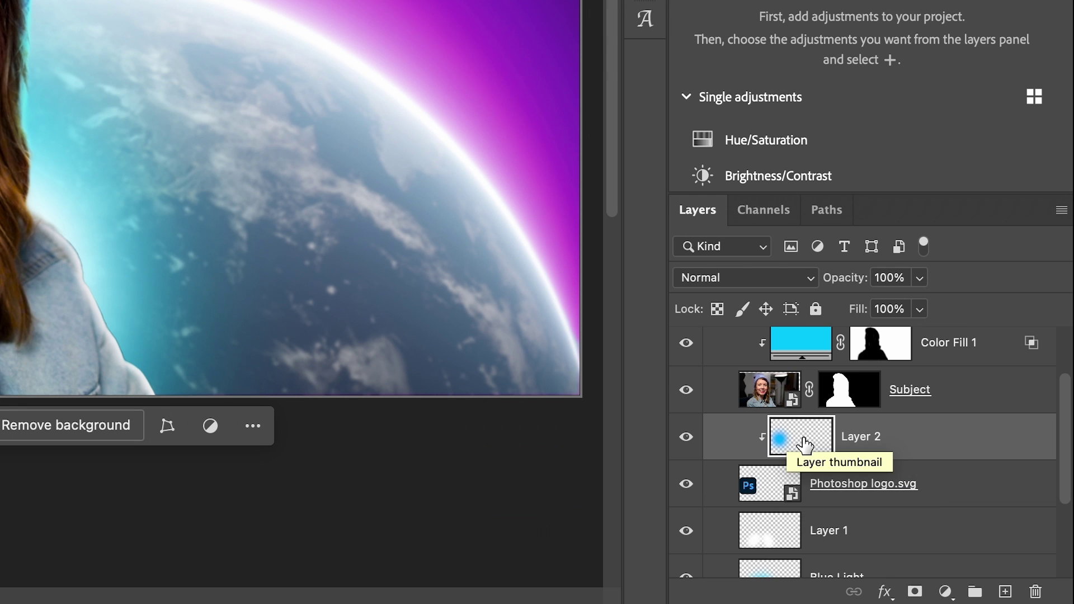
click(780, 283)
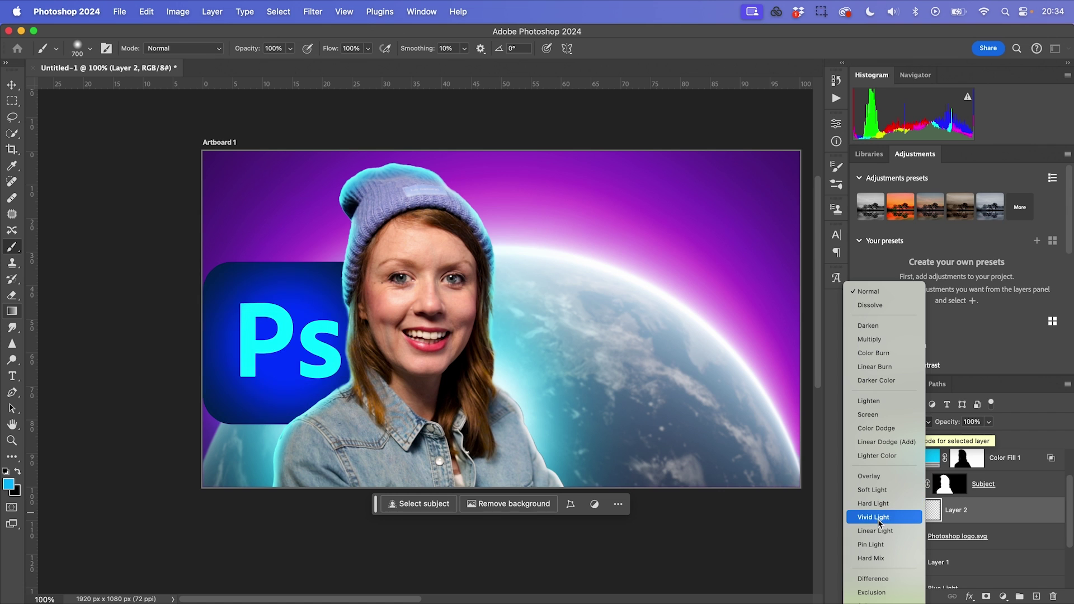
click(878, 518)
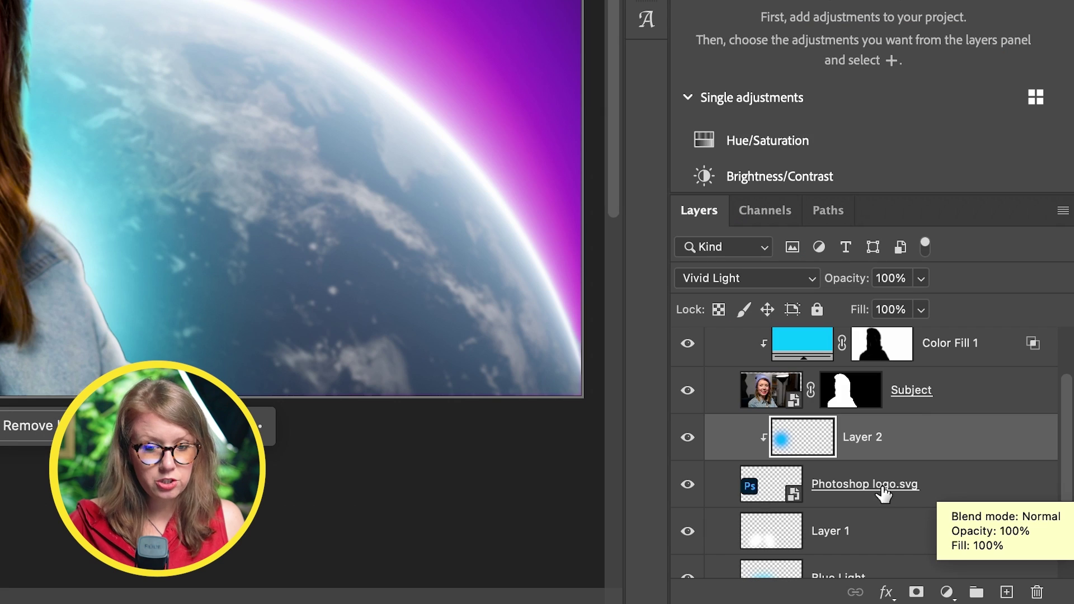
Group the Photoshop logo.svg layer and its glow layer into a group named 'PS Logo'
shift+click(959, 487)
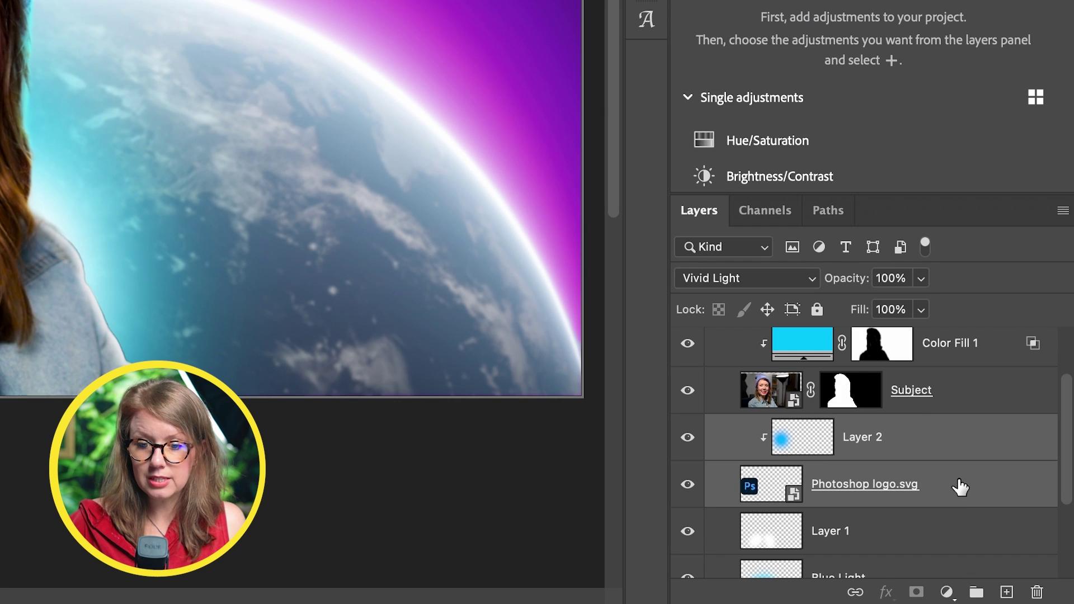
click(977, 591)
double_click(793, 428)
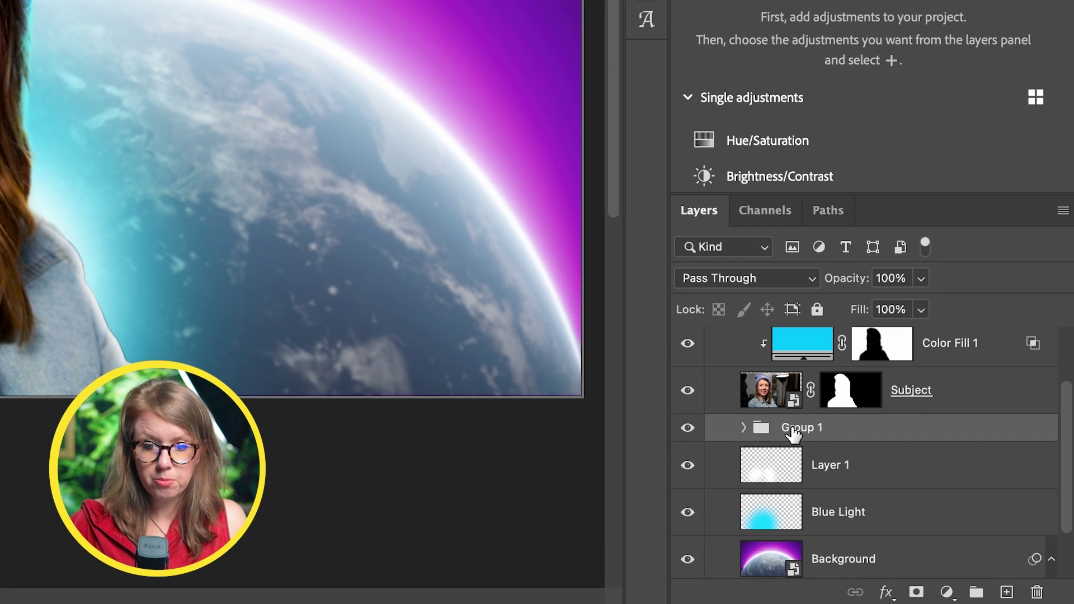
text(PS Logo)
key(Return)
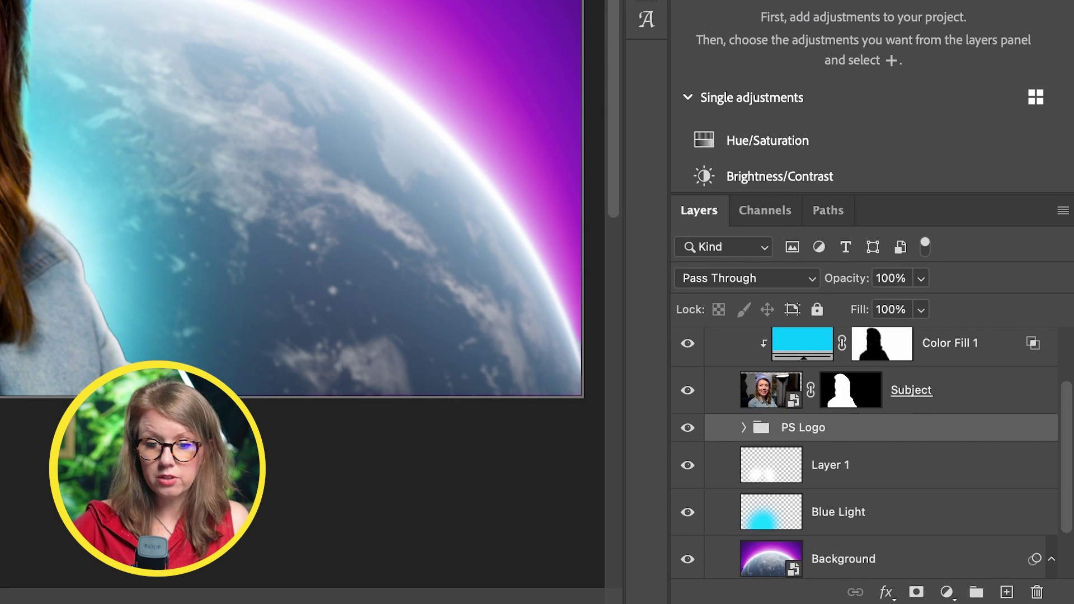
Link Layer 2 and the Photoshop logo.svg layer inside the PS Logo group
click(744, 429)
click(976, 470)
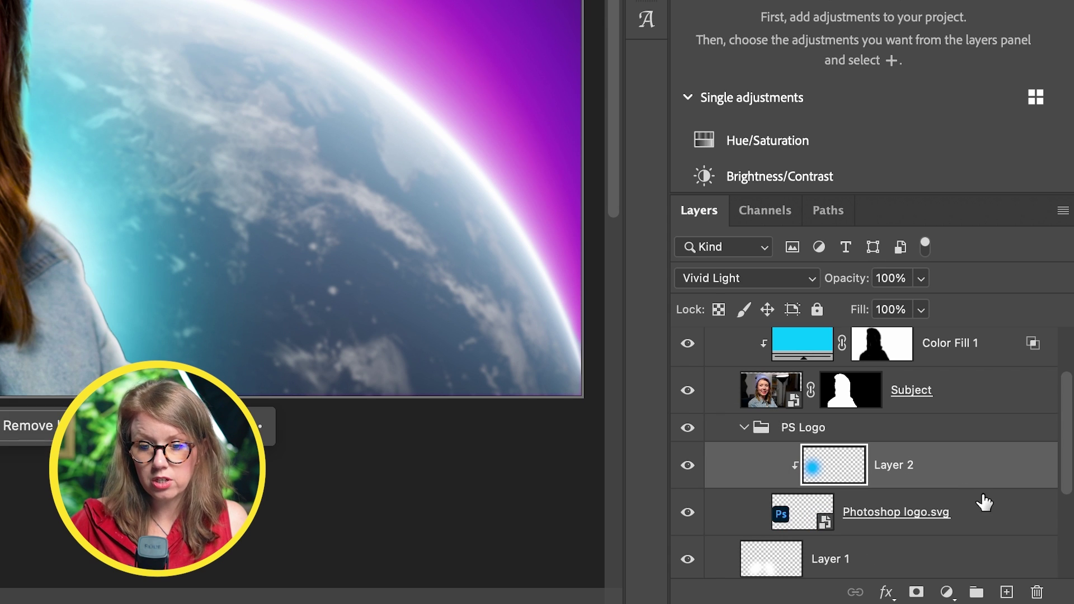
shift+click(984, 504)
right_click(981, 479)
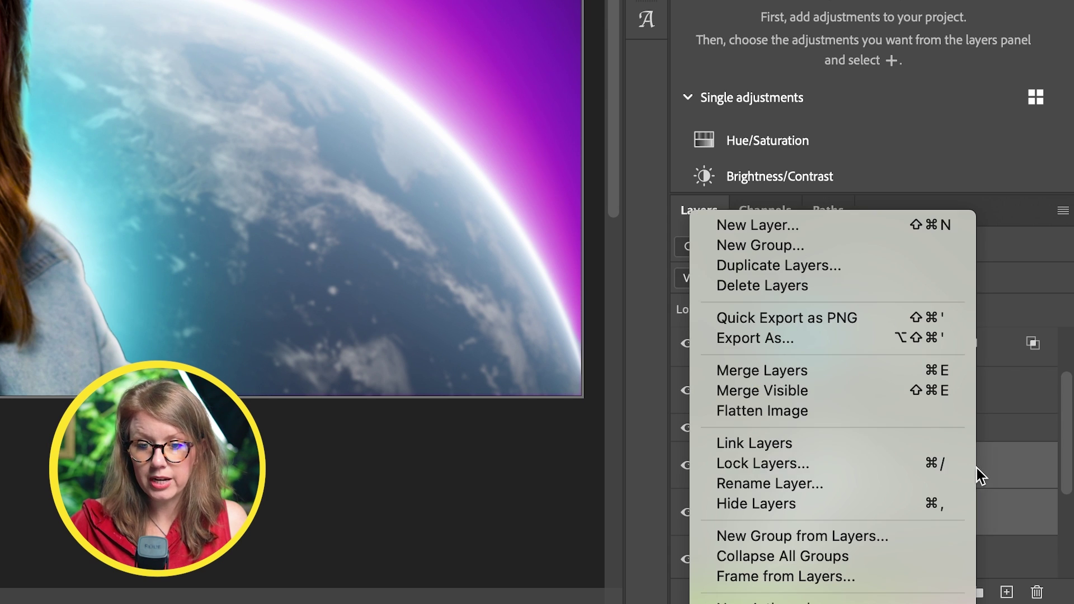
click(890, 453)
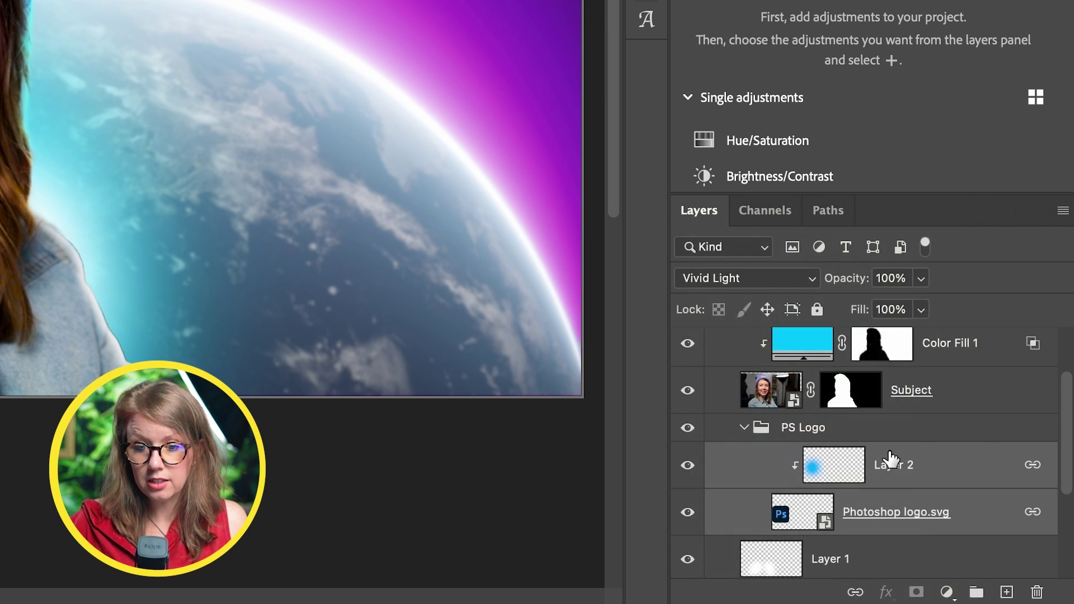
click(744, 429)
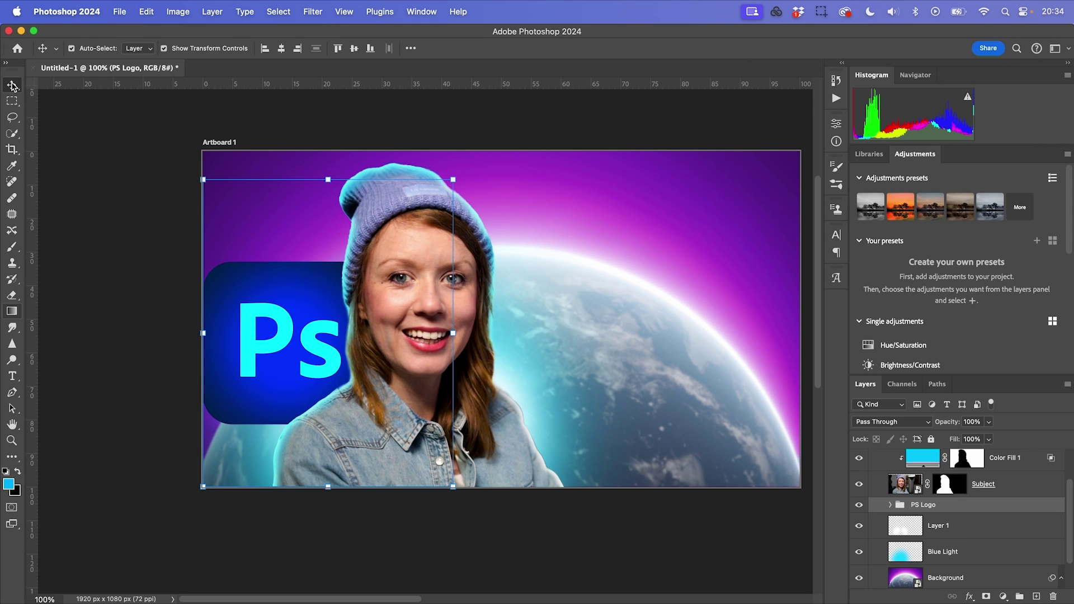
Rotate the logo about -17.8° around the Ps logo's centre
click(285, 311)
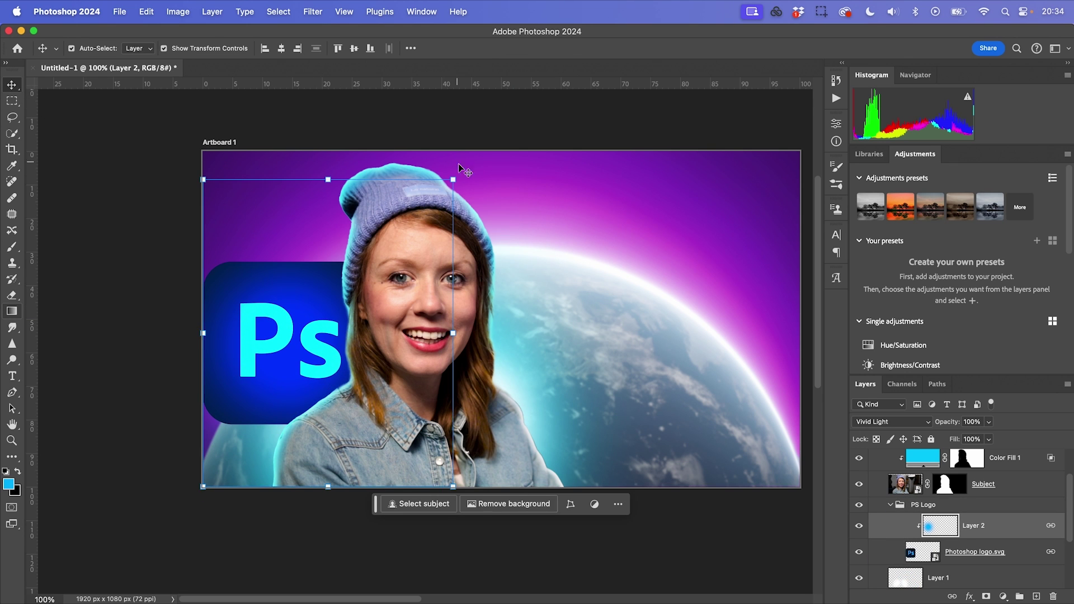
drag(460, 168, 404, 140)
drag(316, 333, 266, 356)
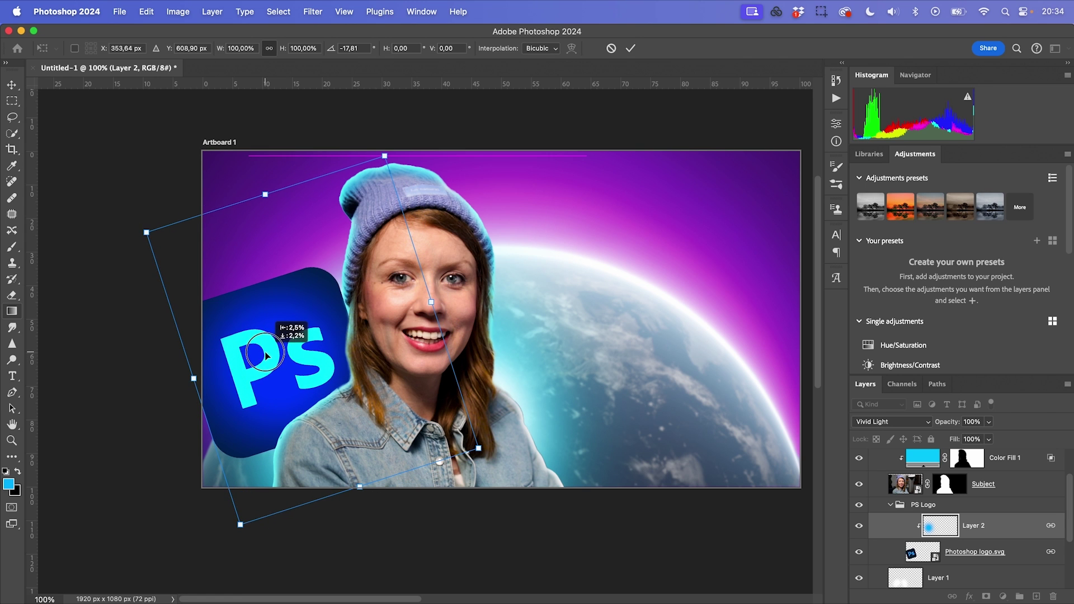
click(928, 507)
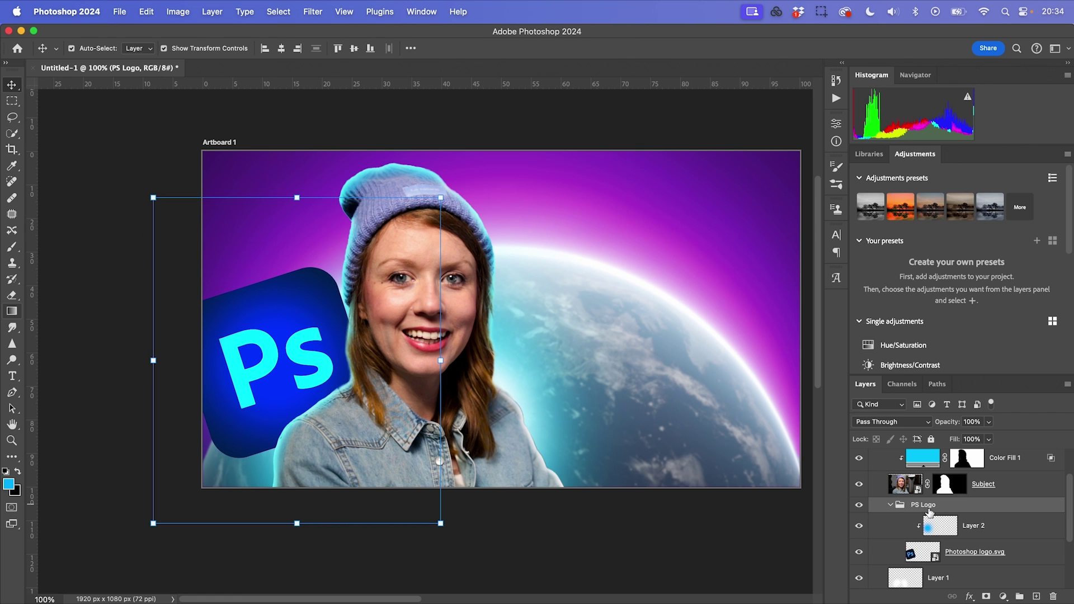
click(970, 597)
Give the PS Logo group Outer Glow and Inner Glow, then add a Solid Color fill layer
click(980, 596)
click(563, 268)
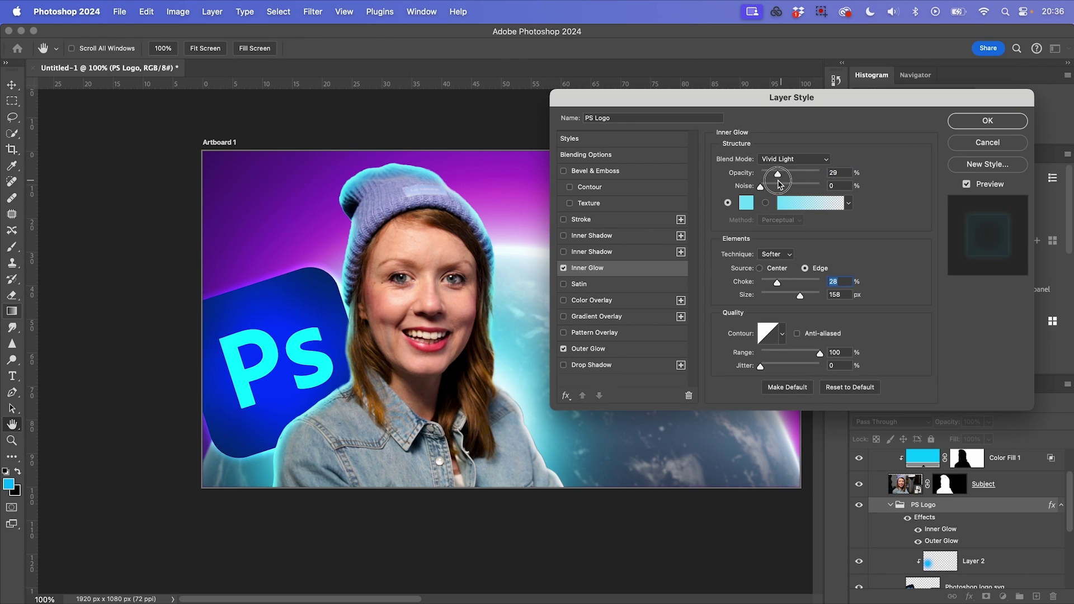
click(987, 121)
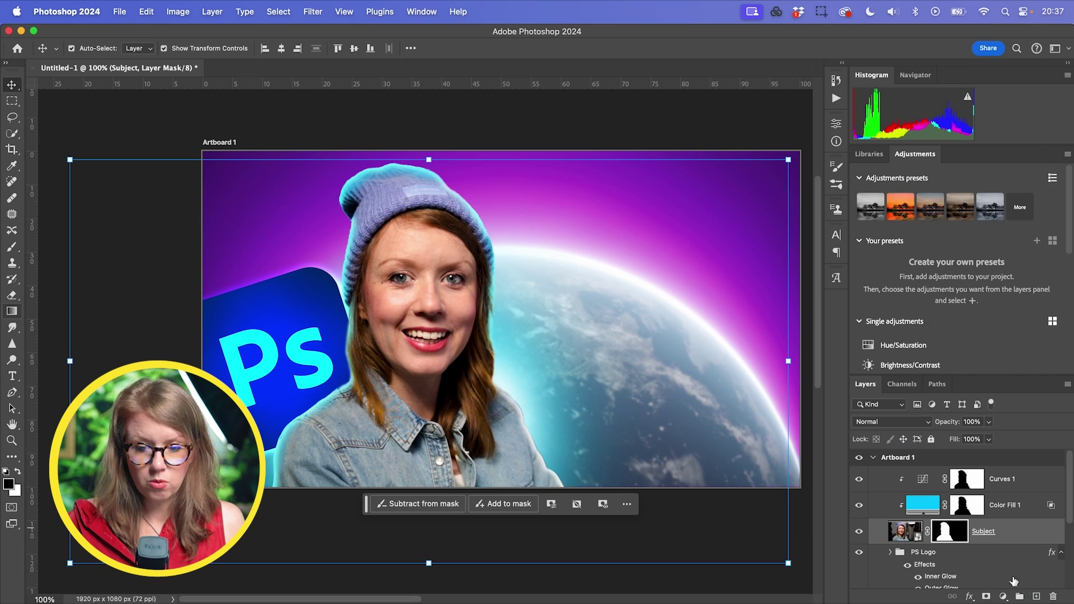
click(1004, 597)
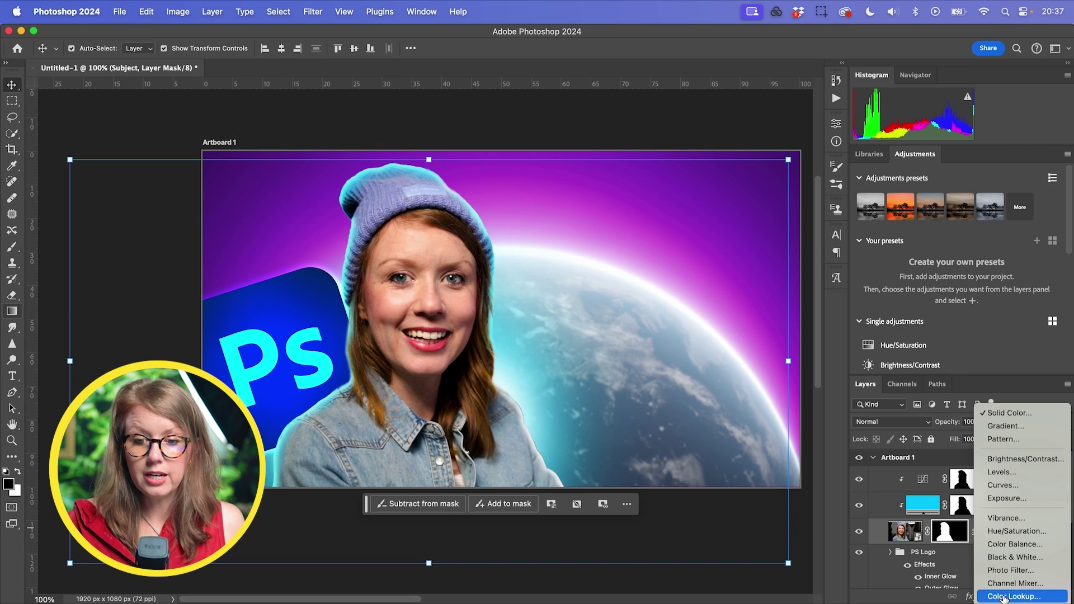
click(1007, 413)
Set Color Fill 2 to white and load the Subject mask as a selection contracted by 20 px
mouse_move(479, 330)
mouse_down()
mouse_move(458, 230)
mouse_move(480, 217)
mouse_up()
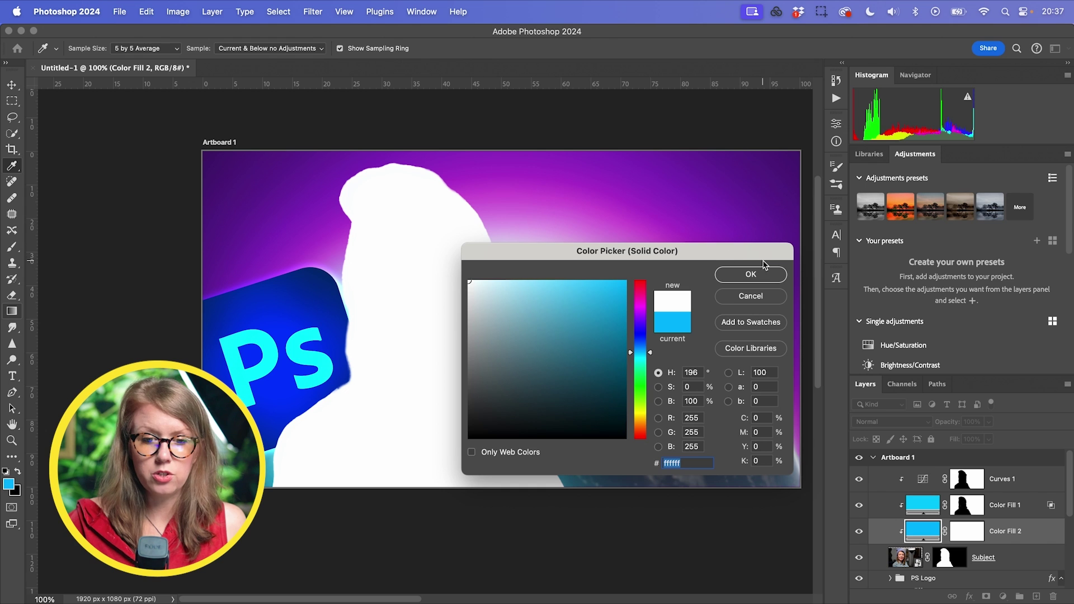
click(764, 274)
click(944, 561)
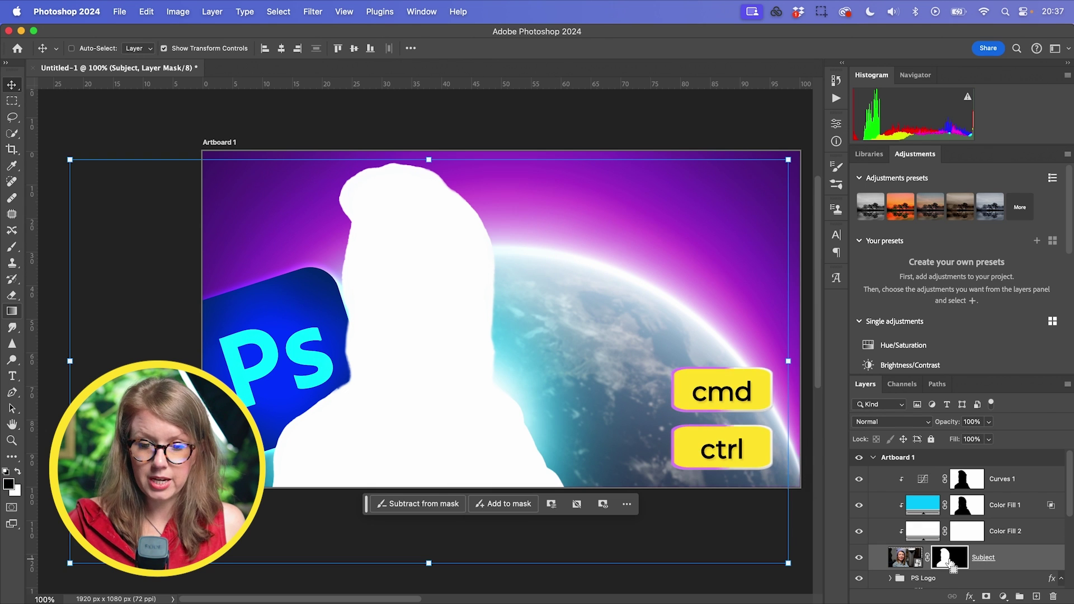
super+click(950, 566)
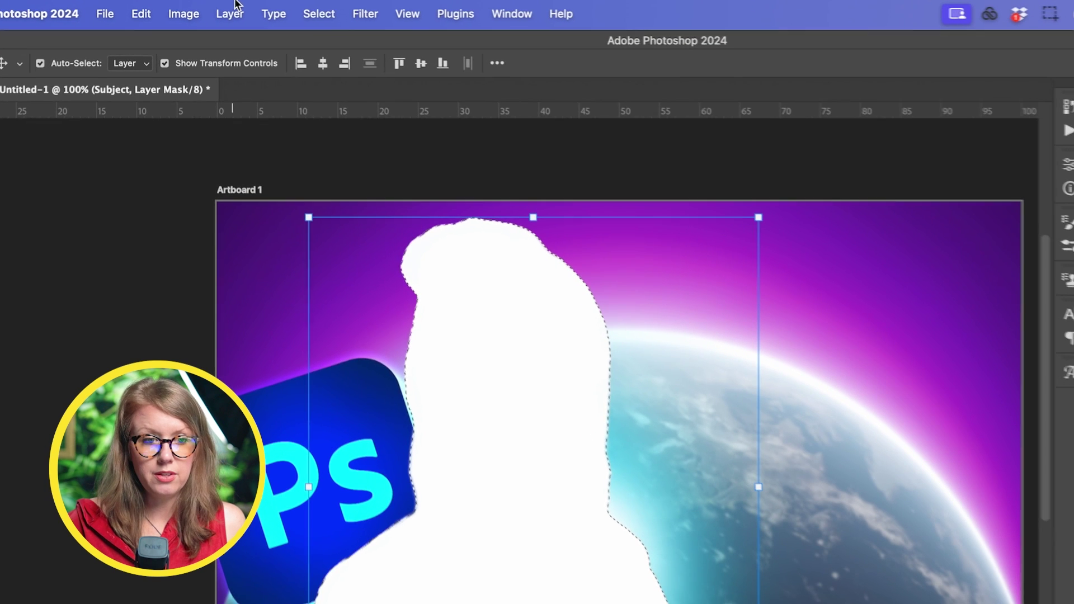
click(278, 11)
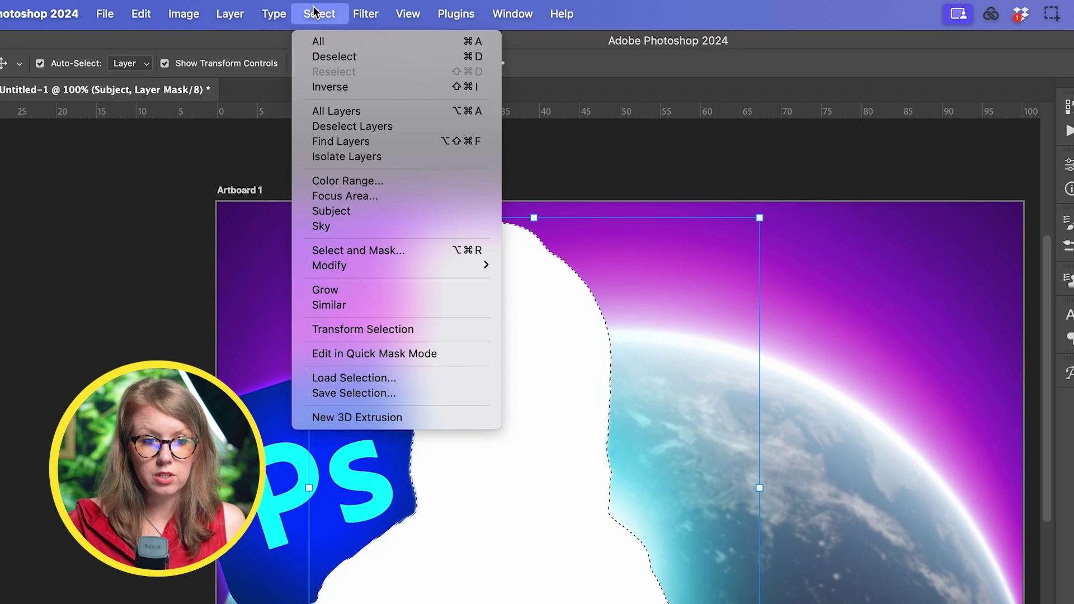
mouse_move(367, 268)
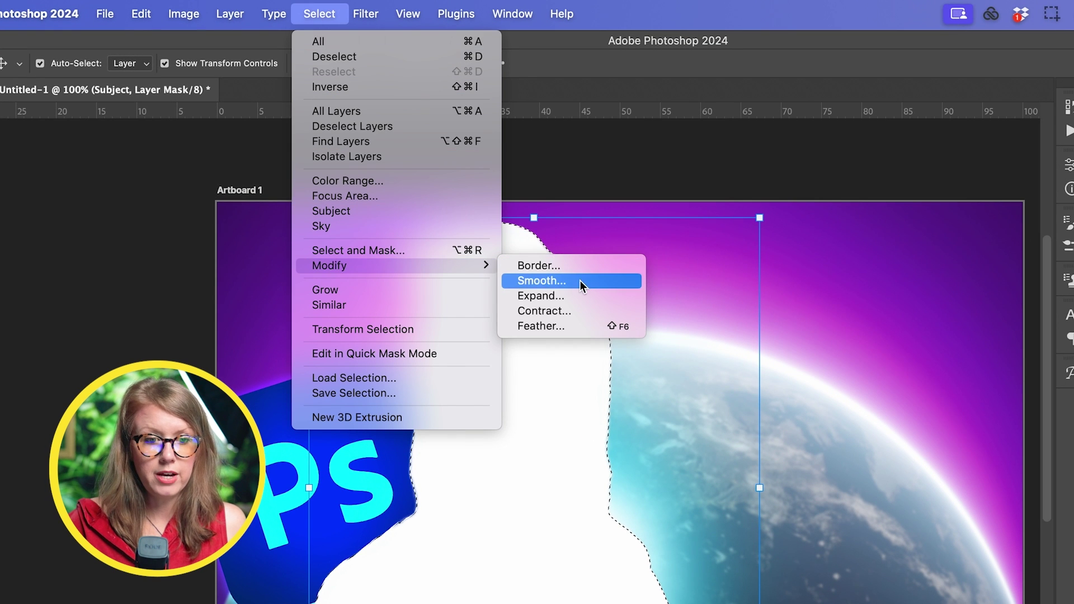
click(586, 311)
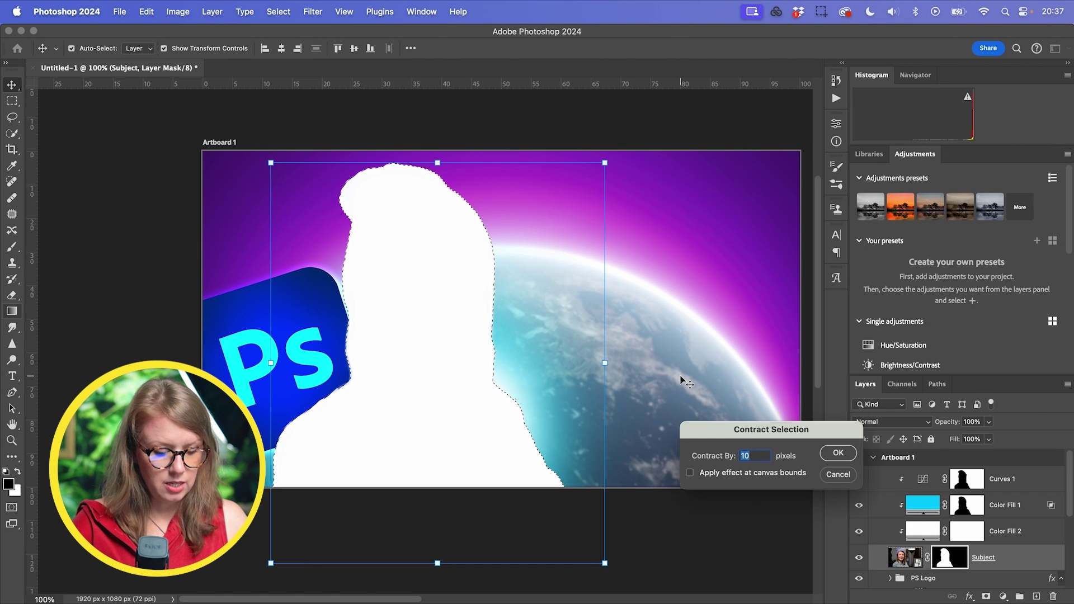
text(20)
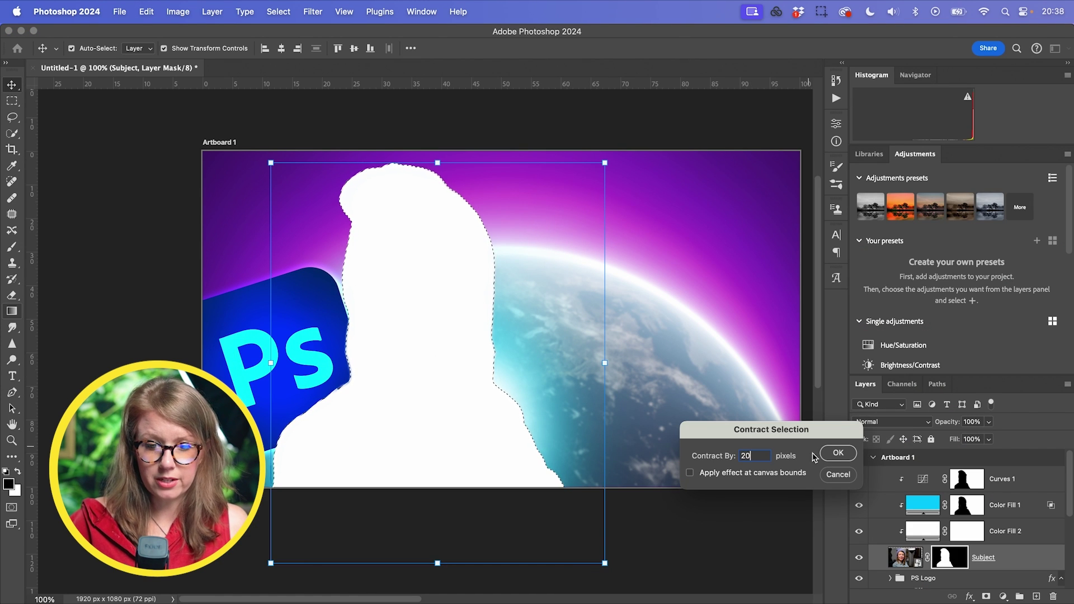
click(837, 453)
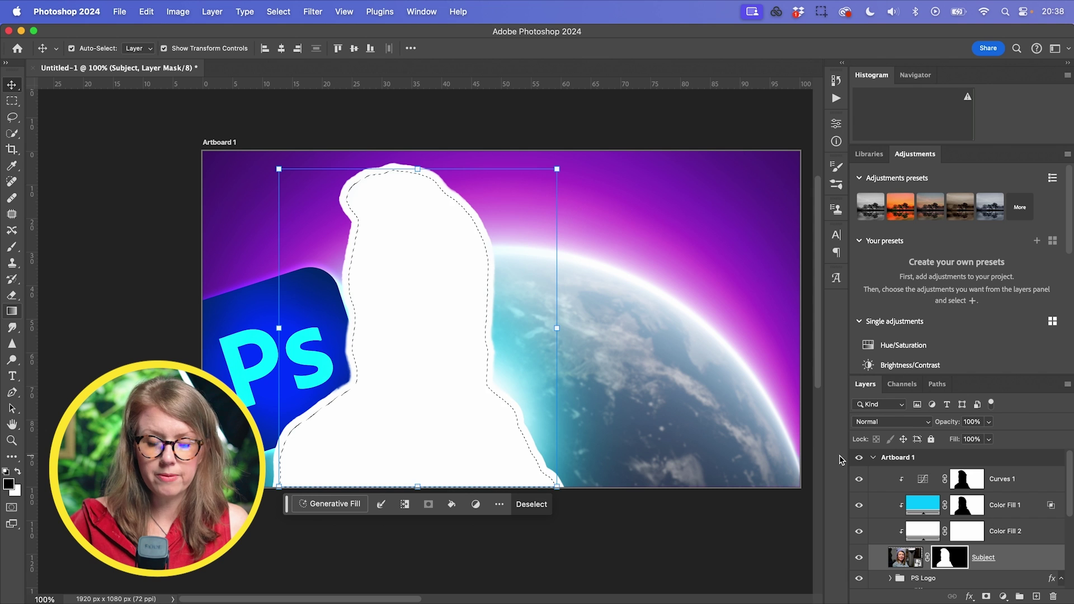
Fill Color Fill 2's mask with black inside the selection, feather it to 3.6 px, and deselect
click(966, 533)
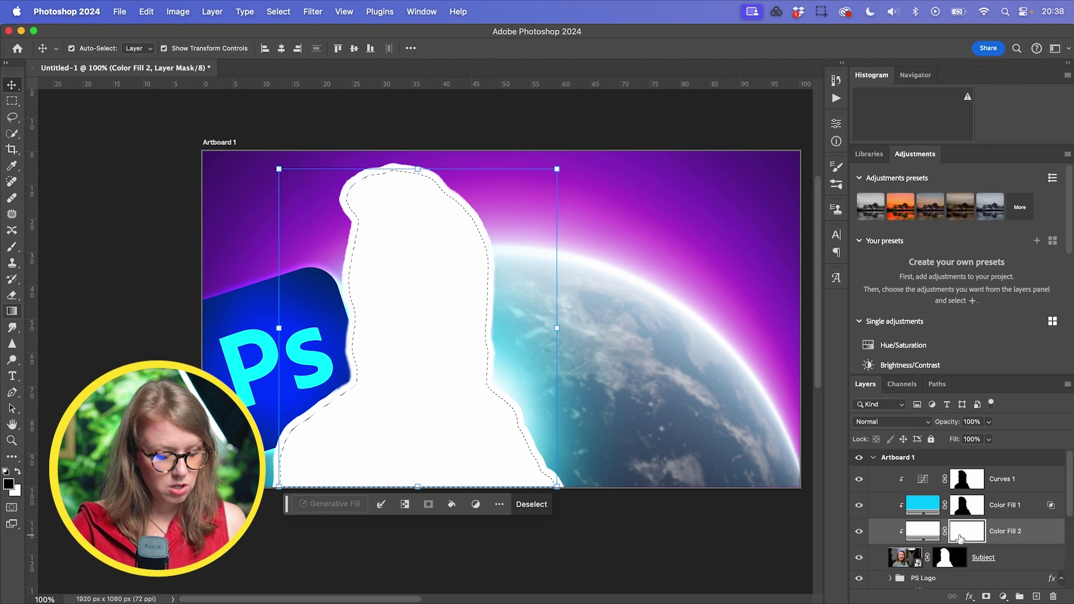
key(alt+BackSpace)
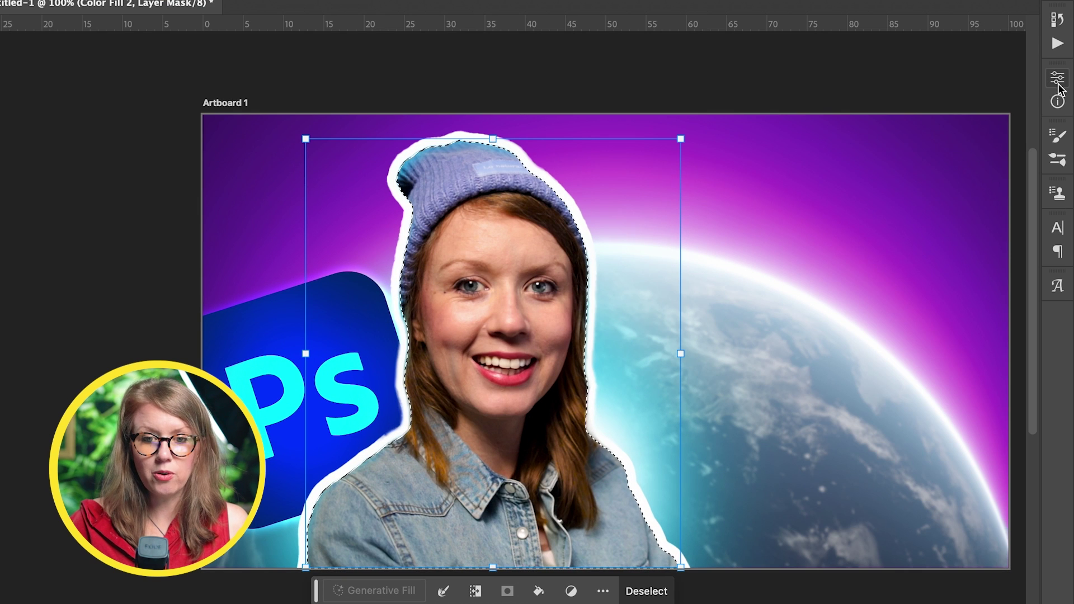
click(1057, 78)
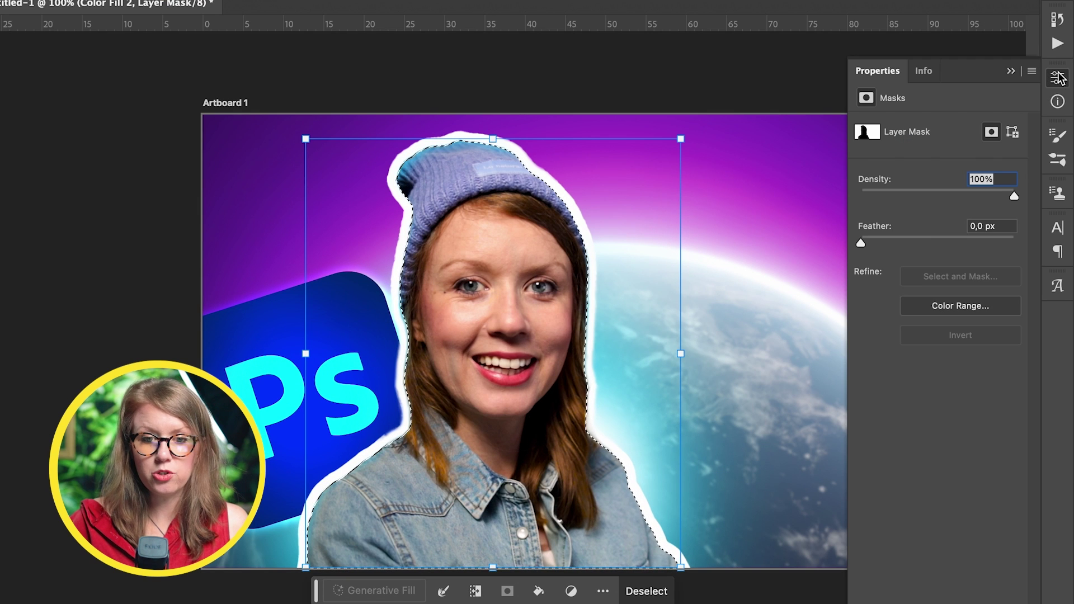
drag(862, 244, 894, 241)
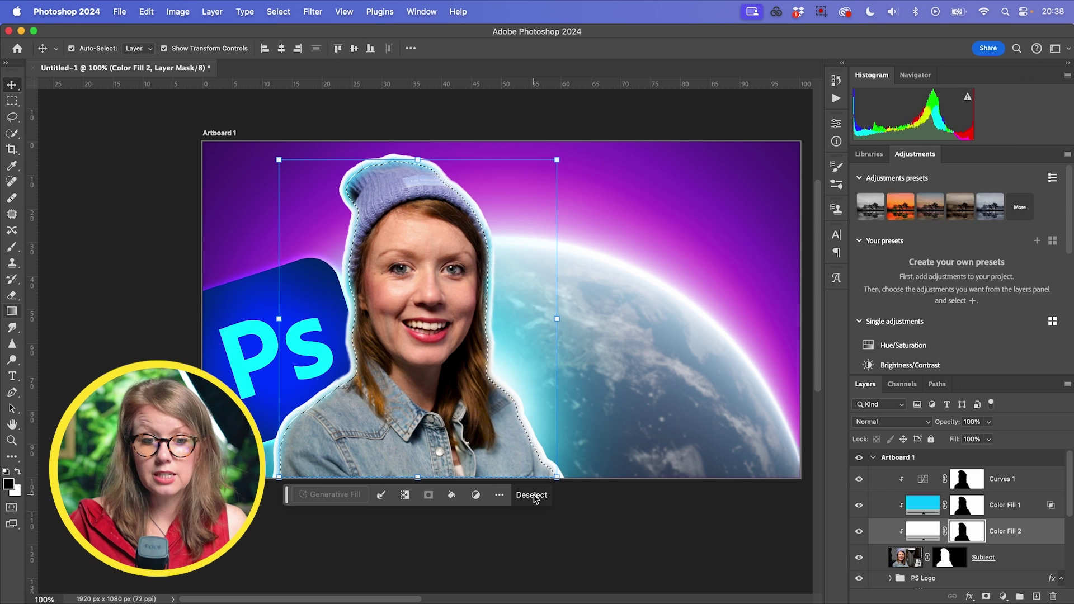
click(532, 495)
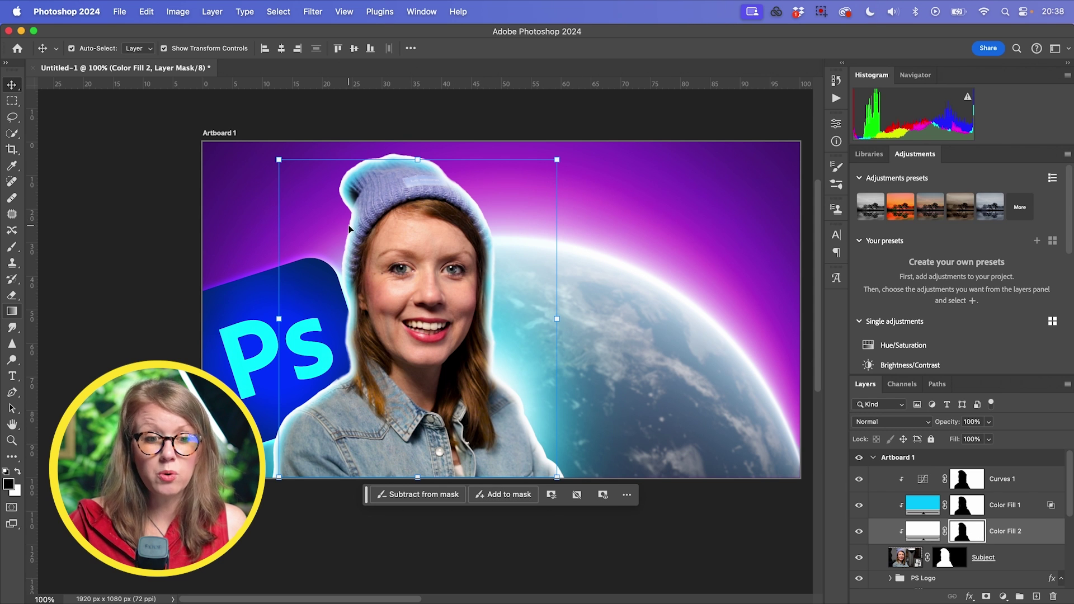
Split Color Fill 2's Underlying Layer Blend If slider to 0/39 so dark areas show through
key(super+equal)
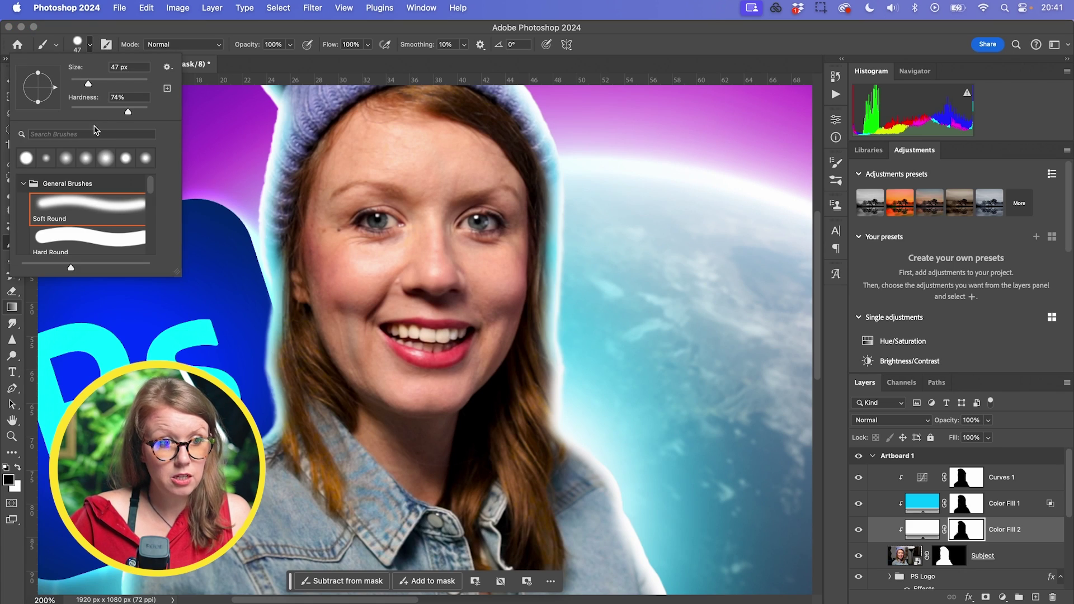
key(Return)
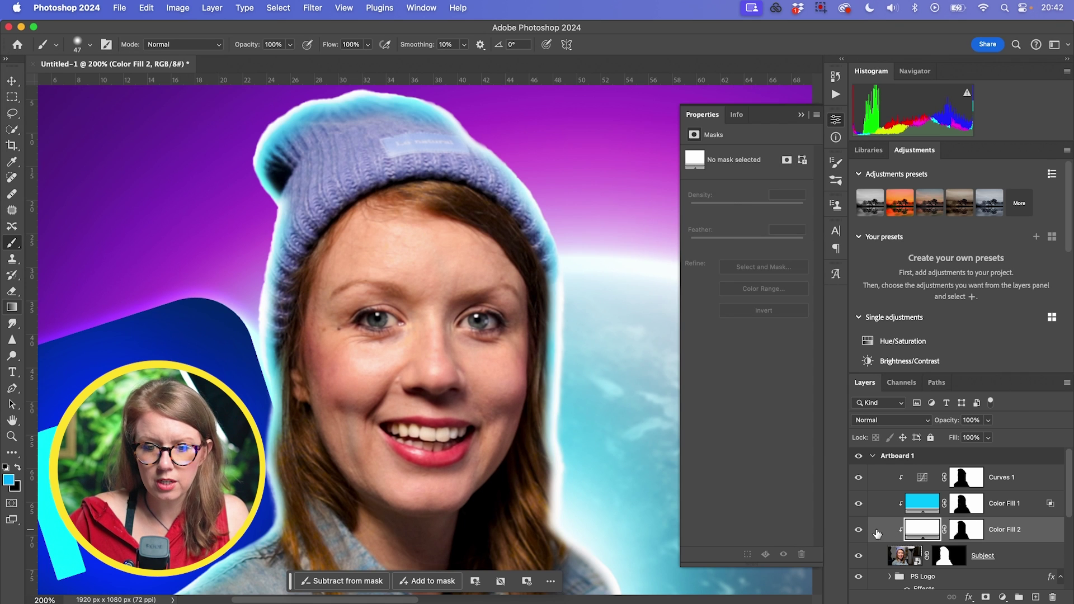
double_click(877, 532)
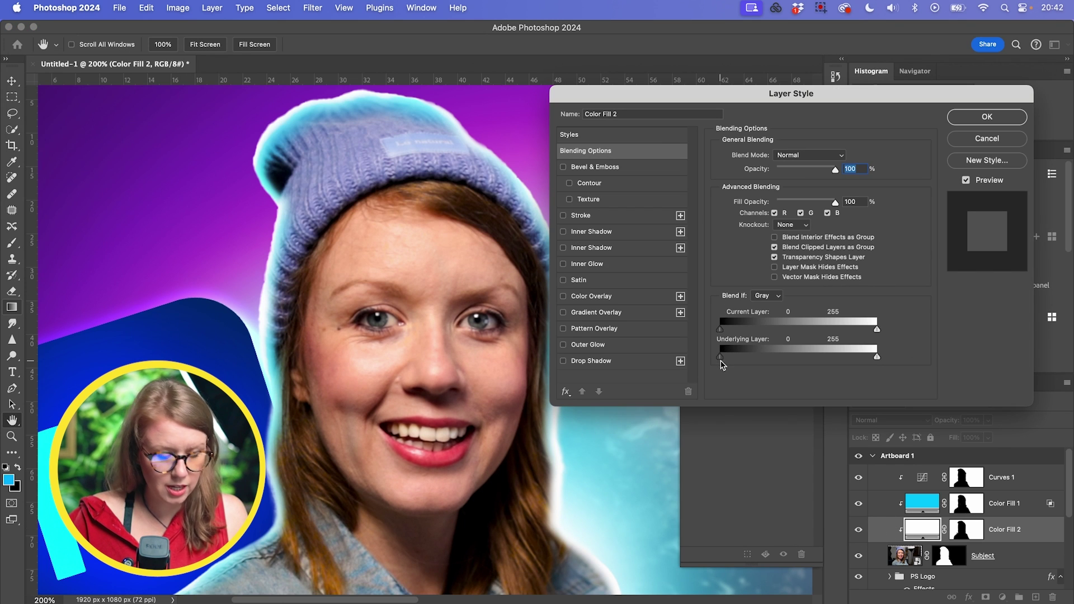
drag(724, 361, 760, 358)
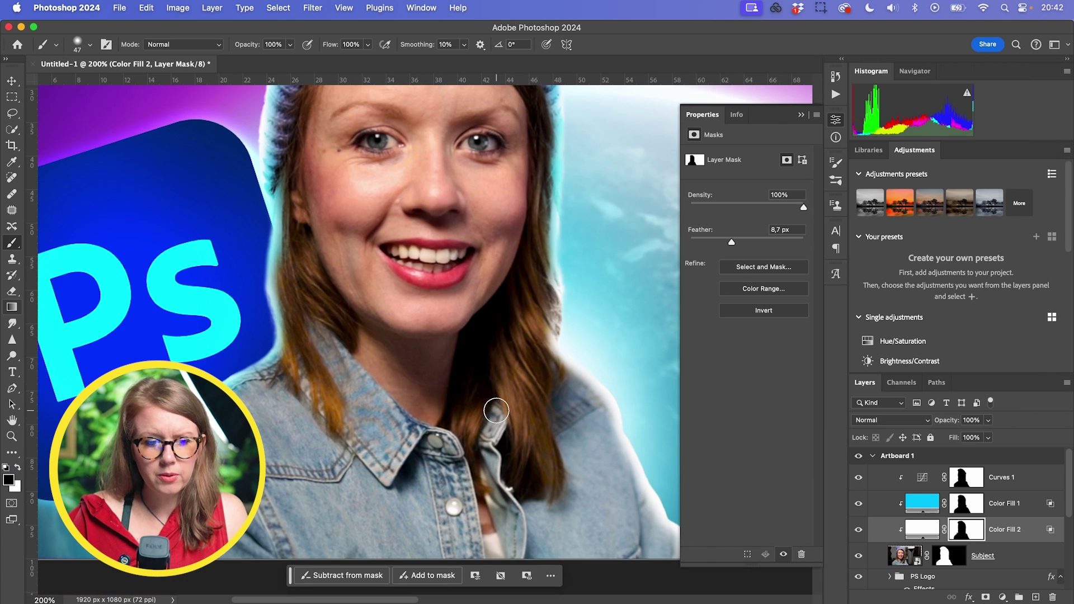
Toggle Color Fill 2's visibility off and on to compare the white outline
key(super+1)
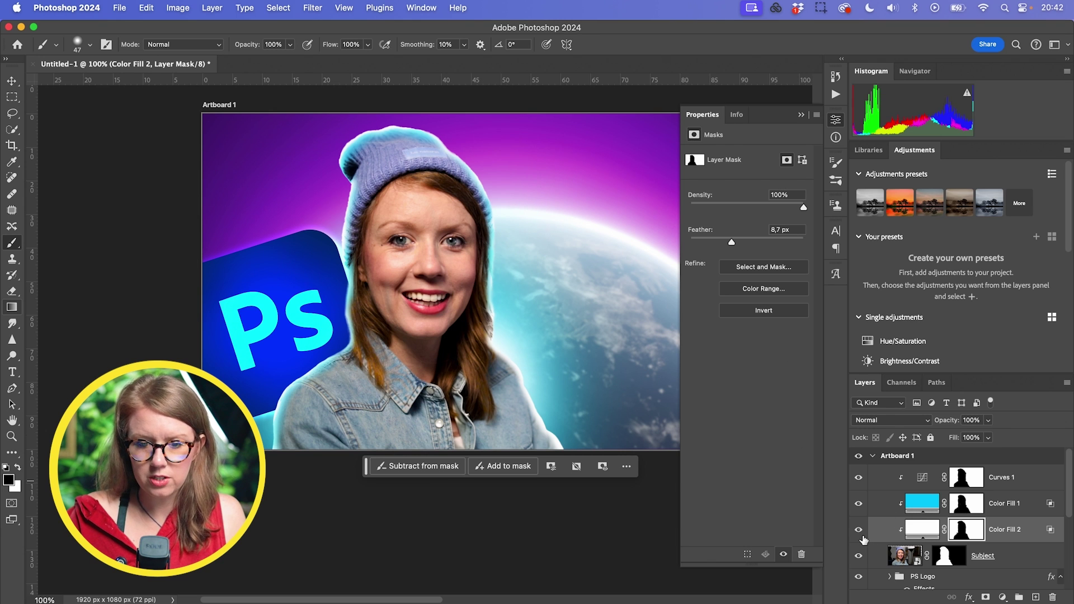
click(859, 532)
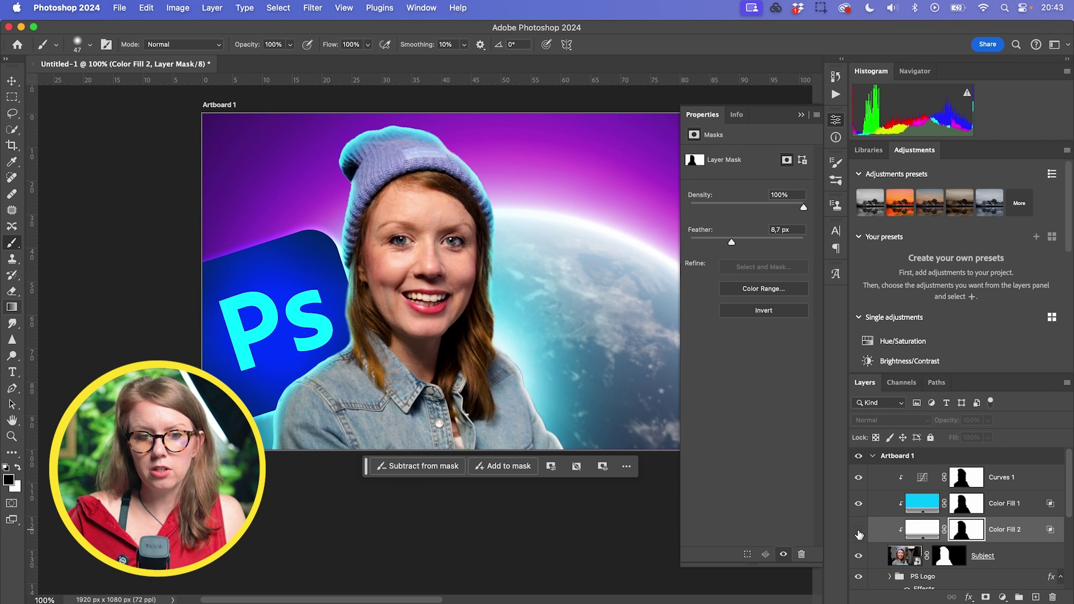
click(859, 531)
click(859, 532)
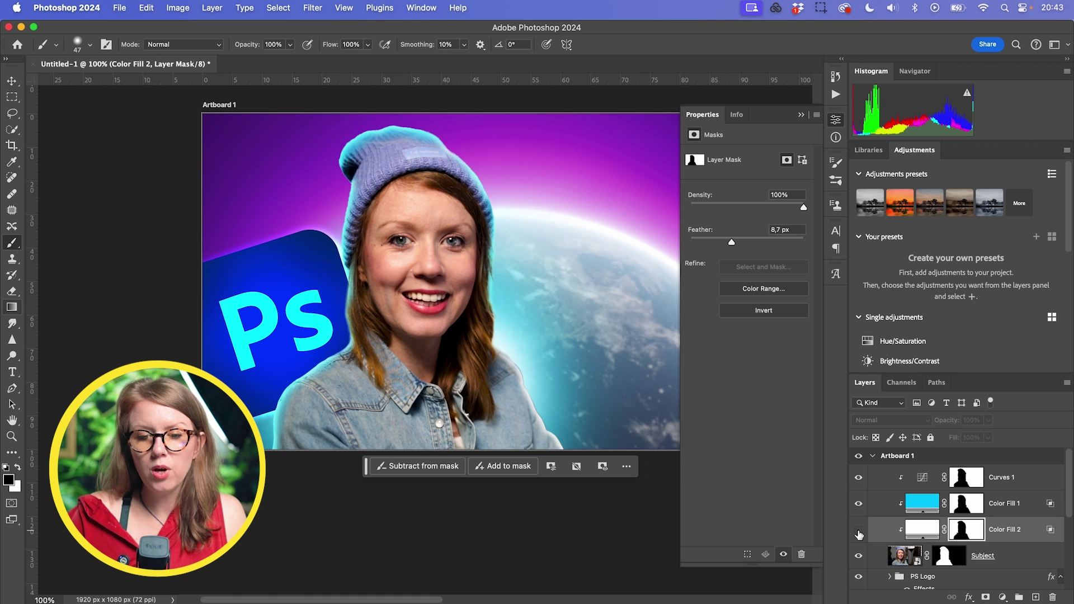
click(858, 531)
Paint out the white outline along the woman's hair and shirt edges in Color Fill 2's mask
scroll(526, 420, up, 1)
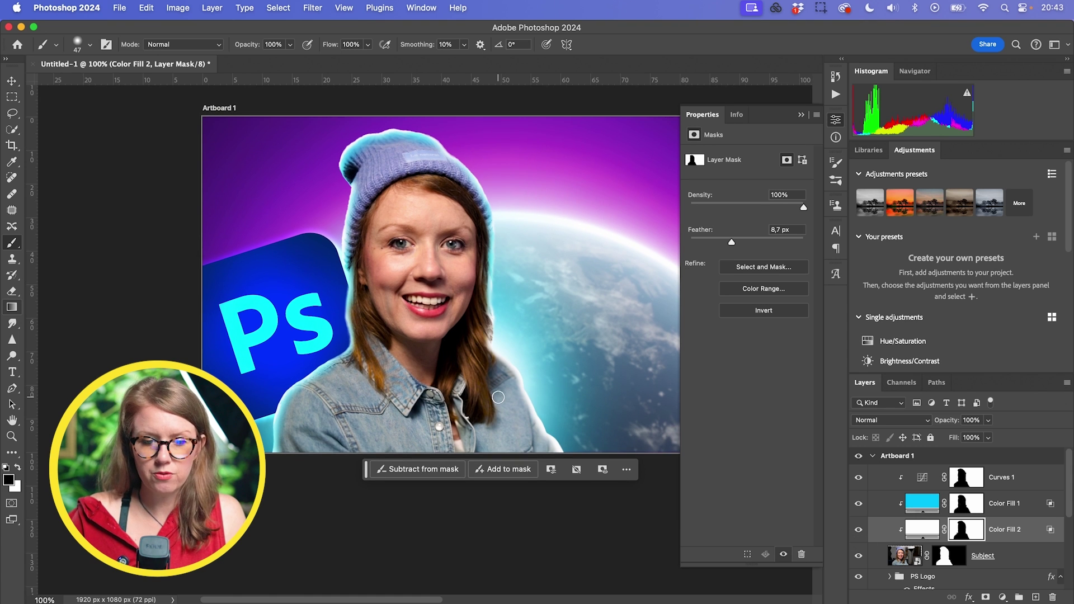
key(super+plus)
key(super+plus)
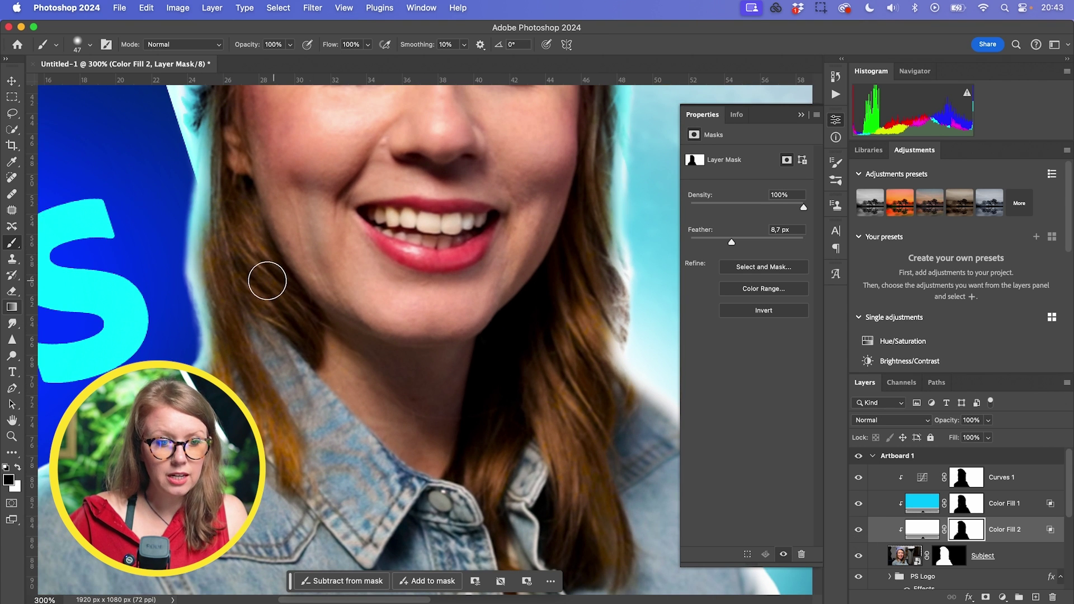
mouse_move(220, 276)
mouse_down()
mouse_move(220, 301)
mouse_move(213, 267)
mouse_move(228, 163)
mouse_up()
scroll(426, 280, down, 2)
key(h)
drag(597, 196, 728, 361)
key(super+0)
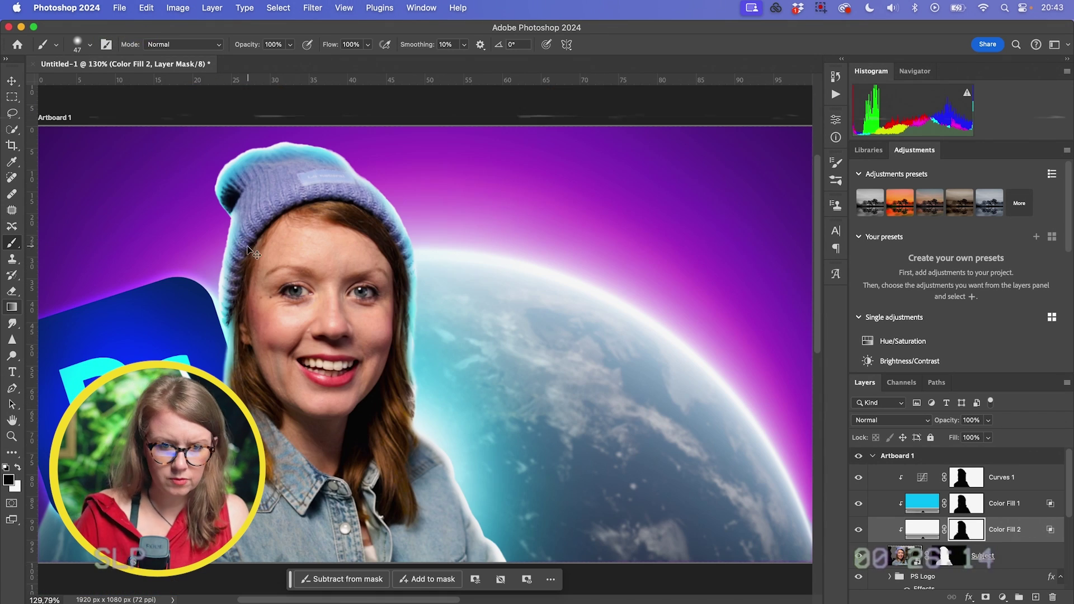
click(859, 529)
click(858, 529)
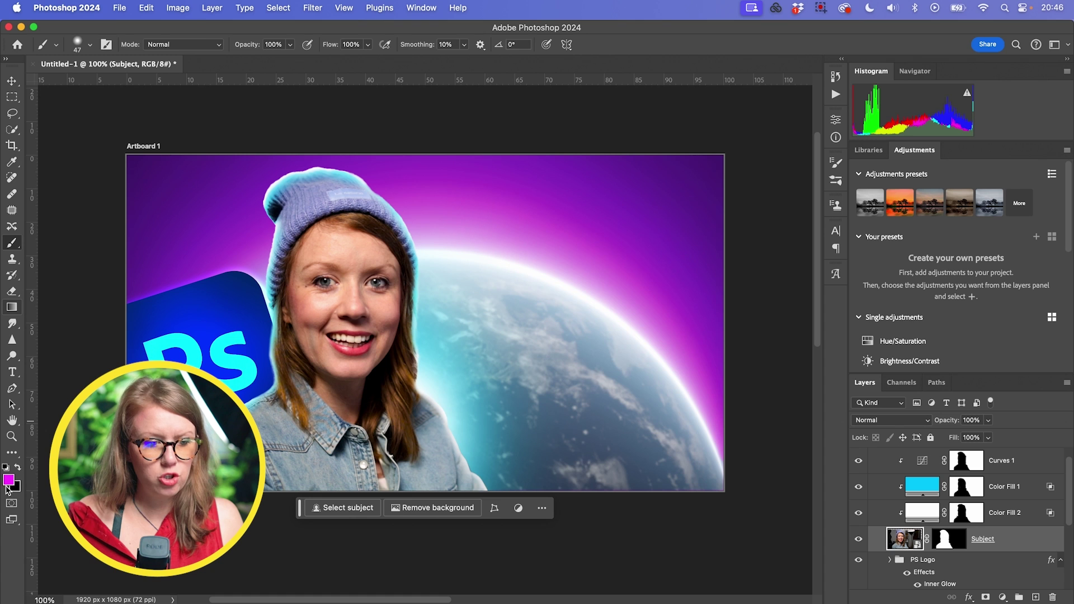
Paint #fc31fe magenta rim light on Layer 3, fading it with Blend If and lower opacity
click(9, 484)
click(750, 271)
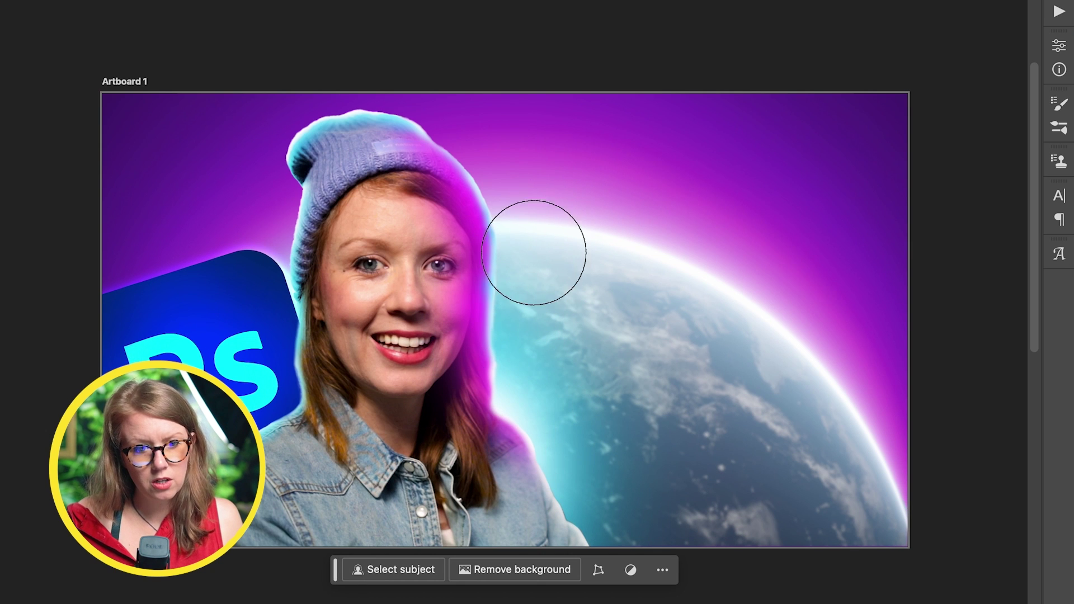
drag(552, 413, 579, 534)
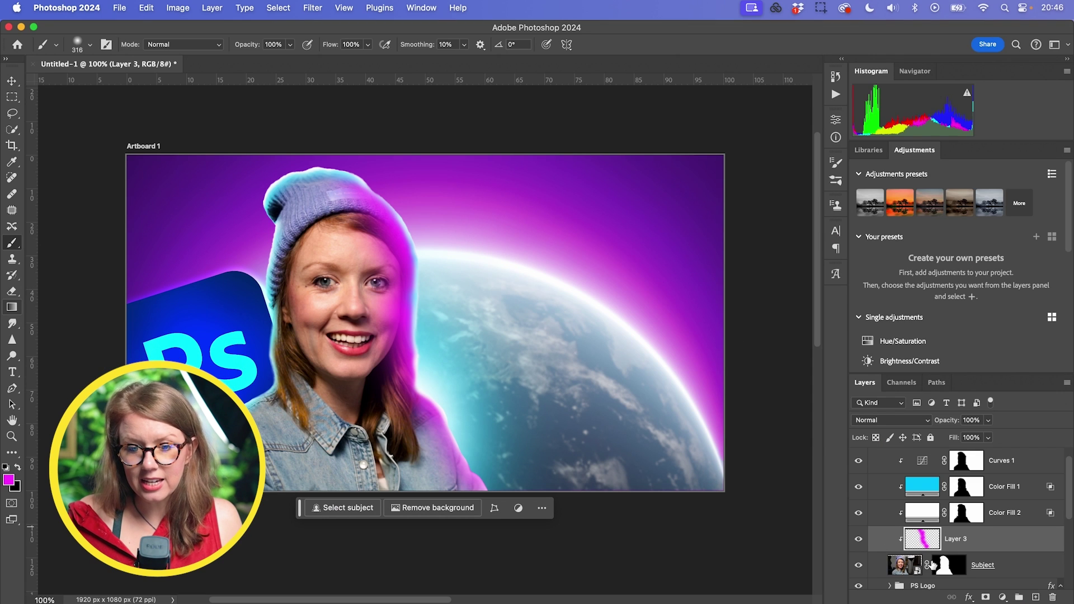
double_click(896, 540)
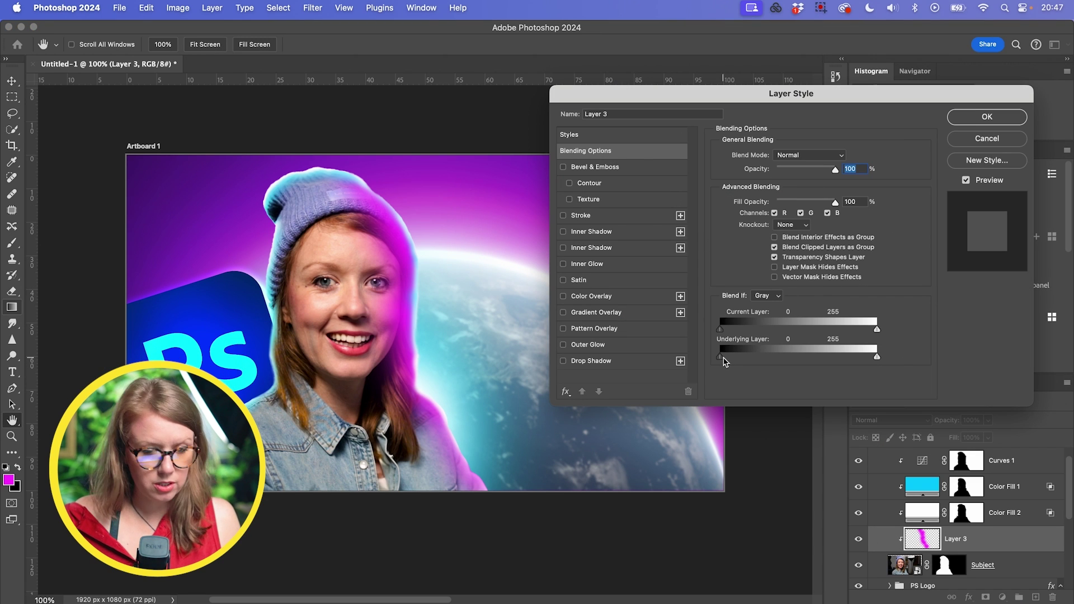
drag(724, 361, 741, 360)
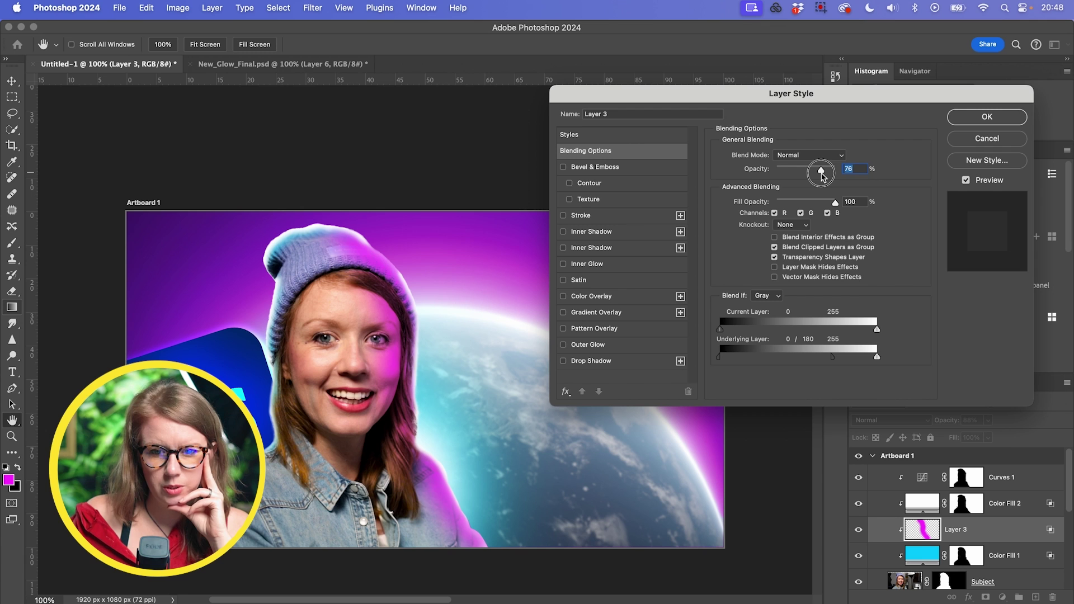
drag(822, 173, 821, 176)
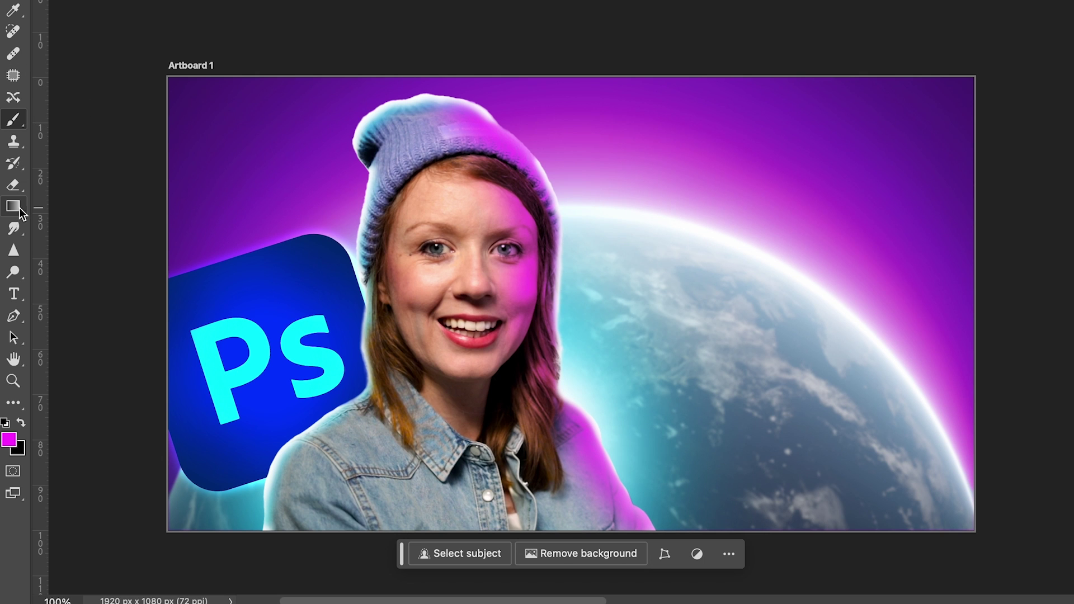
Erase the magenta spill from the woman's face and along its right edge
click(14, 185)
click(34, 0)
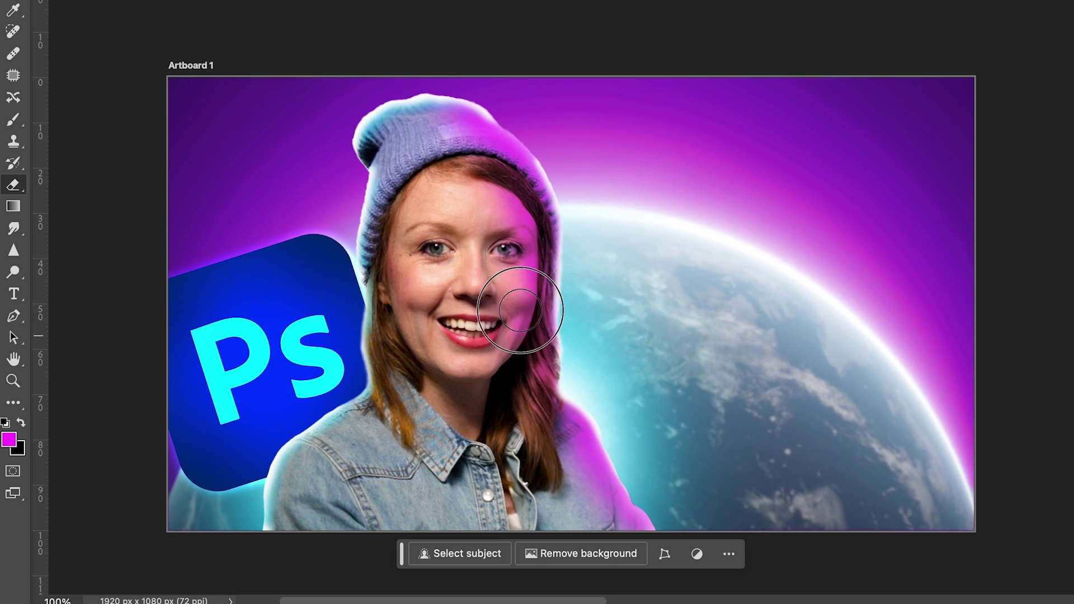
mouse_move(472, 307)
mouse_down()
mouse_move(499, 213)
mouse_move(488, 196)
mouse_up()
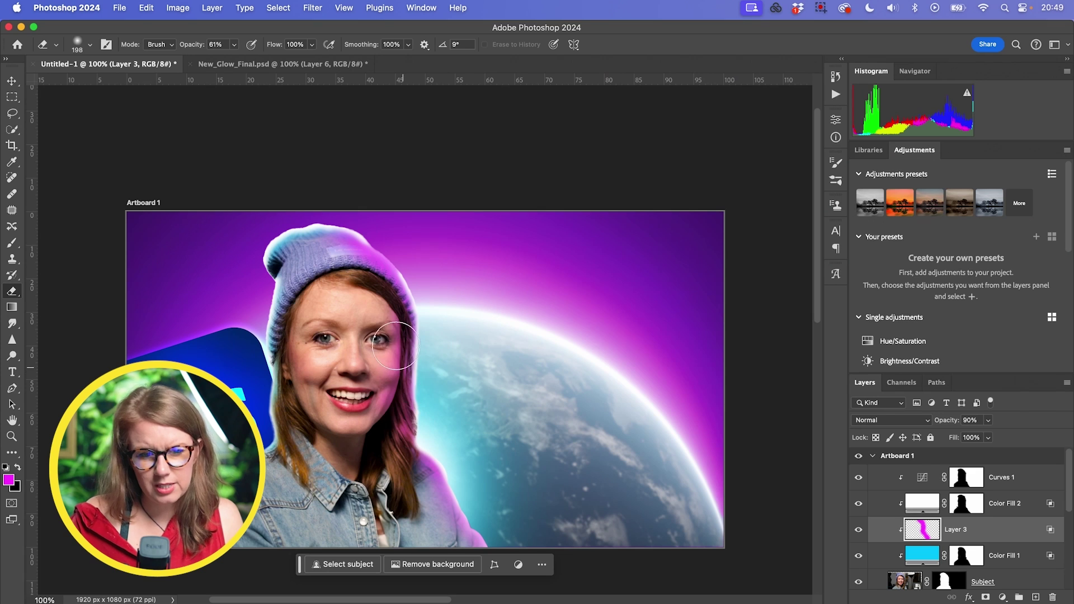
mouse_move(396, 380)
mouse_down()
mouse_move(435, 410)
mouse_move(376, 276)
mouse_up()
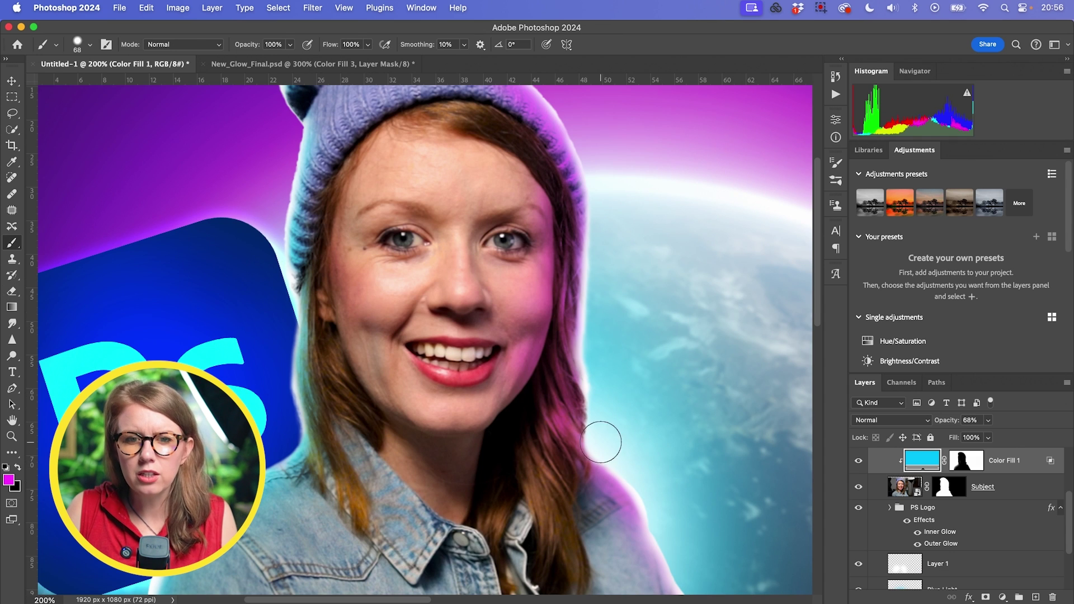
Target Color Fill 1's mask for touch-up, view at 100%, then select the Subject layer
click(966, 464)
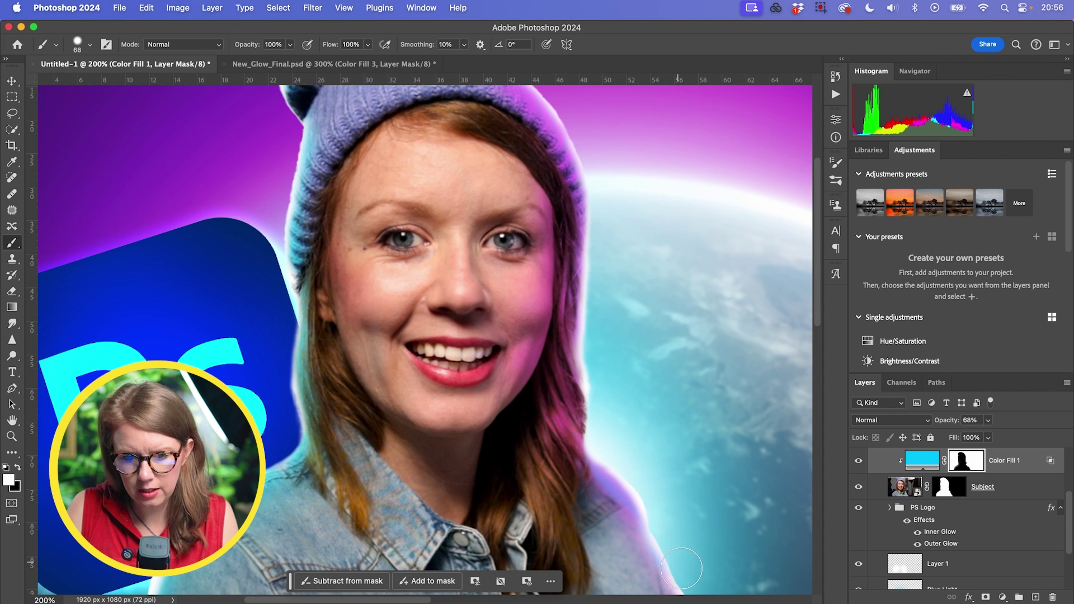
key(super+minus)
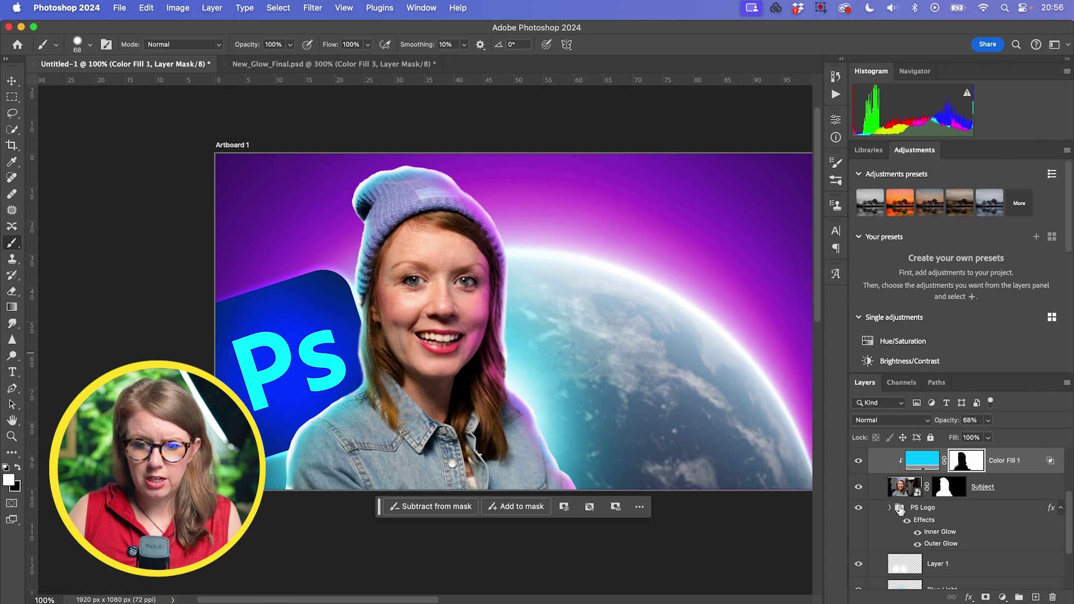
scroll(916, 472, up, 1)
click(905, 491)
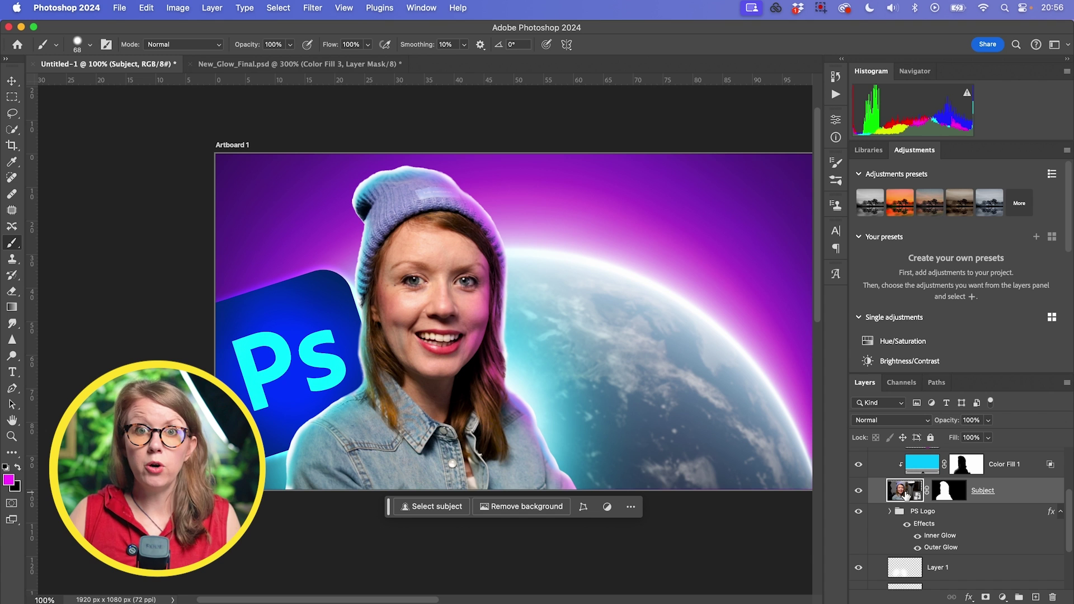
Apply a Camera Raw Filter to Subject with lowered highlights and Vibrance +25, then reopen it
click(310, 8)
click(330, 39)
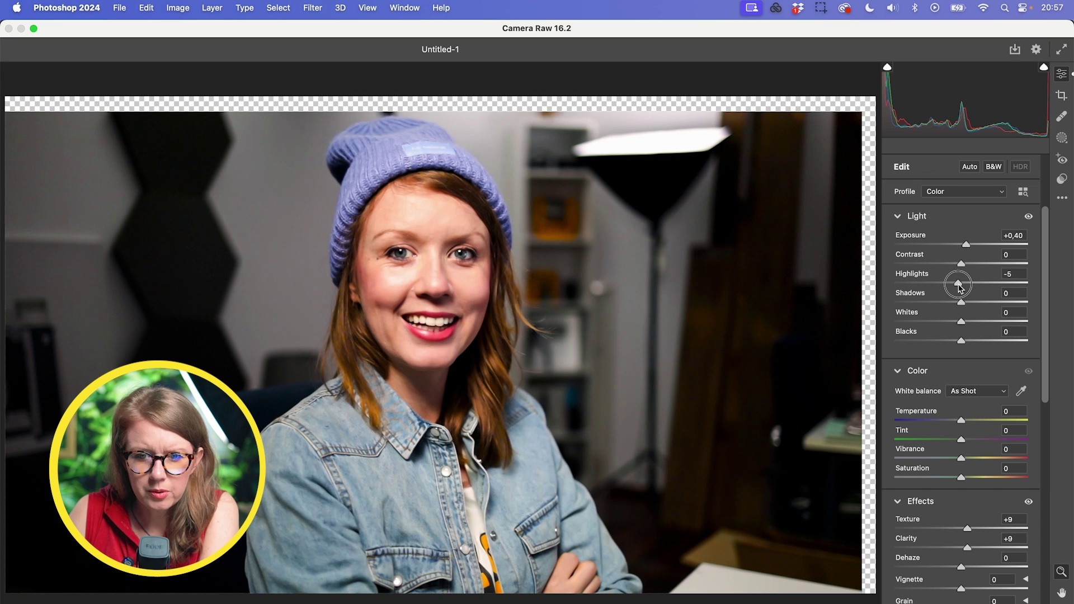
mouse_move(957, 281)
mouse_down()
mouse_move(950, 288)
mouse_move(969, 263)
mouse_move(972, 282)
mouse_up()
scroll(969, 247, down, 5)
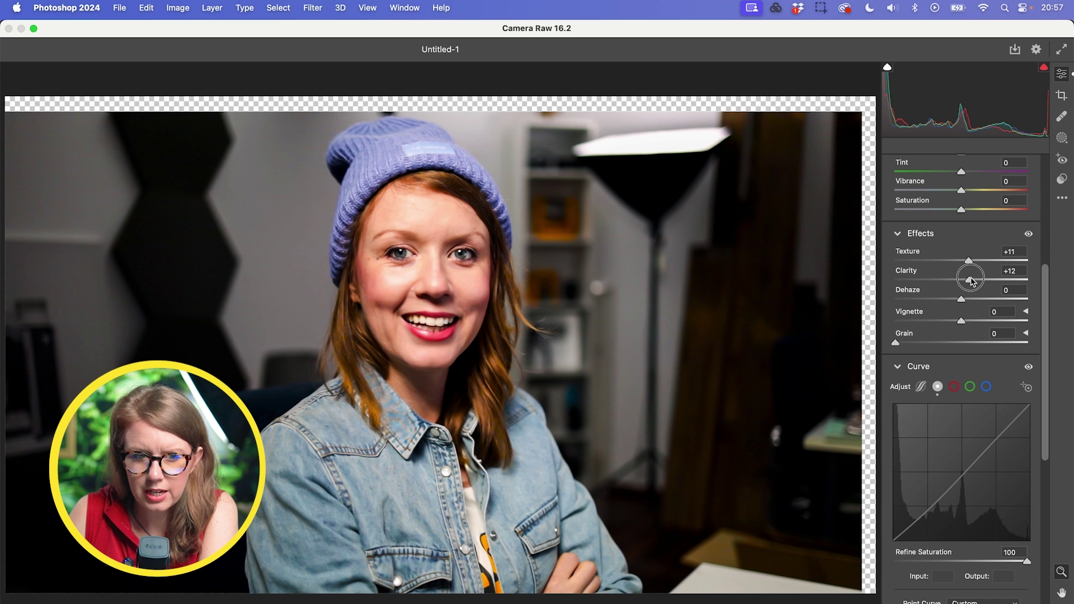
scroll(967, 465, up, 5)
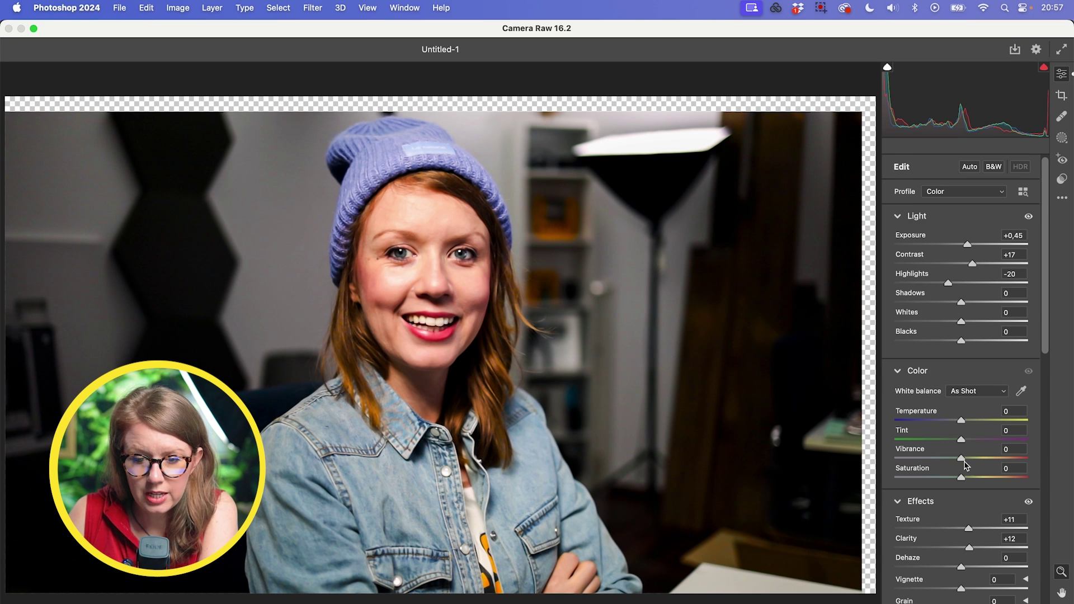
drag(965, 460, 978, 459)
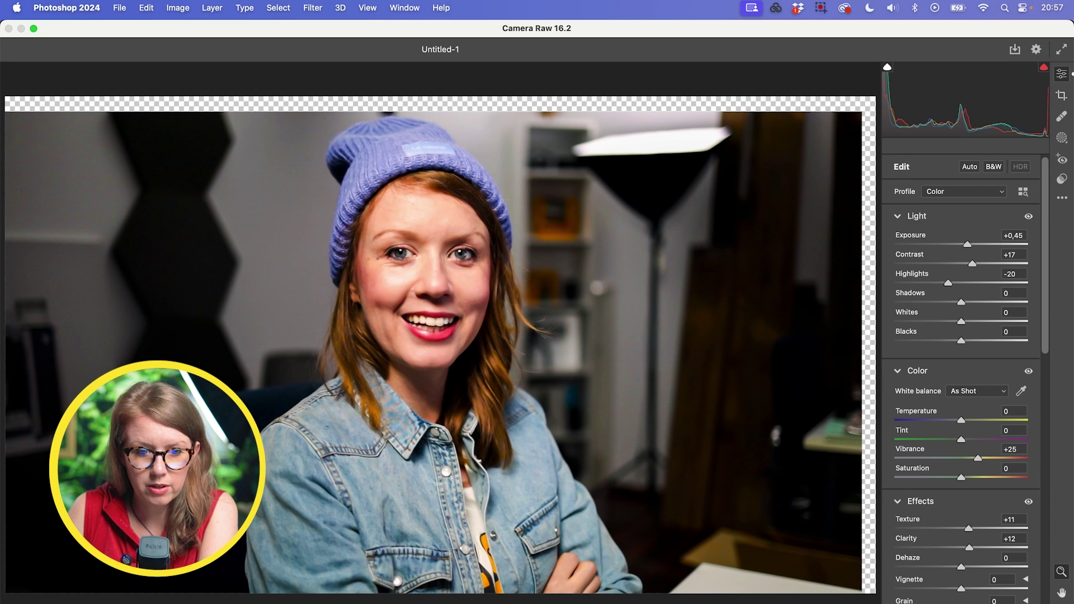
key(Return)
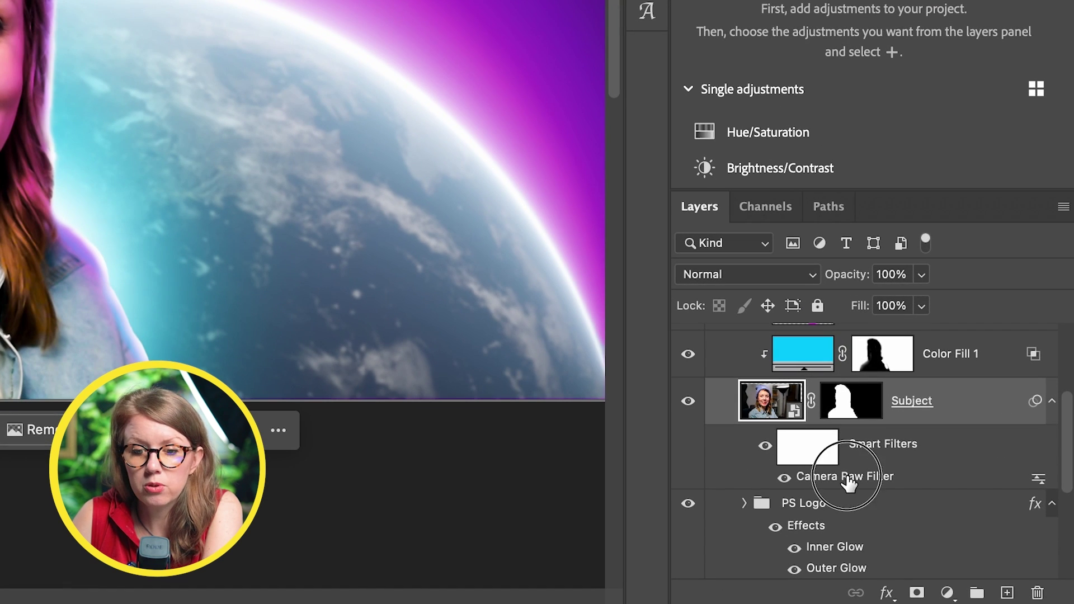
double_click(848, 478)
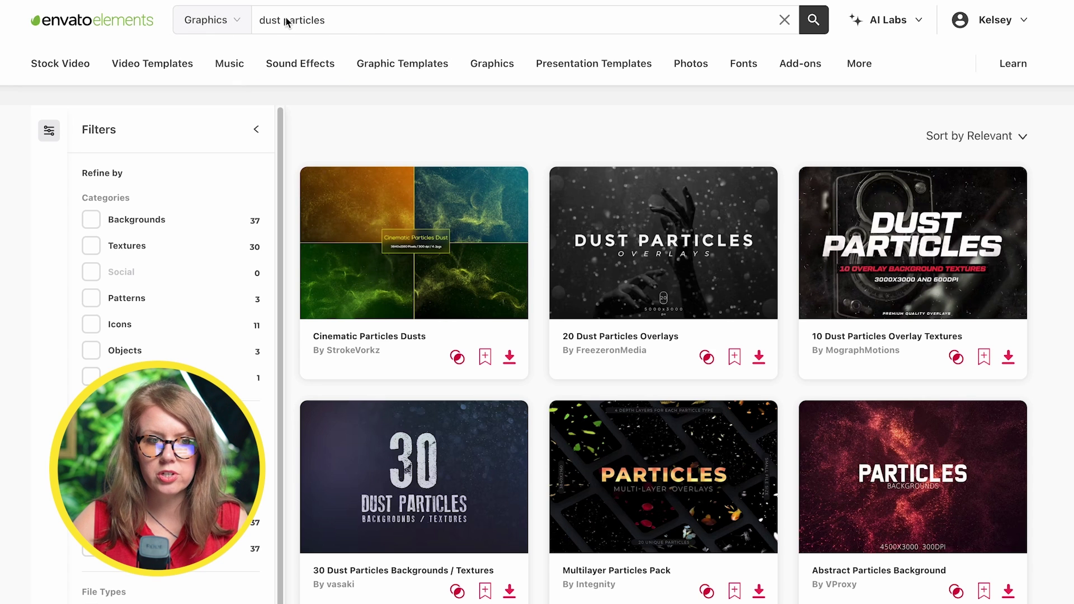
Open the '30 Dust Particles Backgrounds / Textures' item from the dust particles results
scroll(368, 373, down, 4)
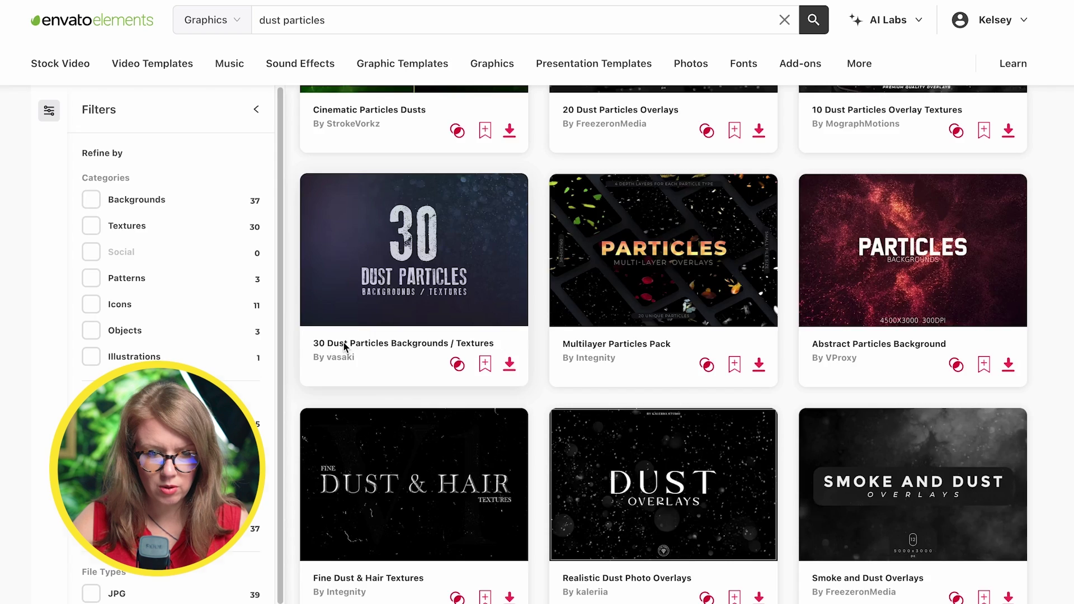
click(345, 347)
scroll(583, 358, down, 5)
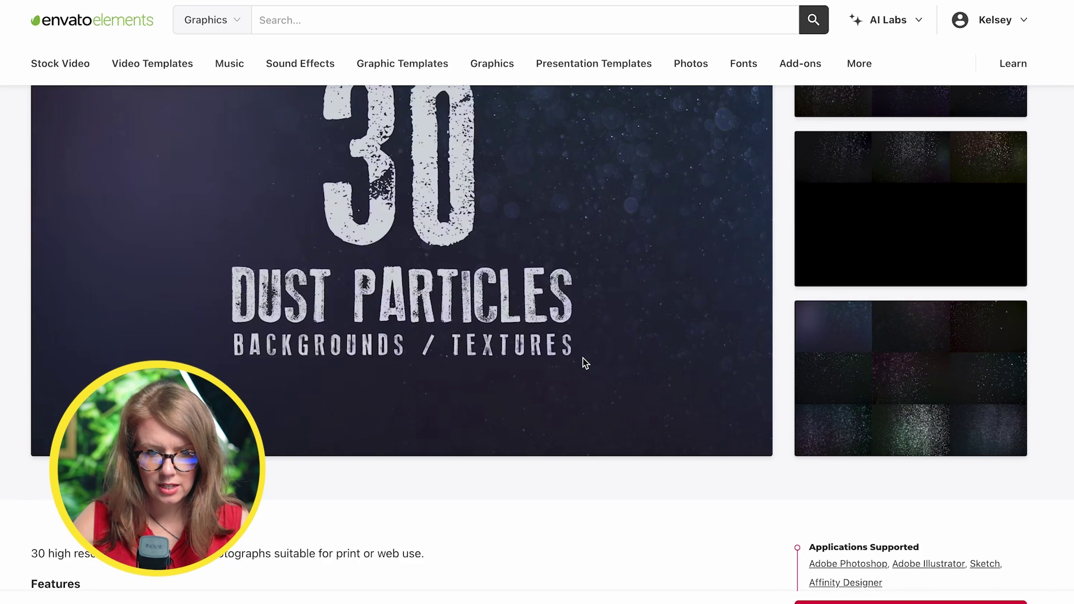
scroll(583, 358, up, 5)
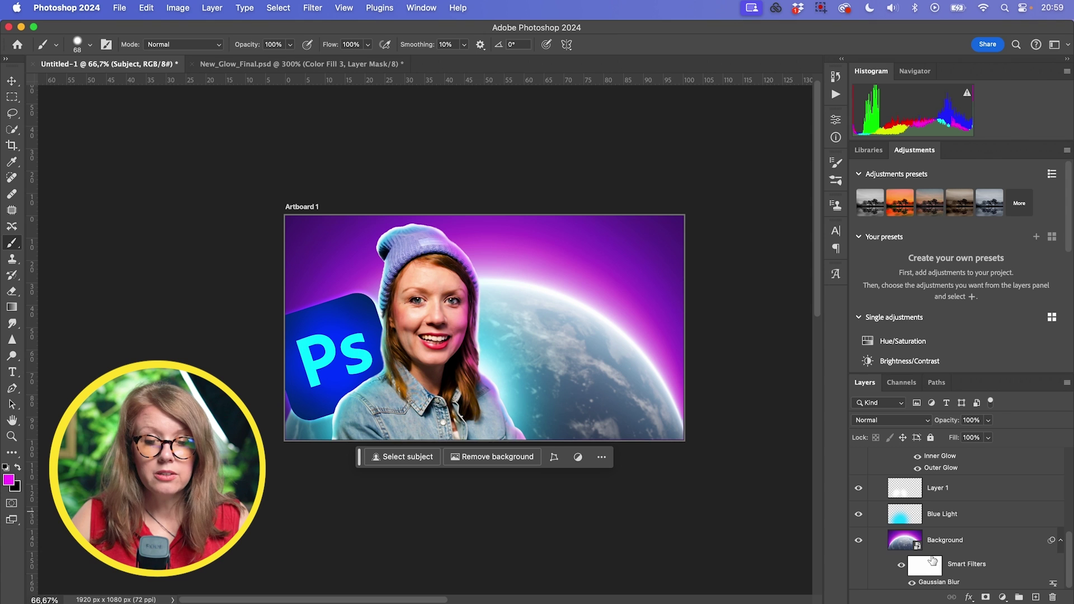
Place 27.jpg above the Background layer, scale it up over the canvas, and set it to Screen
click(952, 544)
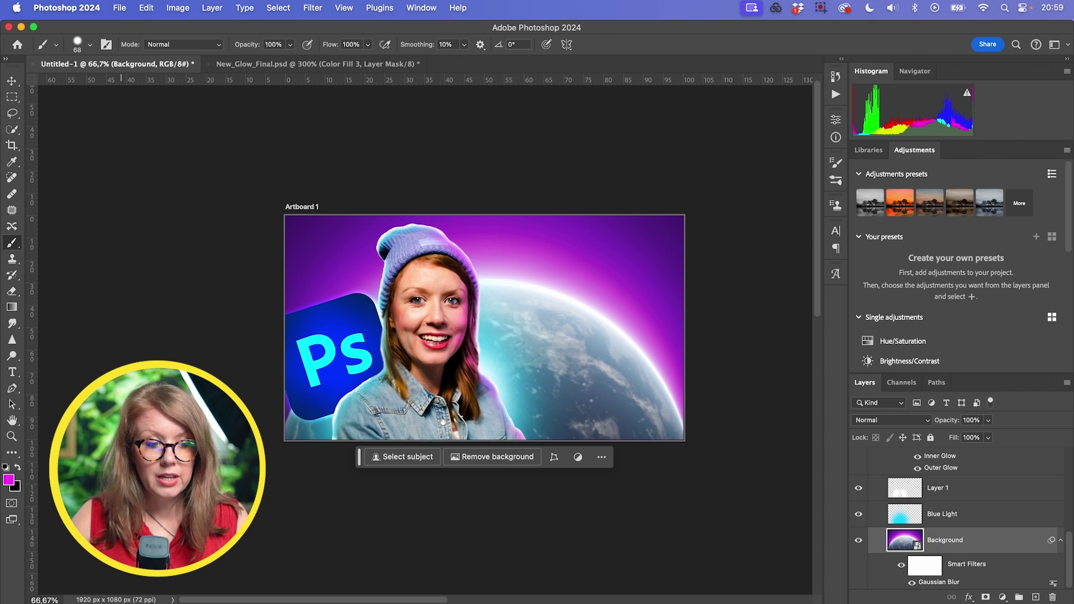
key(super+Tab)
drag(533, 392, 523, 304)
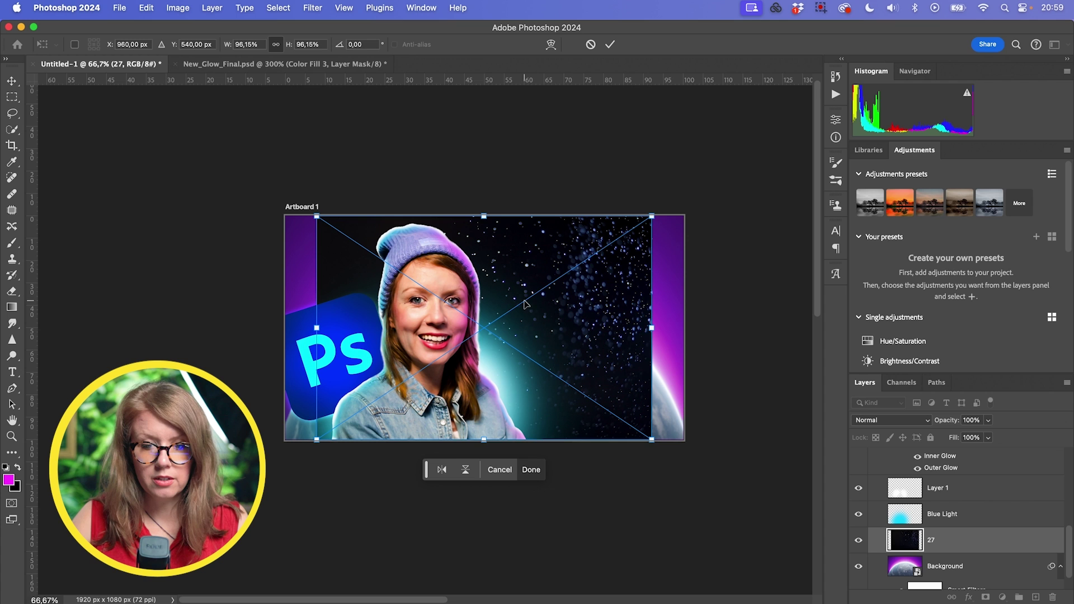
drag(653, 445, 725, 464)
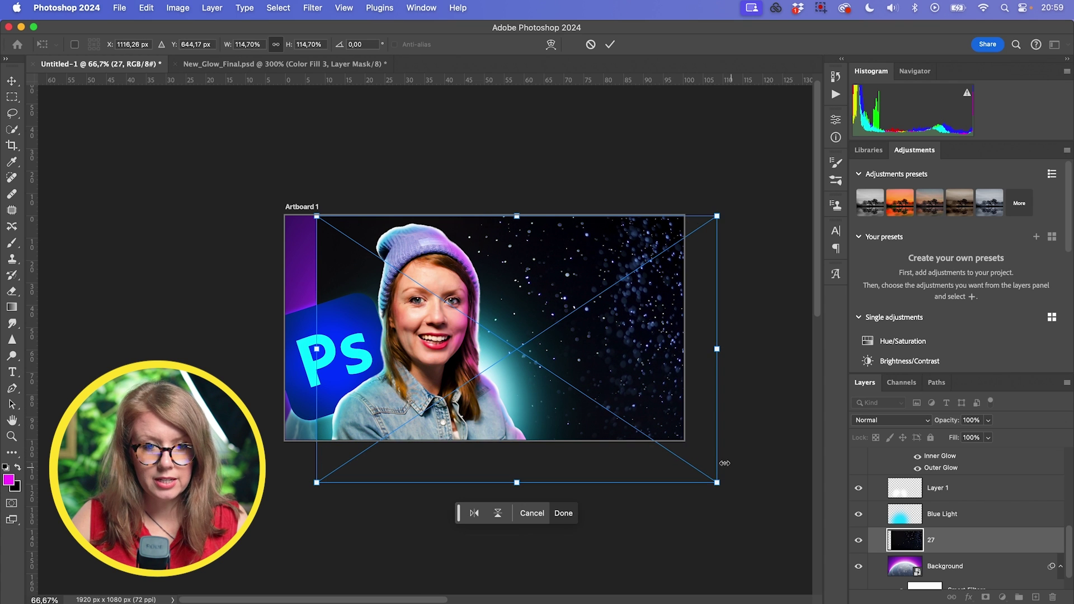
drag(316, 218, 252, 172)
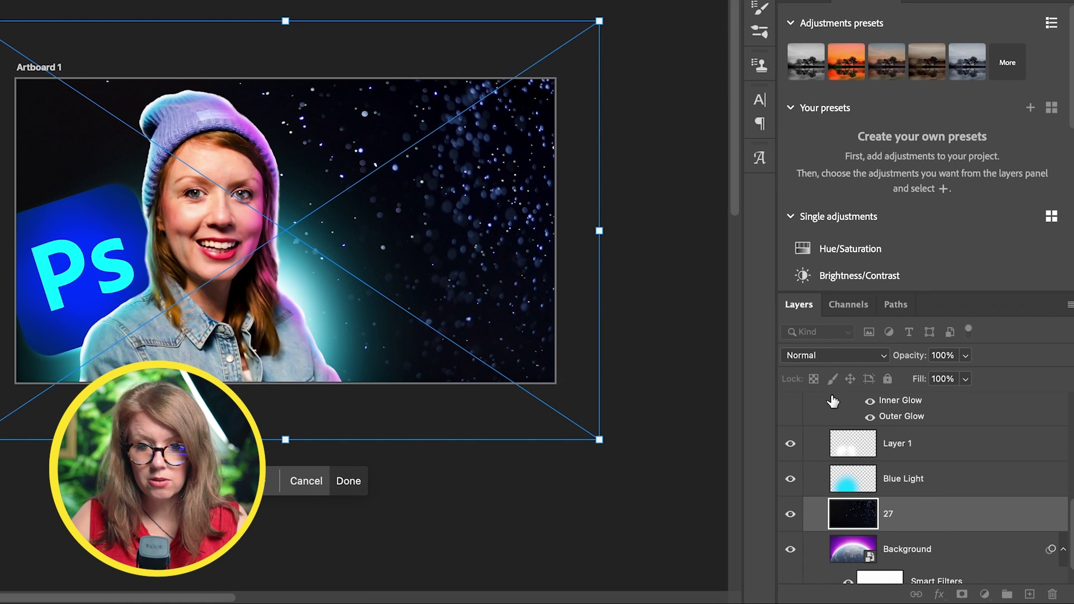
click(889, 421)
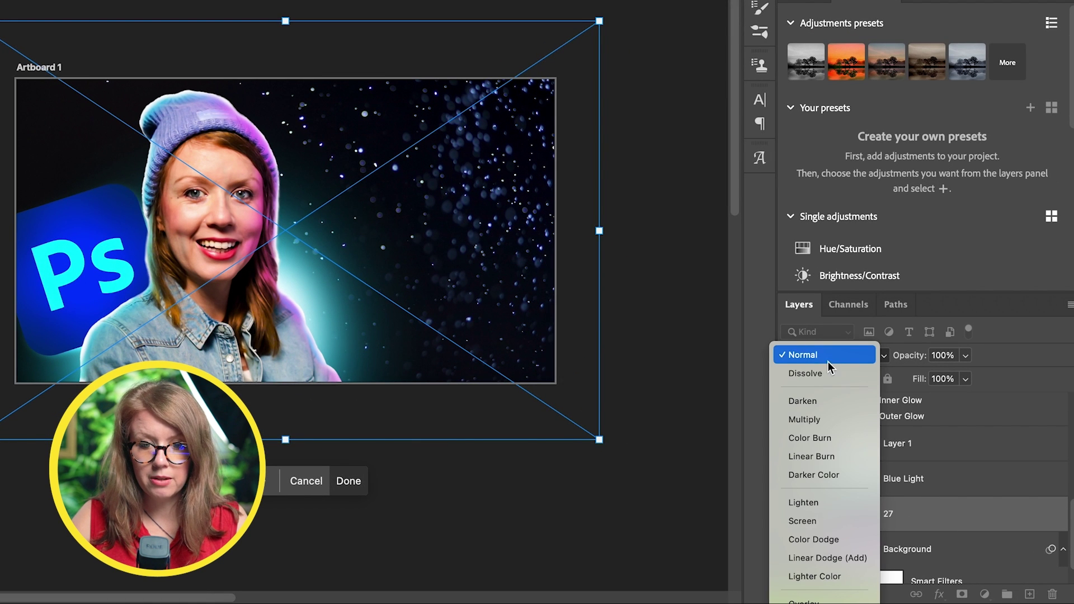
click(805, 522)
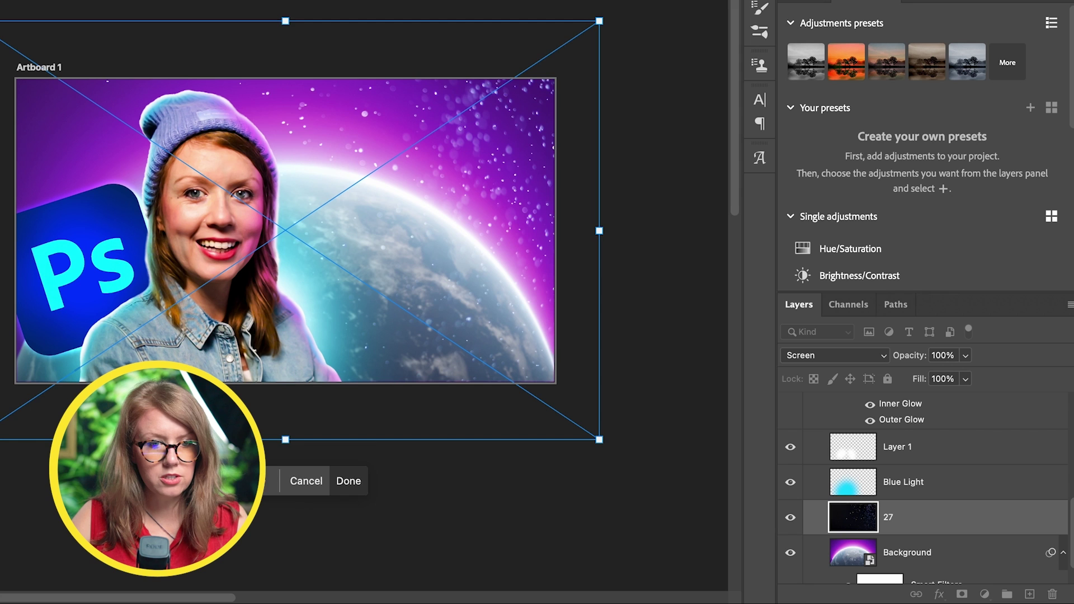
drag(285, 21, 311, 127)
click(448, 161)
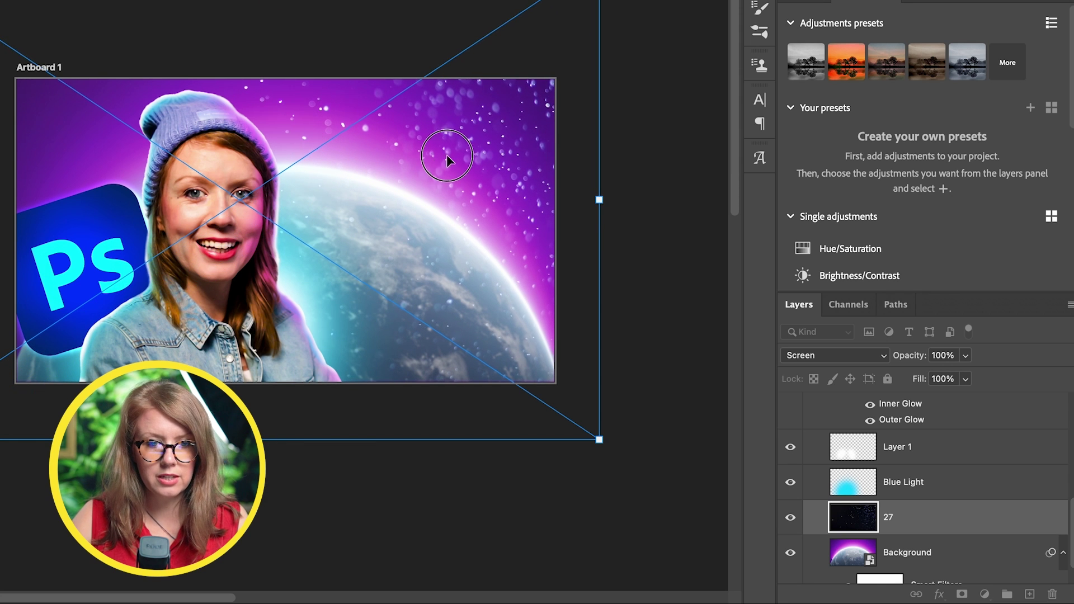
Soften the 27 particle layer with a 2.6 px Gaussian Blur
click(346, 8)
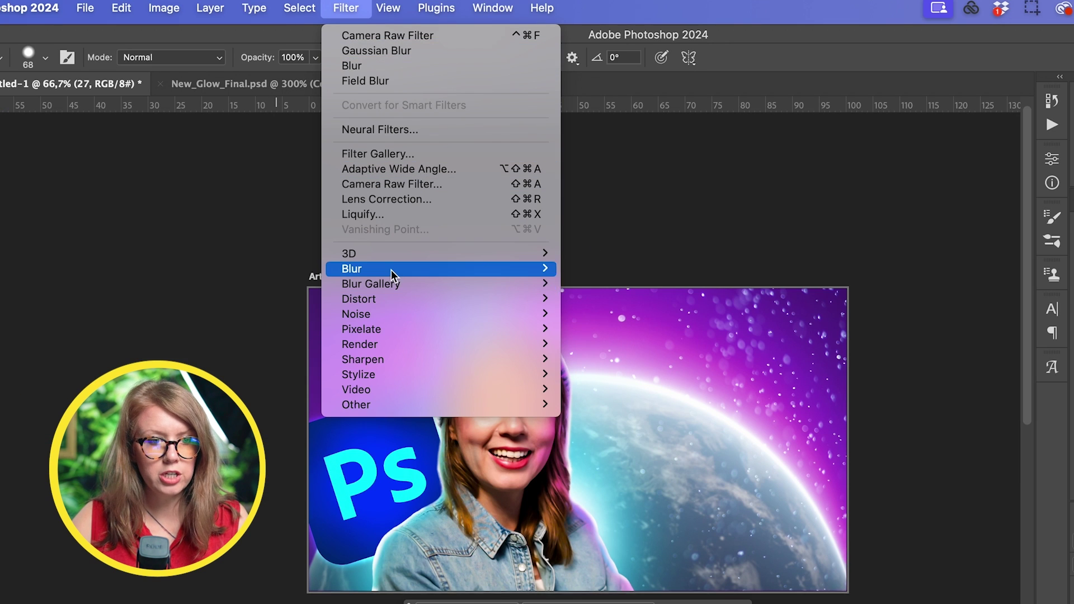
mouse_move(391, 270)
click(613, 330)
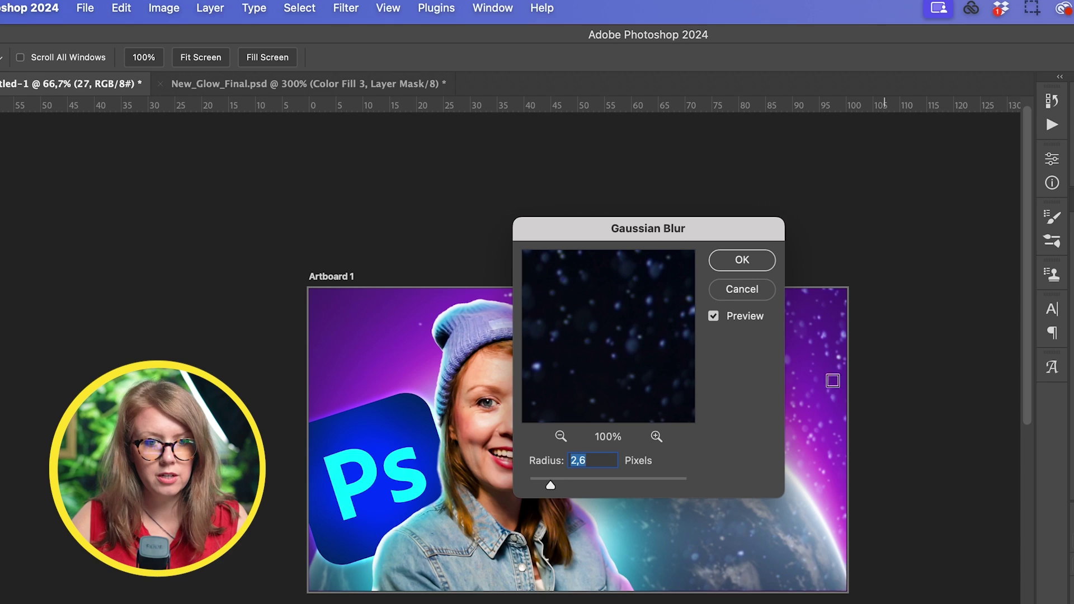
click(739, 262)
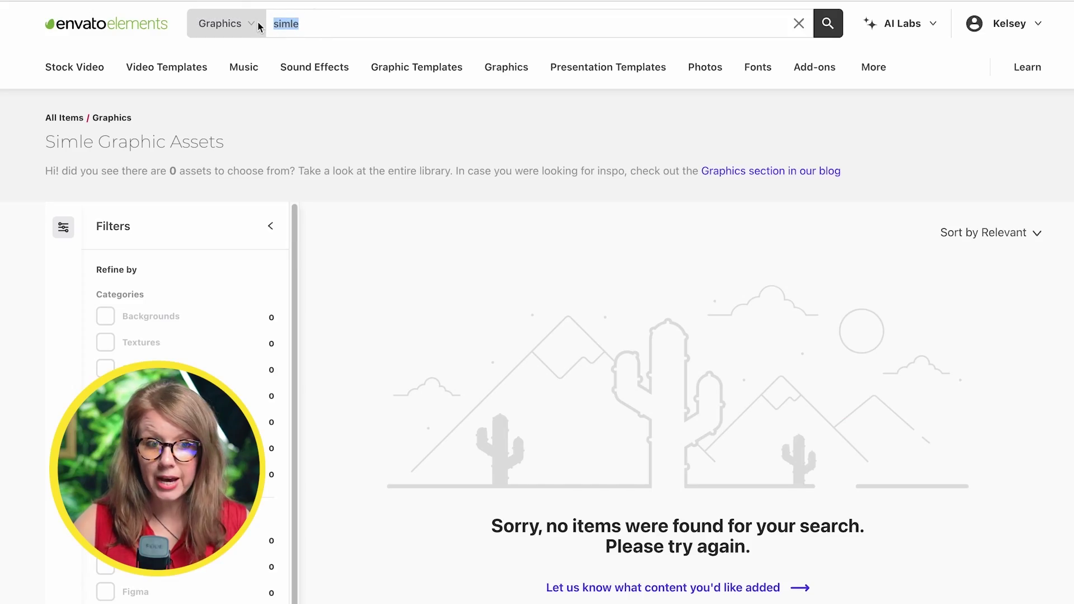
Search Envato Elements for 'simple arrow'
text(sim)
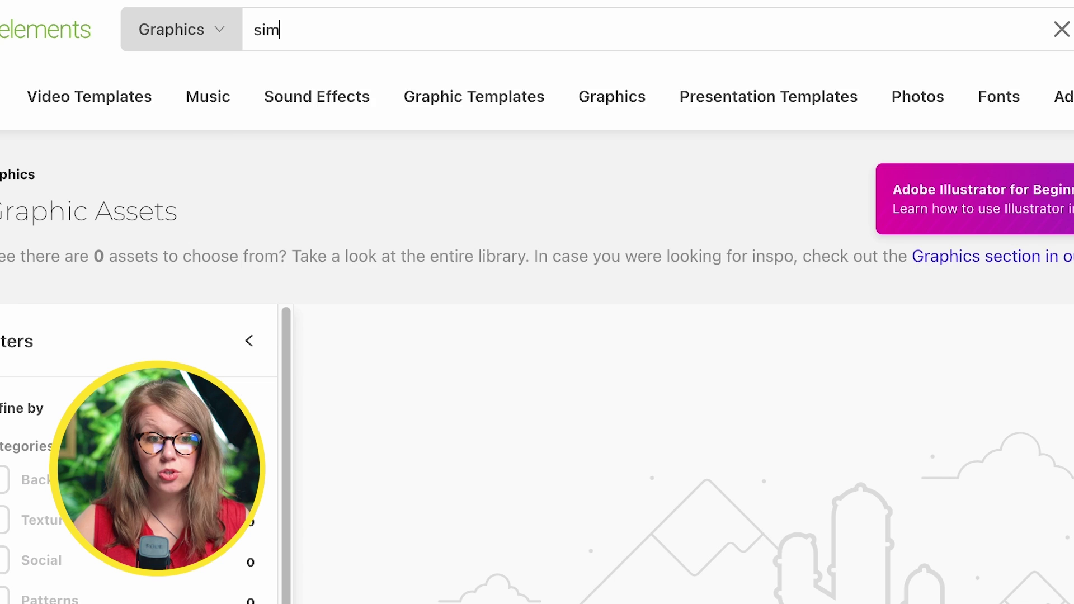
text(ple l)
key(BackSpace)
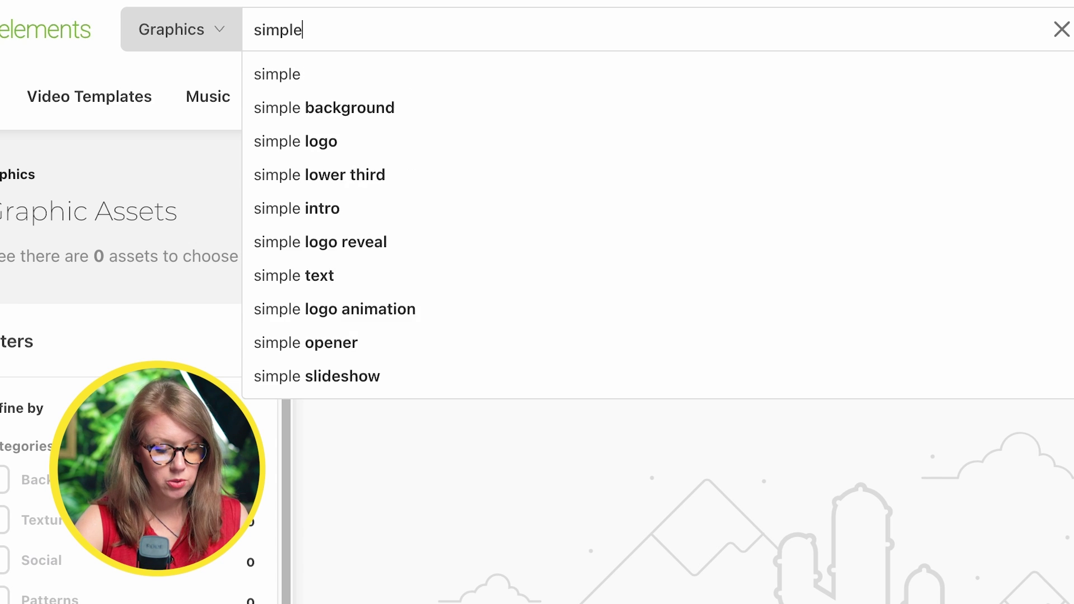
text(a)
key(BackSpace)
text(arrow)
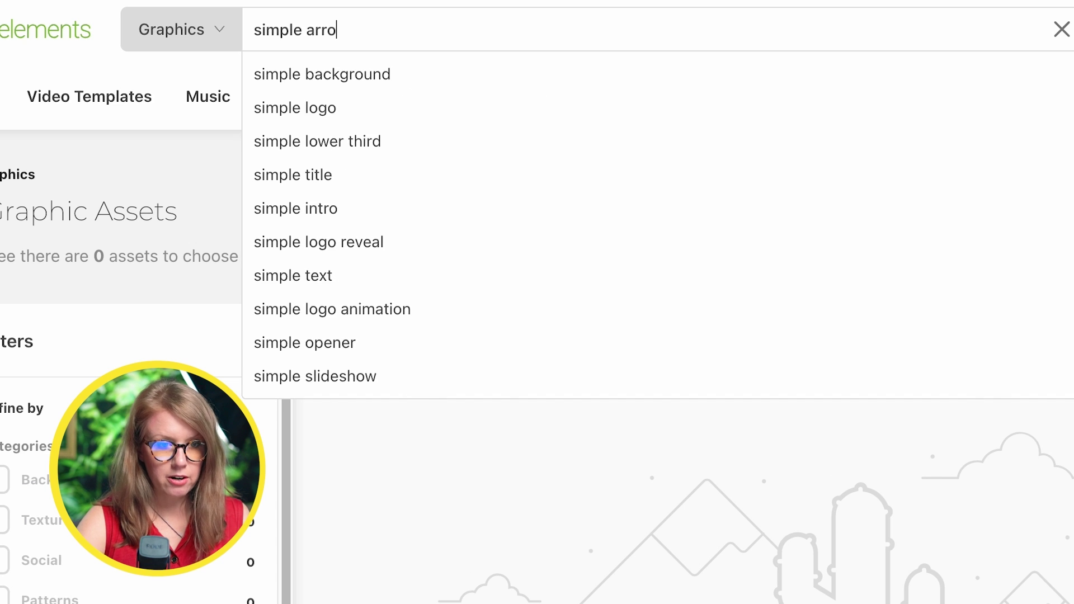
key(Return)
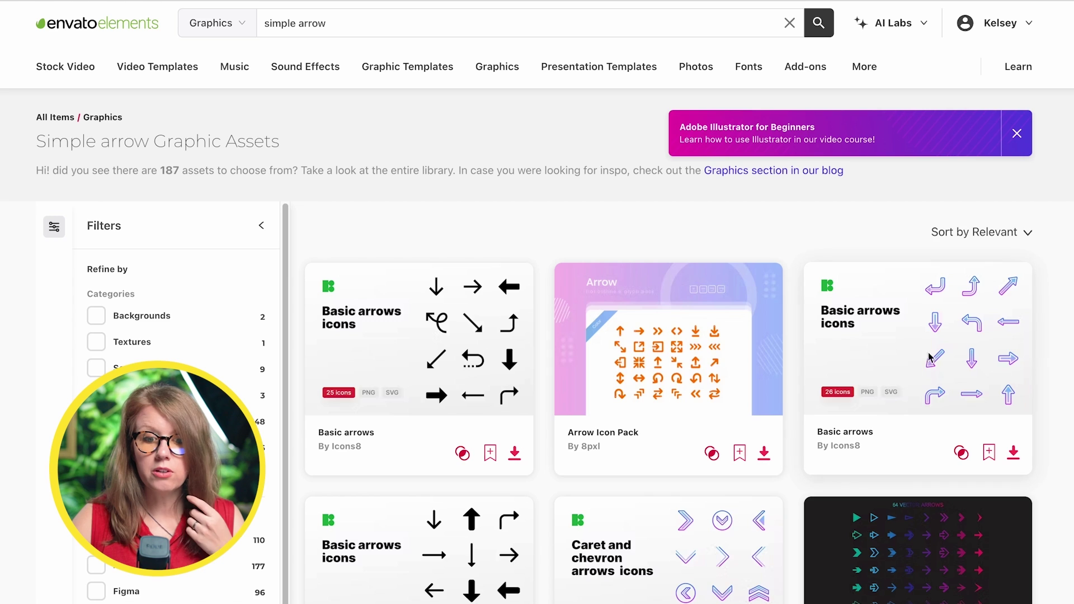
Download the Basic arrows pack into the Ps Thumbnail project
scroll(494, 325, down, 3)
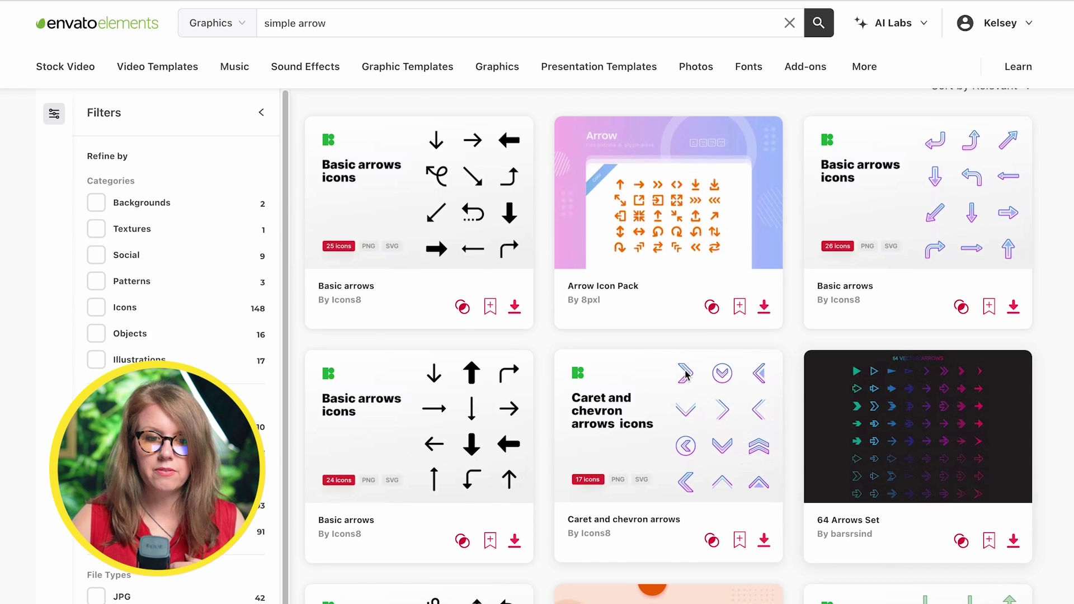
click(514, 307)
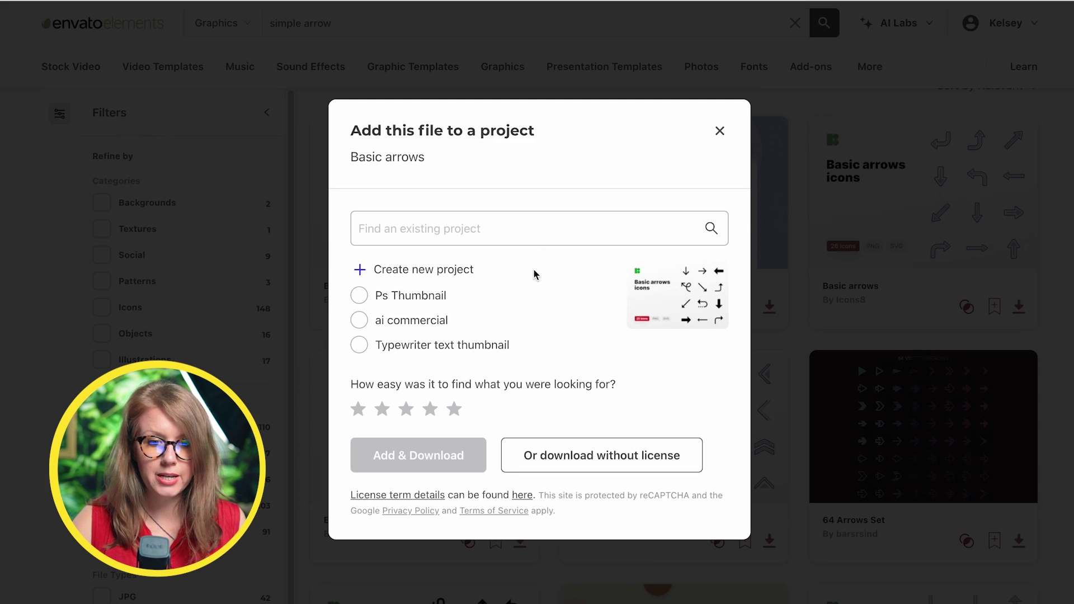
click(359, 296)
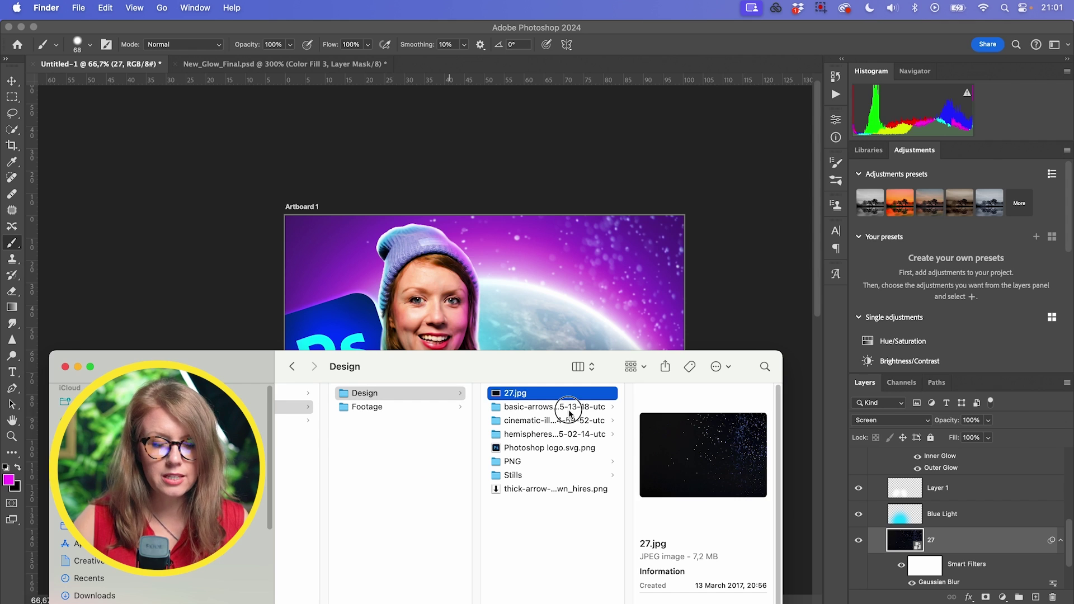
Place the thick down-arrow PNG from the basic-arrows folder onto the thumbnail
click(596, 408)
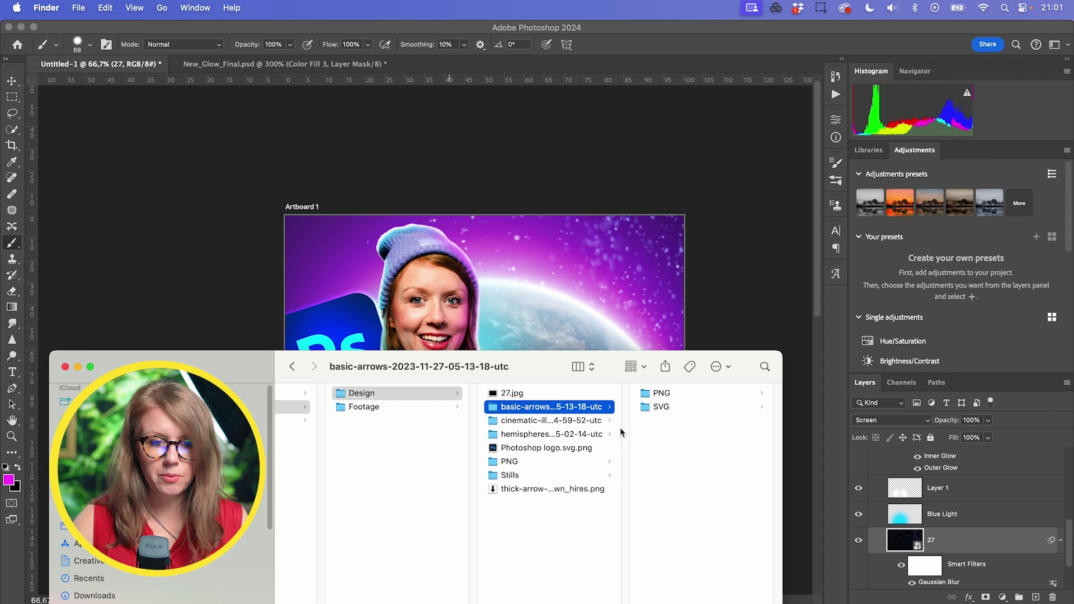
click(557, 496)
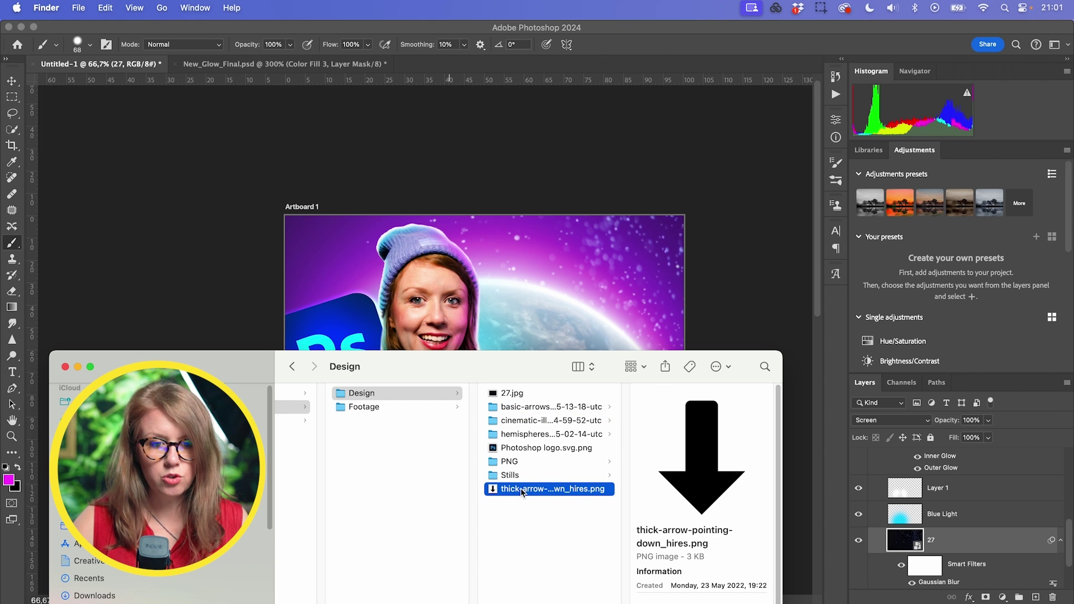
mouse_move(522, 492)
mouse_down()
mouse_move(504, 294)
mouse_move(523, 369)
mouse_up()
key(Return)
key(b)
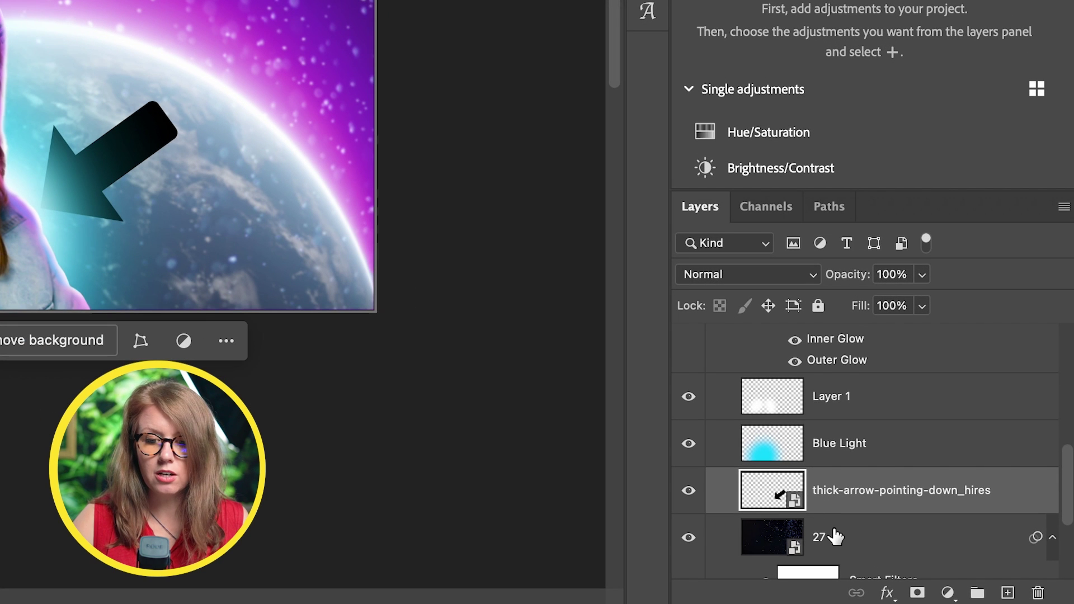
Give the arrow a yellow (#fff607) Color Overlay with Normal blend mode
scroll(837, 511, down, 1)
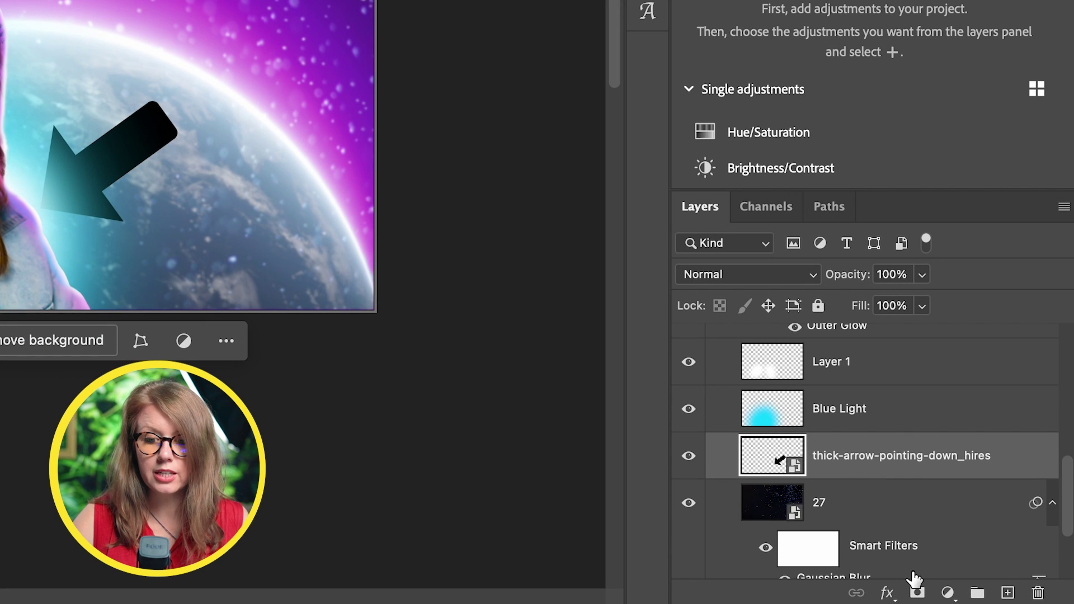
click(880, 598)
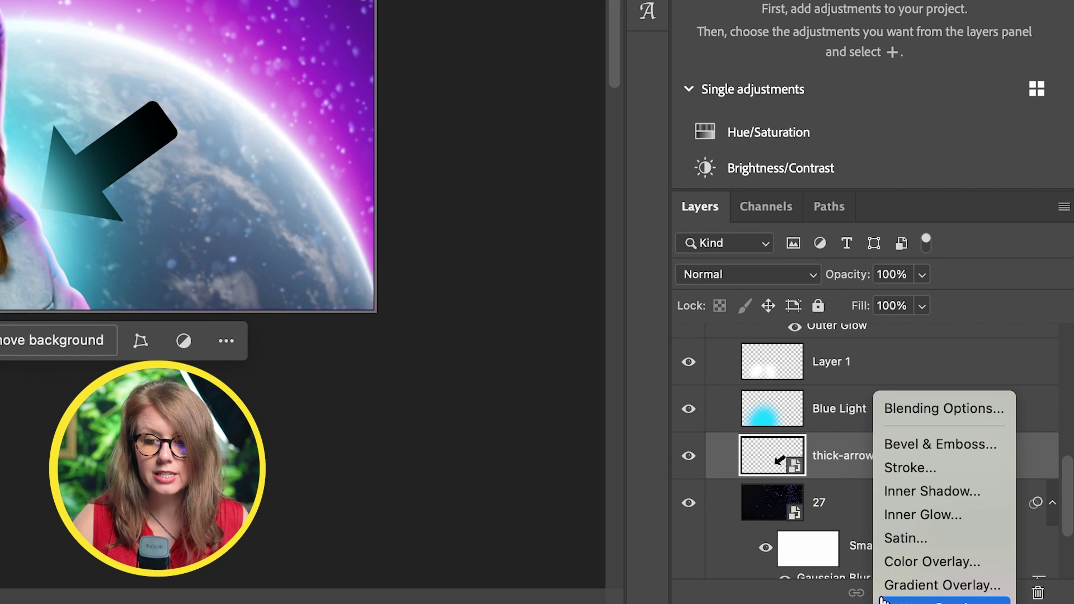
click(916, 571)
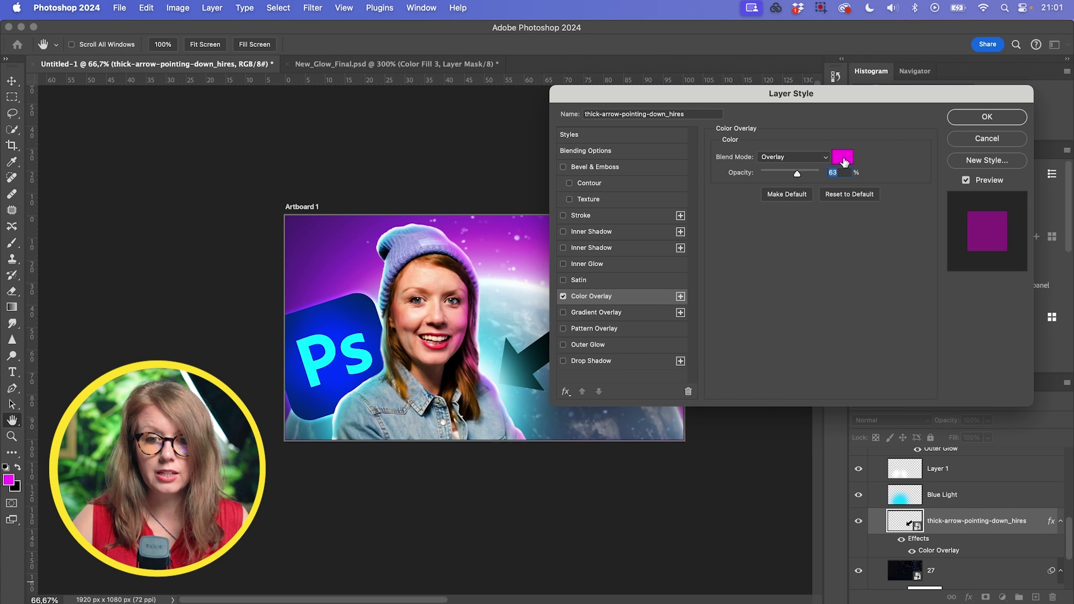
click(844, 159)
click(641, 411)
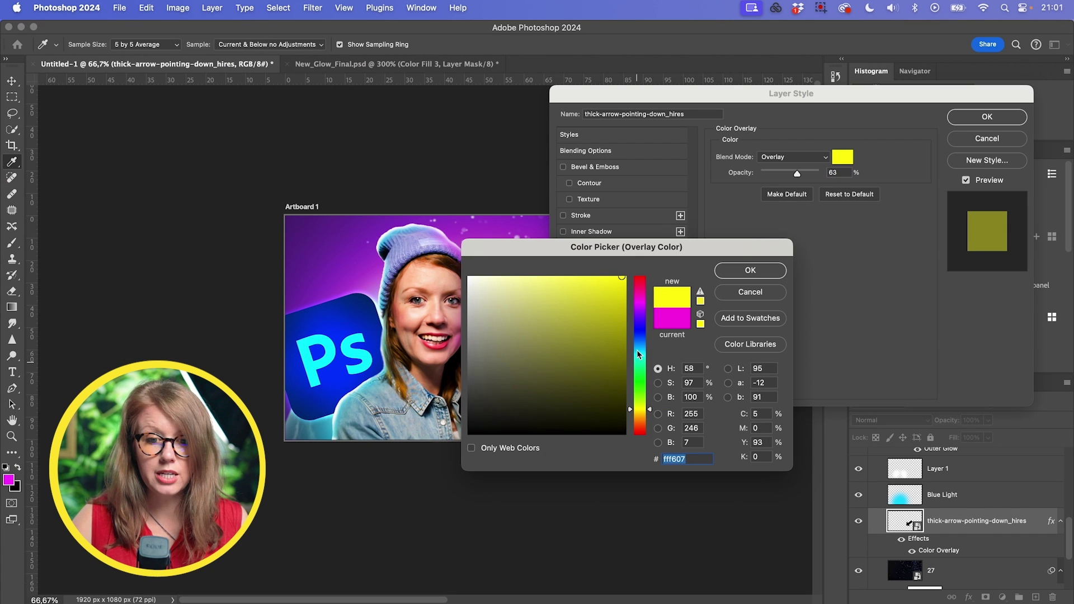
click(744, 269)
click(789, 158)
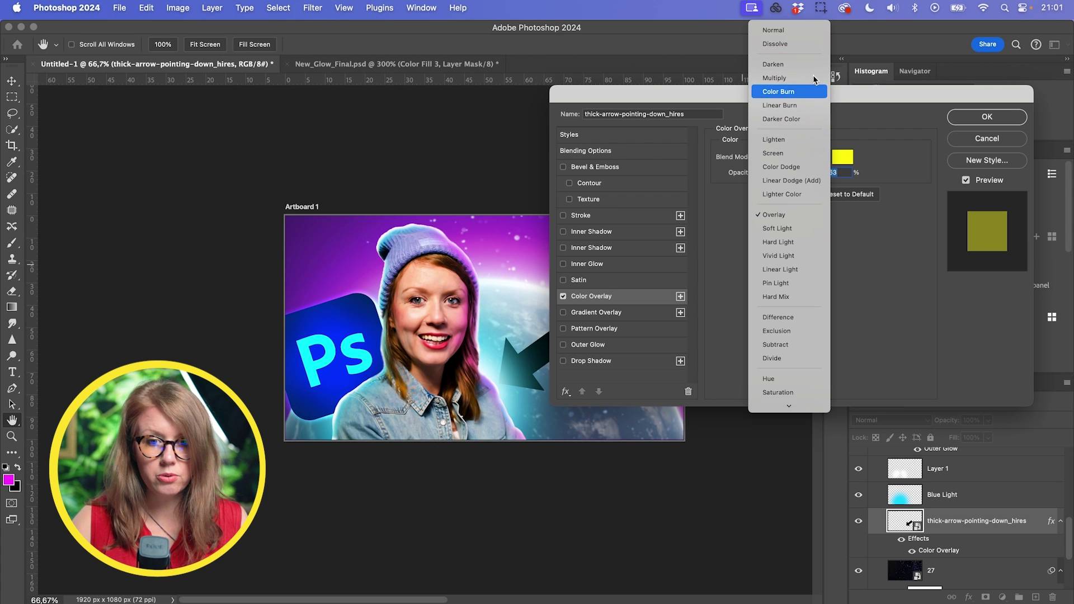
click(784, 29)
click(991, 119)
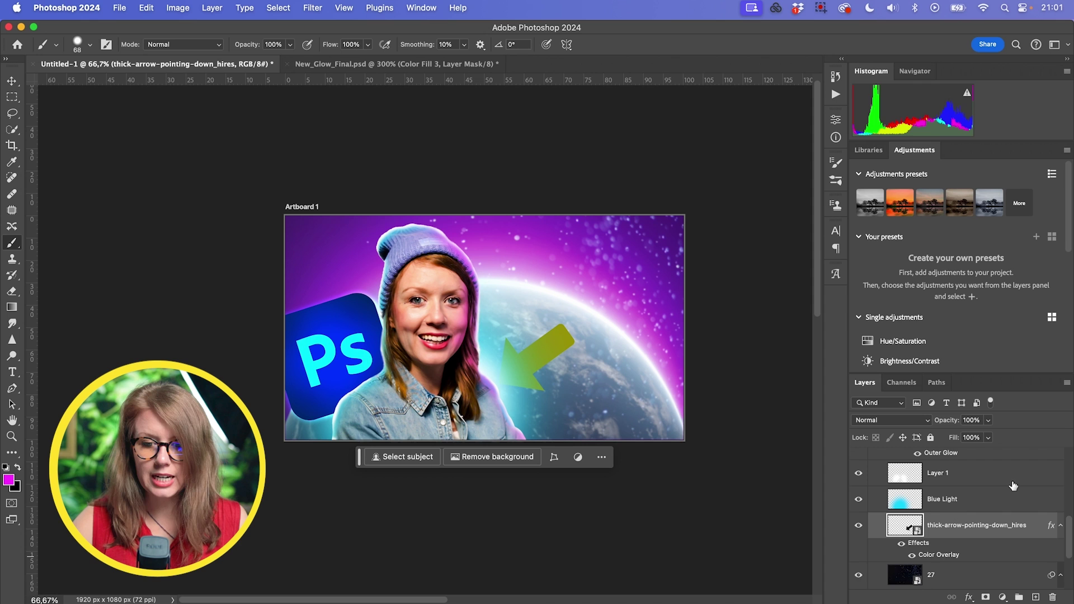
Drag the arrow layer higher up the Layers panel stack
scroll(963, 537, up, 1)
mouse_move(962, 539)
mouse_down()
mouse_move(948, 476)
mouse_move(952, 520)
mouse_up()
drag(855, 424, 851, 364)
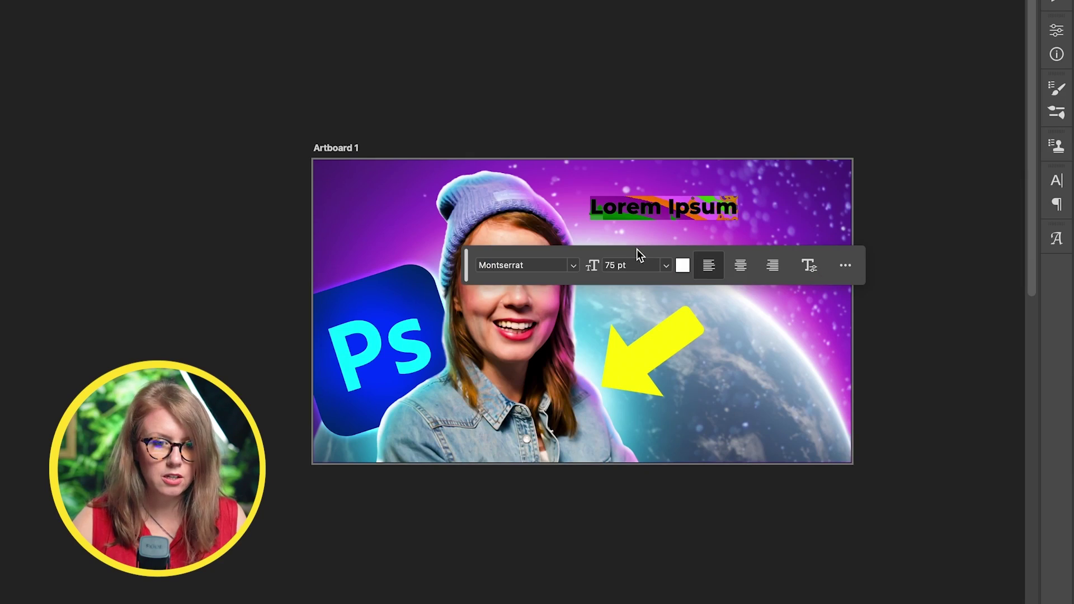
Change the placeholder to a large 'G' and move it above the planet
text(G)
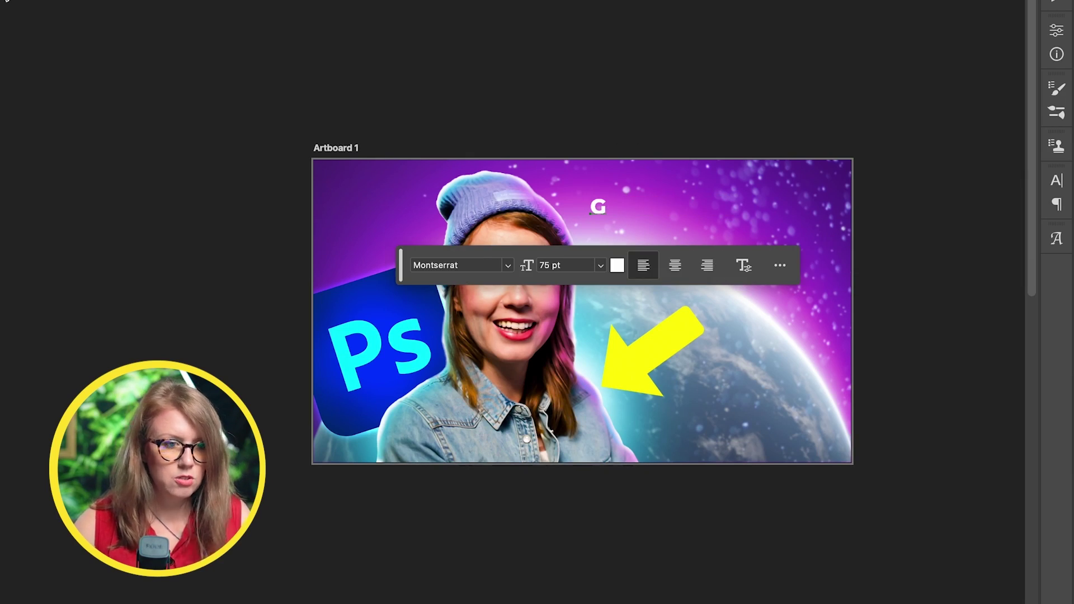
key(super)
mouse_move(611, 224)
mouse_down()
mouse_move(679, 271)
mouse_move(622, 257)
mouse_move(606, 238)
mouse_up()
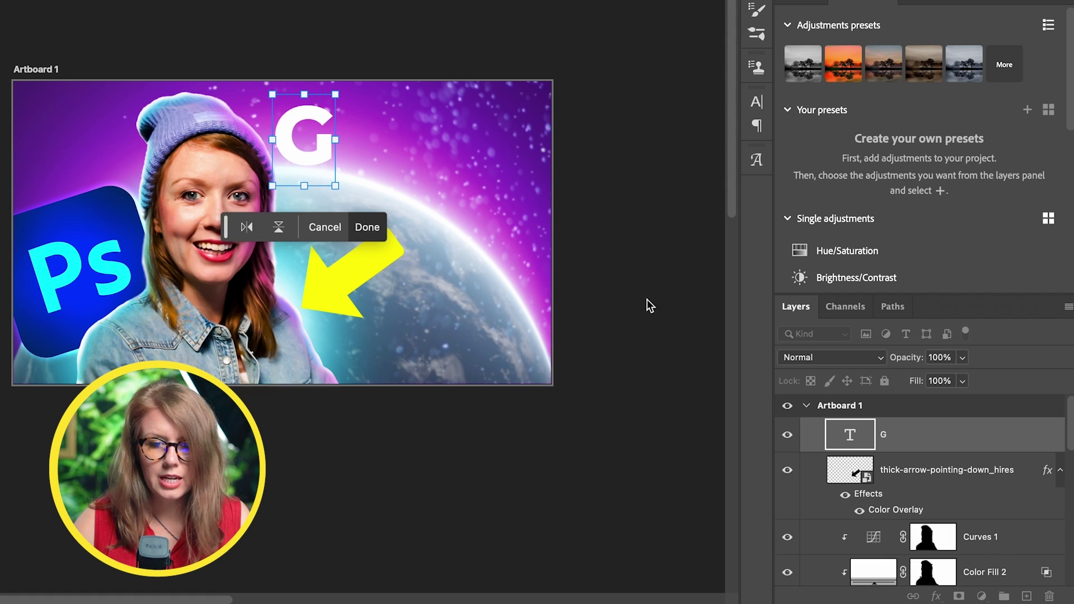
Lock all on the dust layer 27
scroll(887, 484, down, 4)
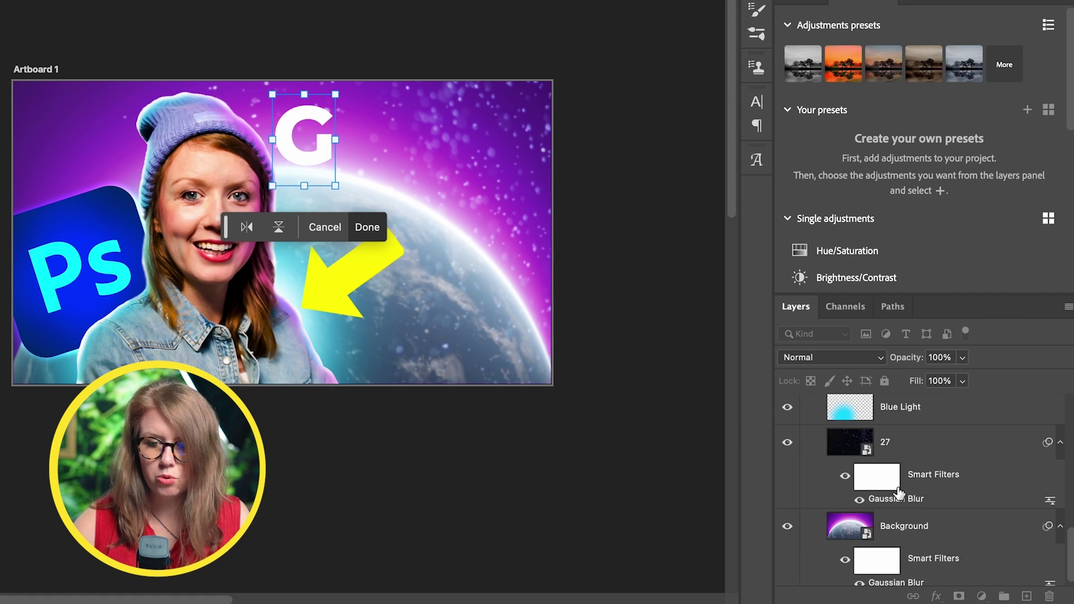
click(893, 439)
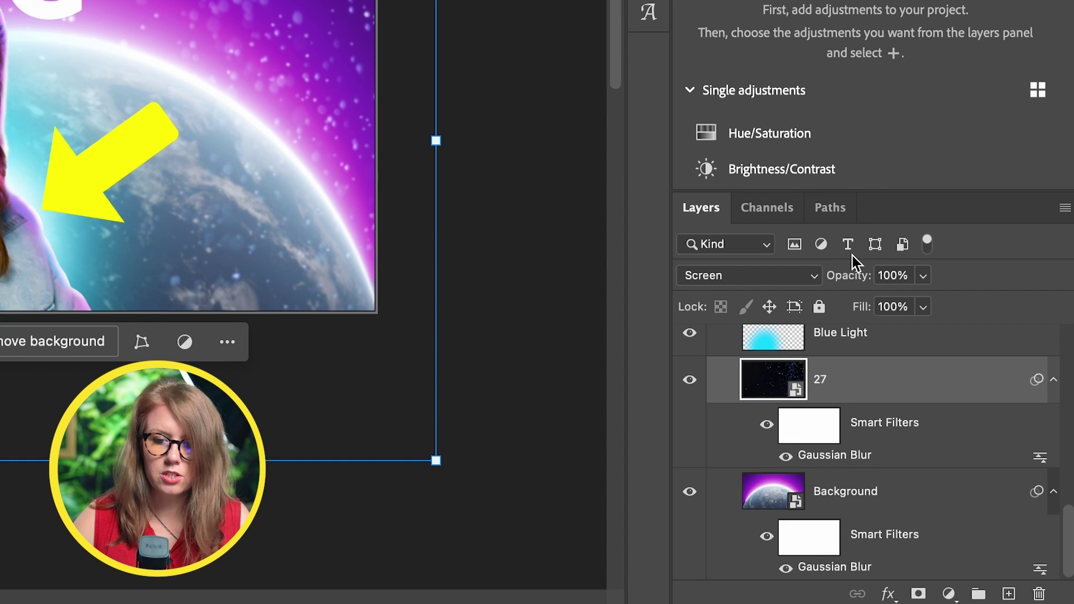
click(819, 307)
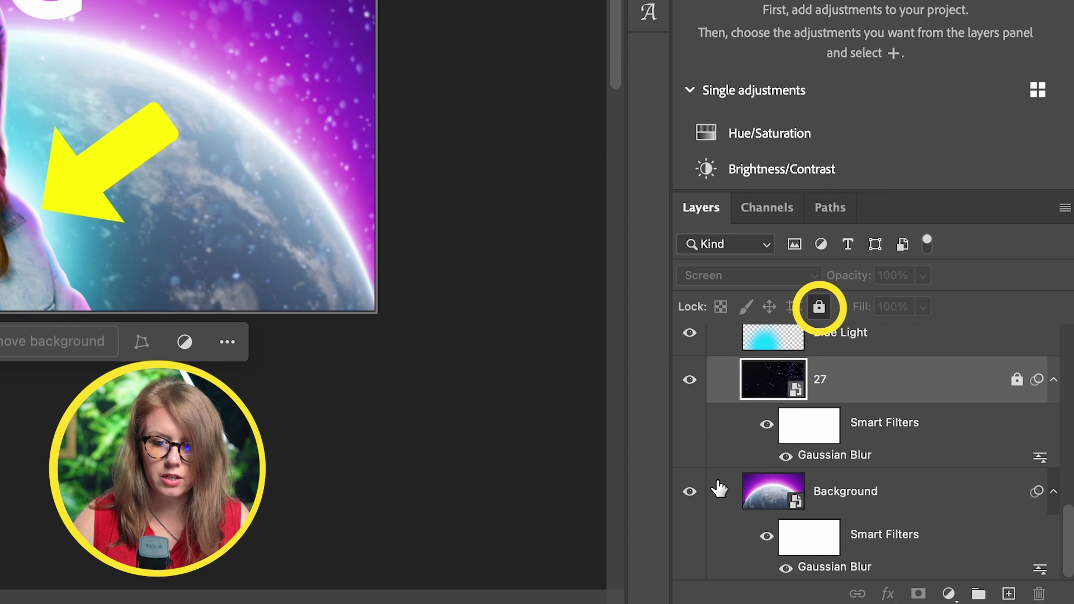
Shift the Background image slightly downward
click(733, 491)
drag(300, 228, 301, 253)
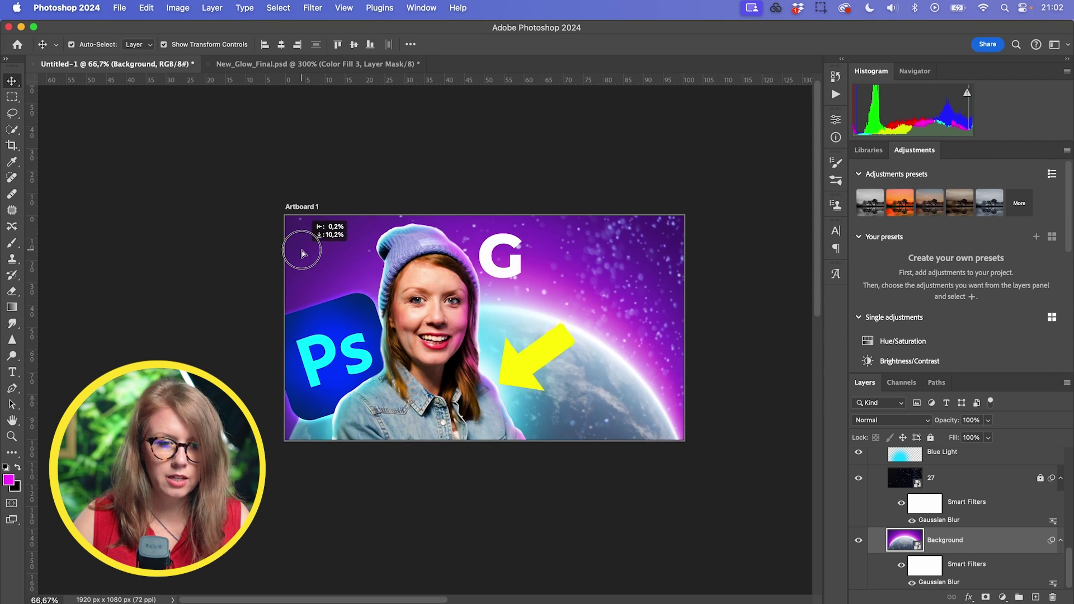
click(519, 261)
Move the G toward the planet's edge and duplicate it as an 'L'
drag(519, 261, 535, 330)
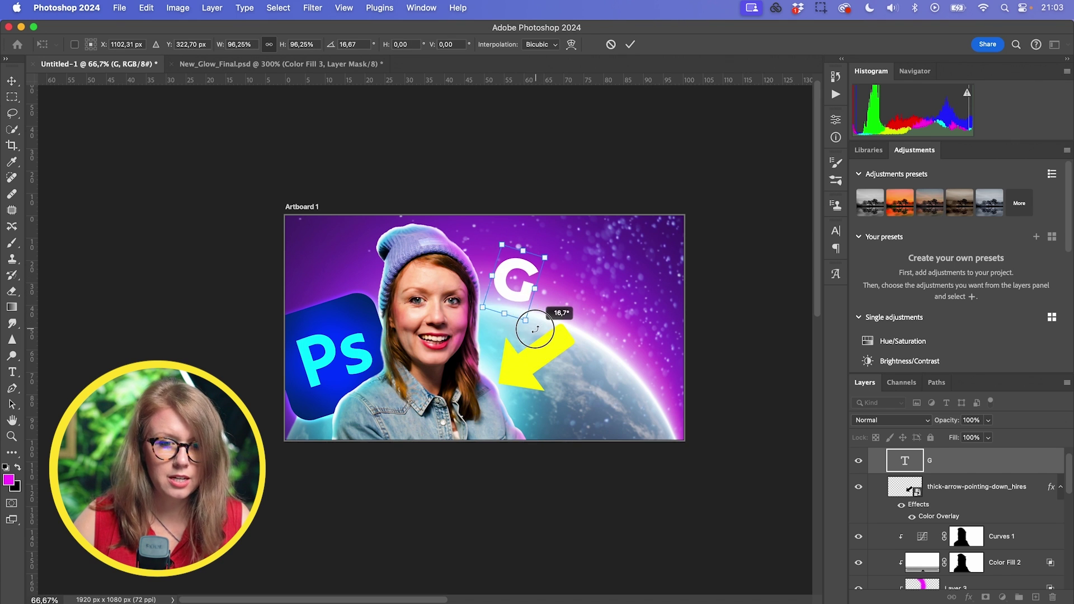
key(Escape)
drag(509, 280, 556, 281)
double_click(555, 281)
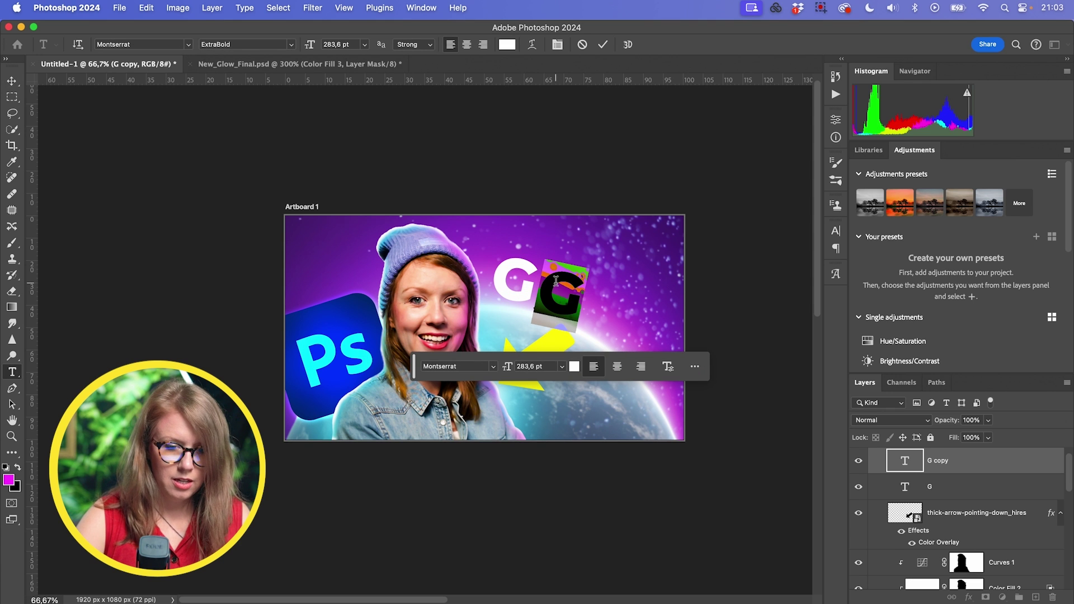
text(L)
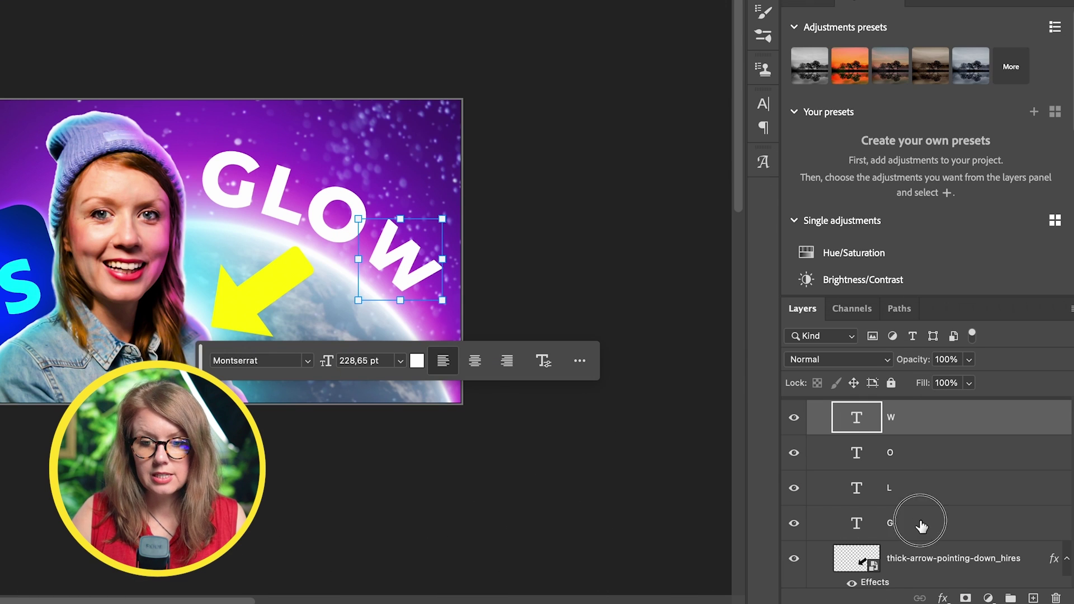
Group the four G, L, O, W letter layers into a group named GLOW
click(953, 541)
shift+click(929, 417)
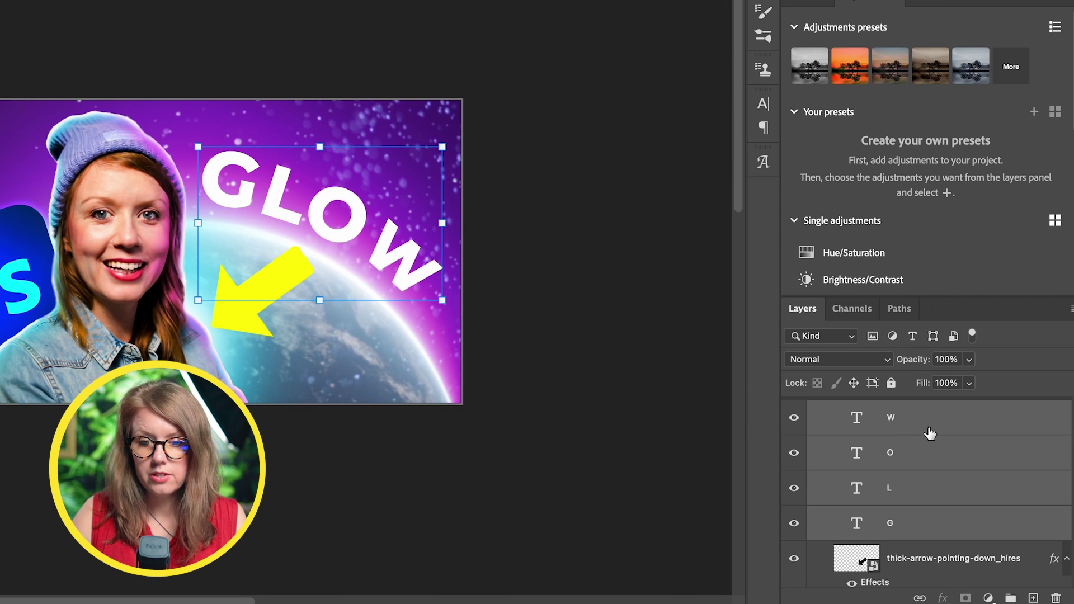
click(1009, 597)
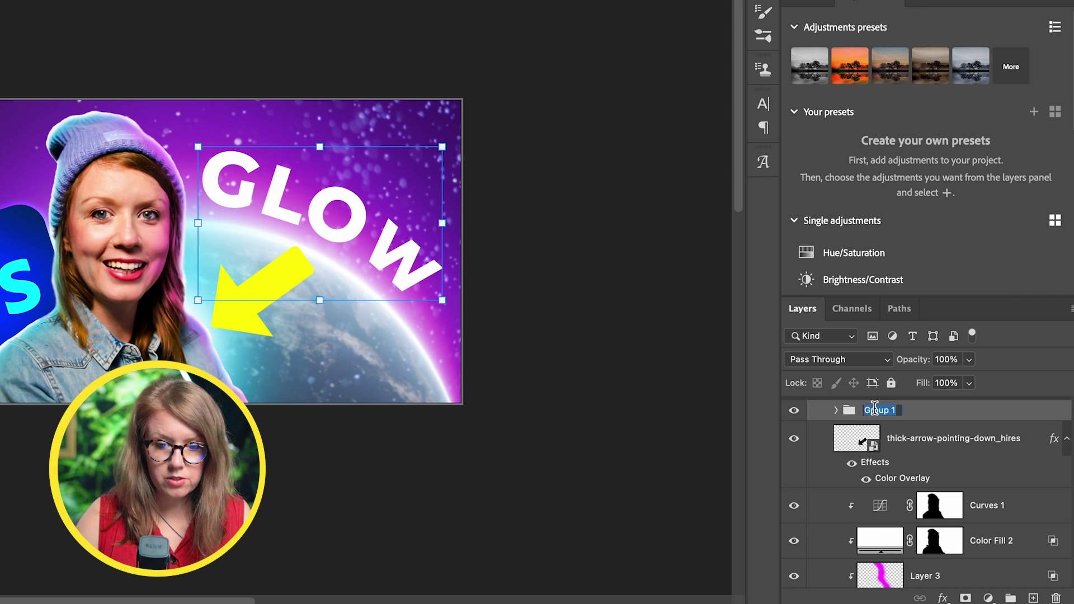
text(GLOW)
key(Return)
click(212, 7)
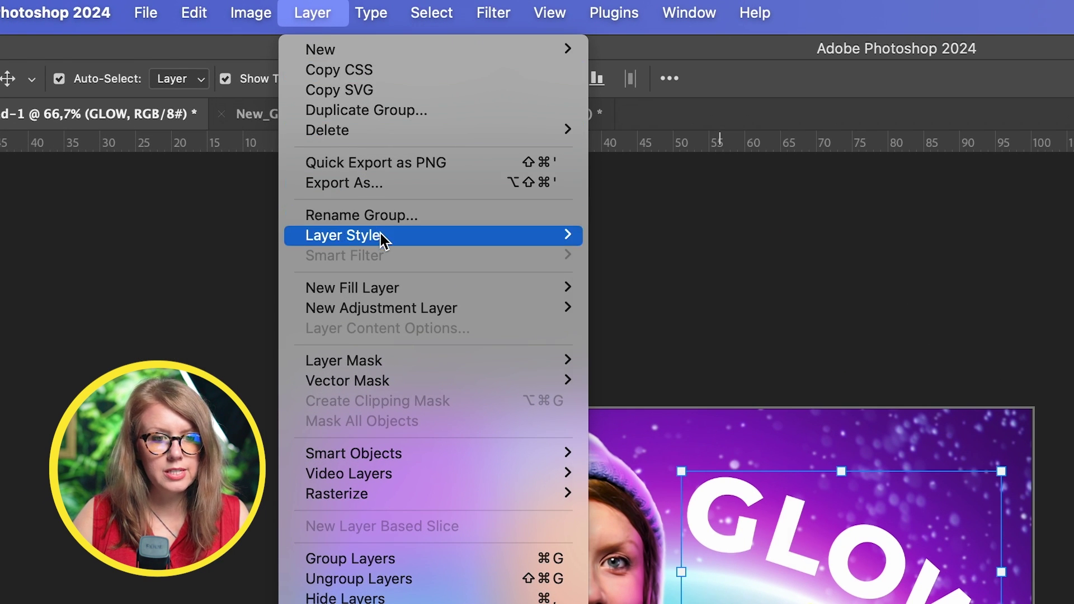
Apply Outer Glow to the GLOW group and a Drop Shadow to the yellow arrow
mouse_move(380, 235)
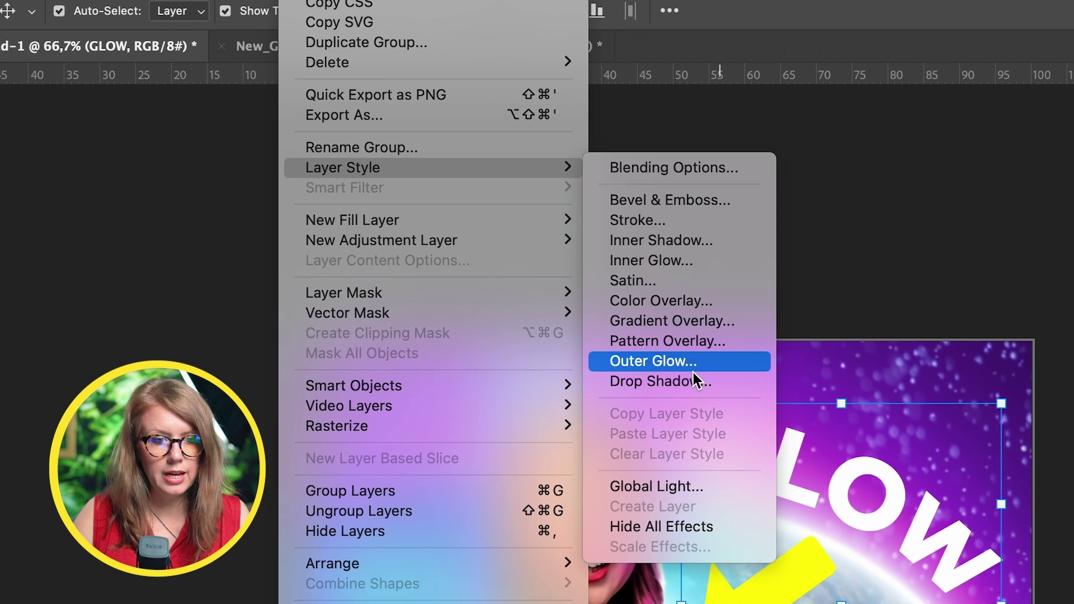
key(Escape)
click(811, 569)
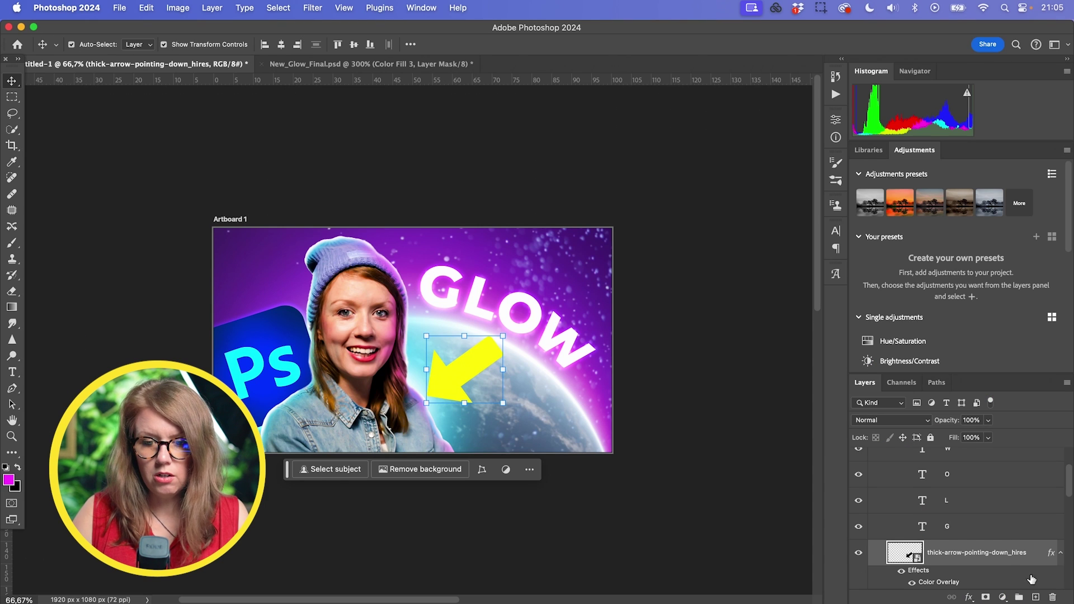
scroll(1005, 534, down, 1)
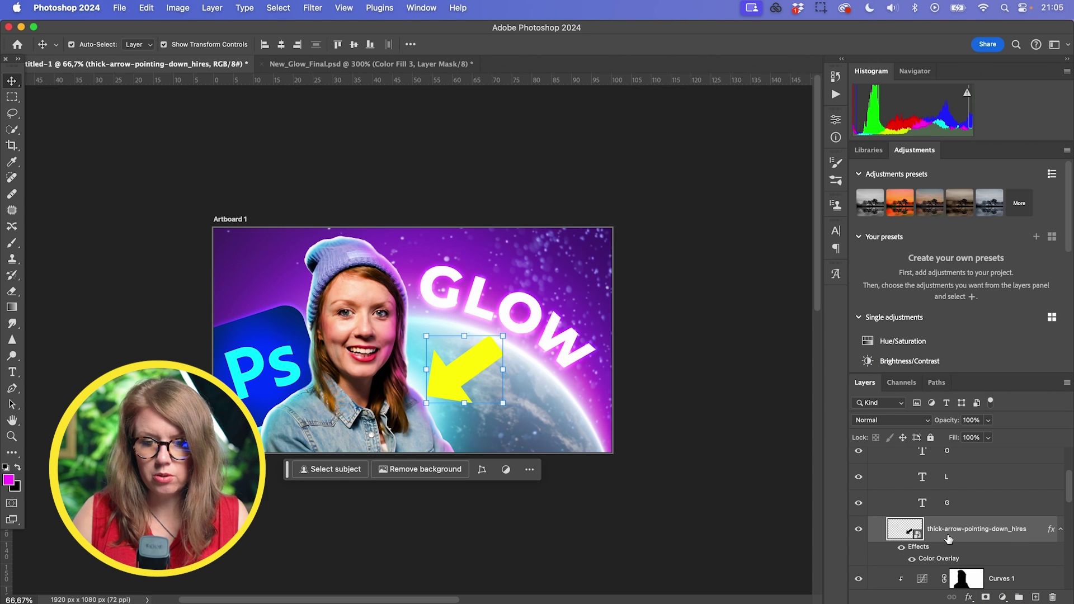
click(218, 8)
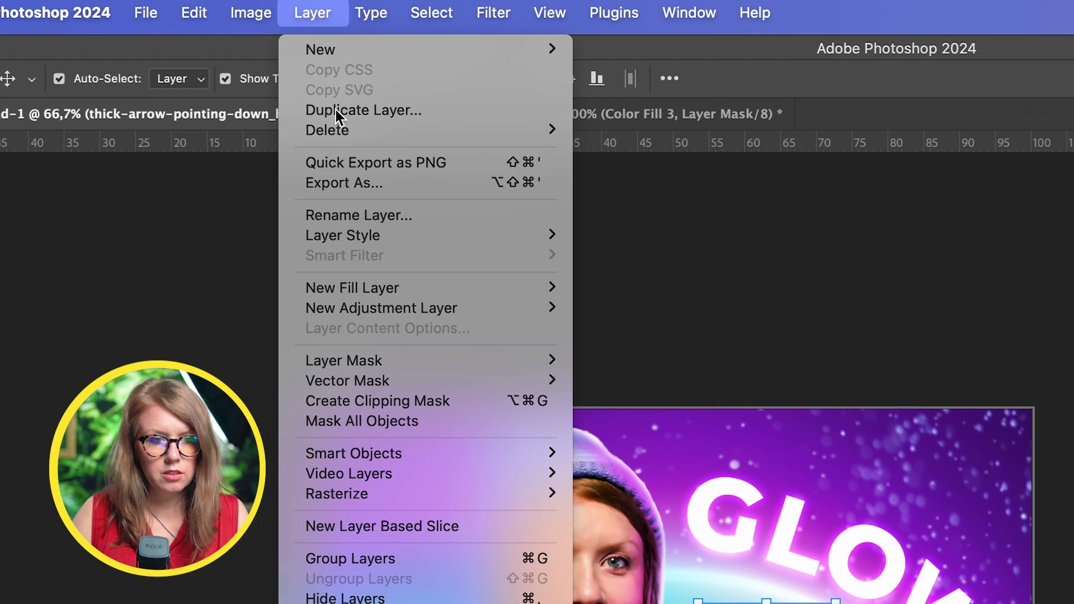
mouse_move(378, 234)
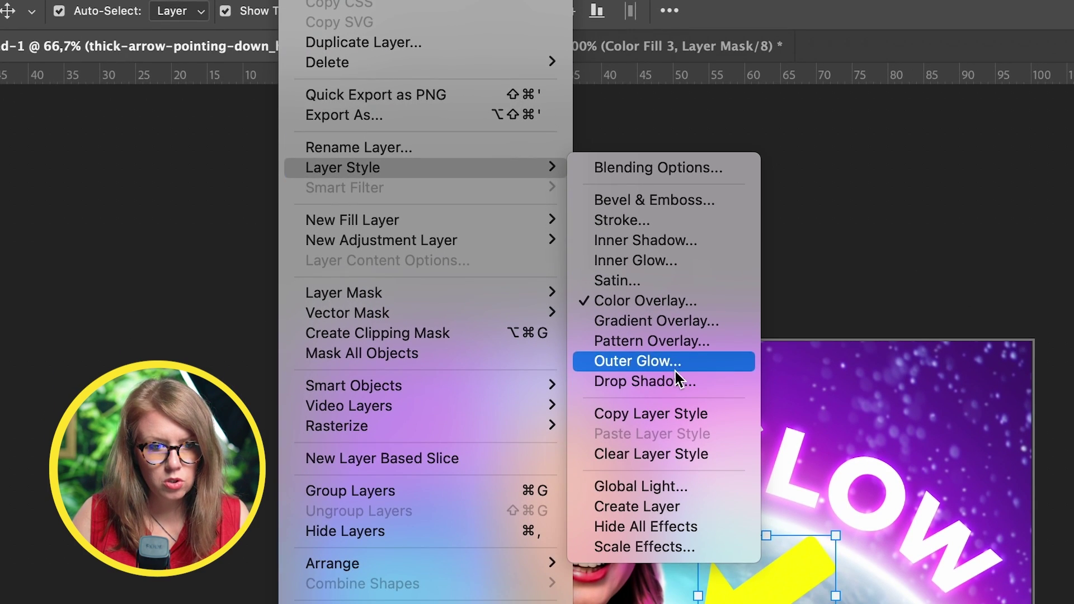
click(675, 451)
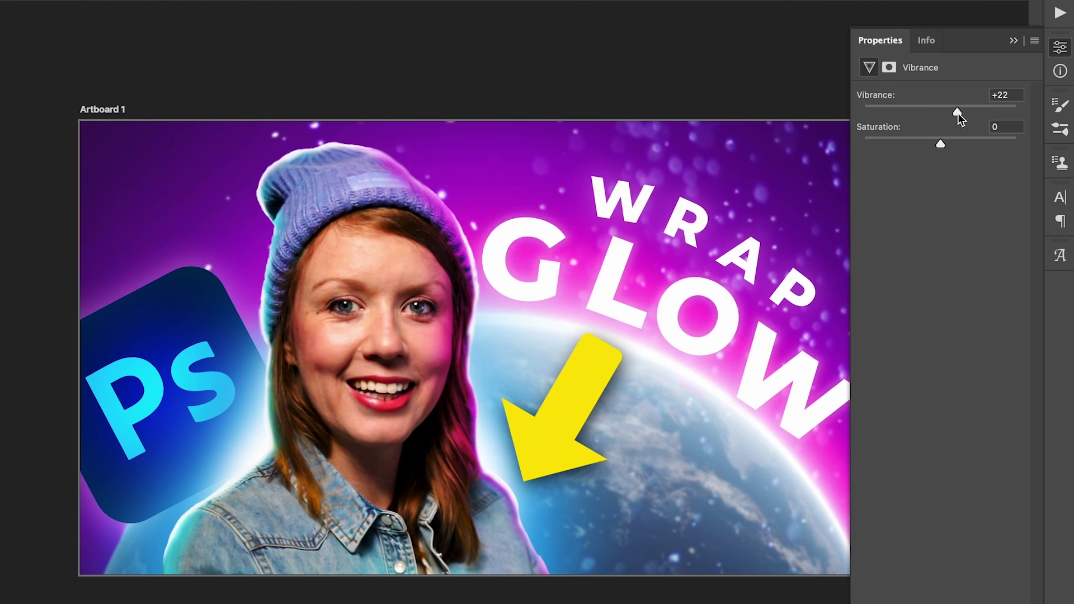
Set Vibrance to about +22 and check the Curves 2 adjustment (input 81, output 54)
click(1015, 41)
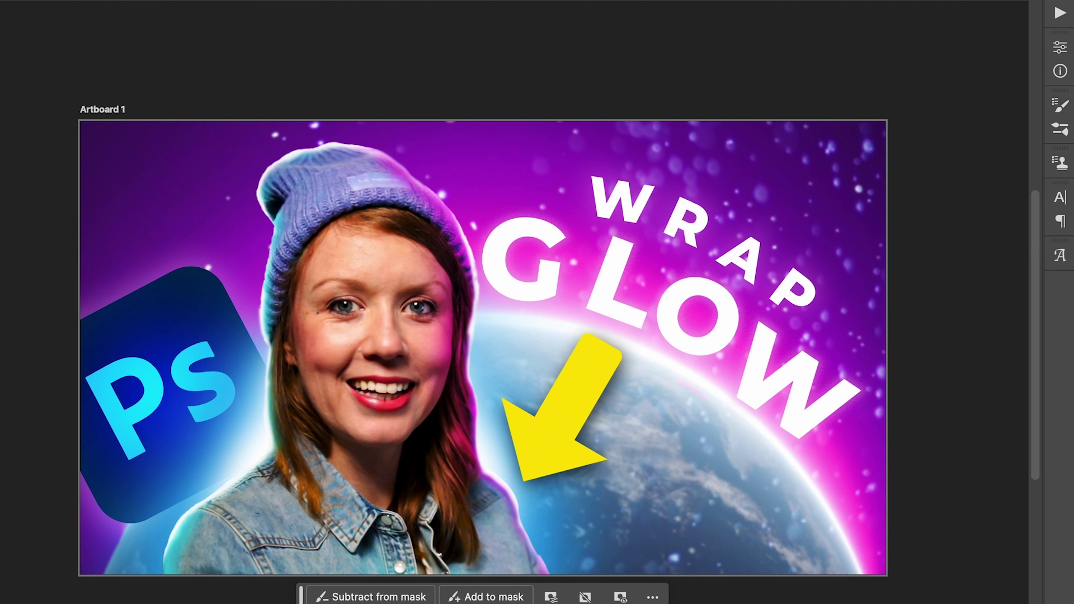
click(1060, 47)
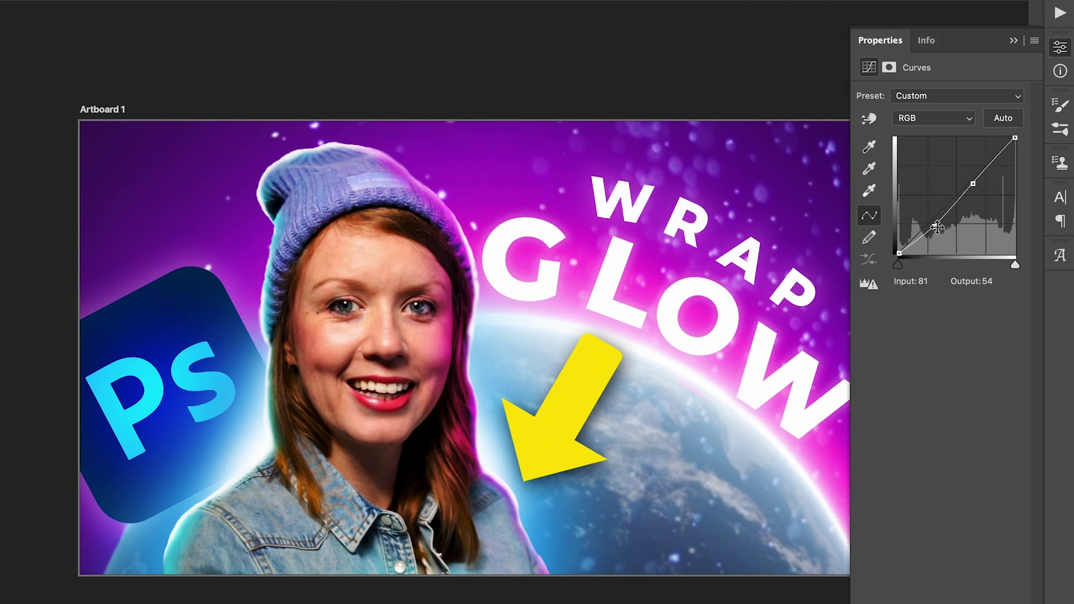
click(1014, 40)
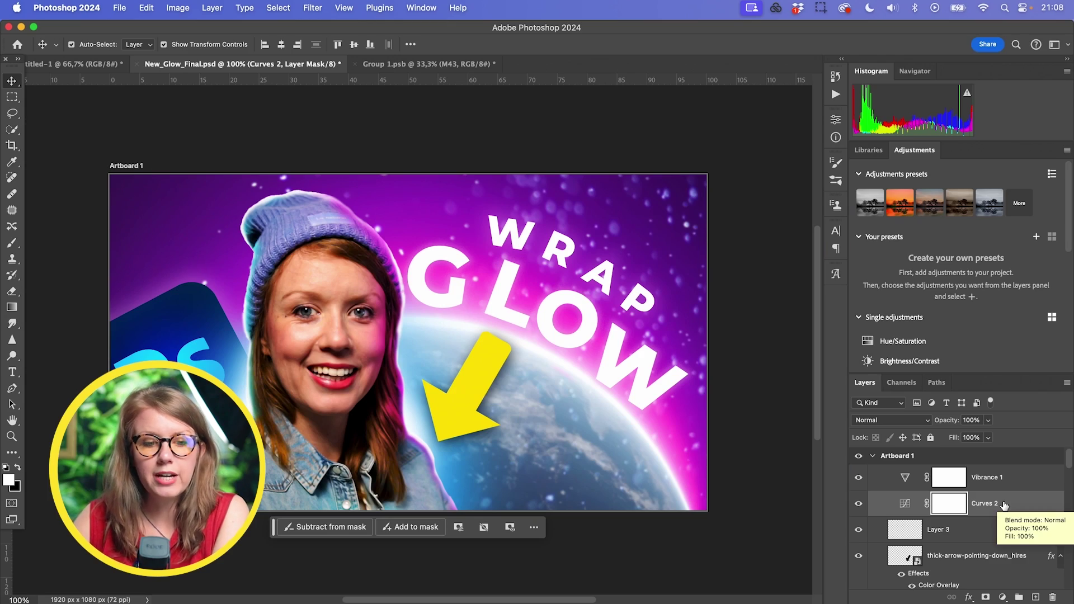